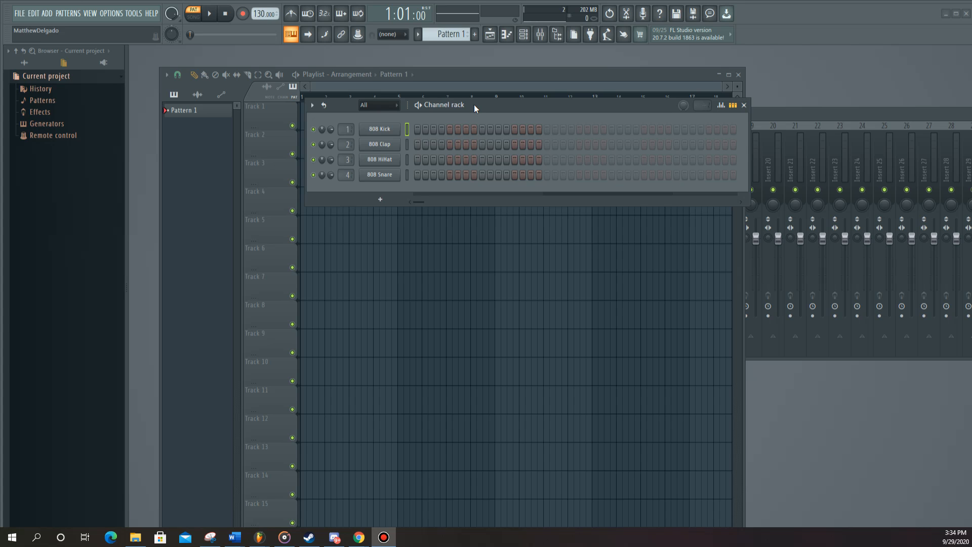
left_click_drag(484, 105, 486, 96)
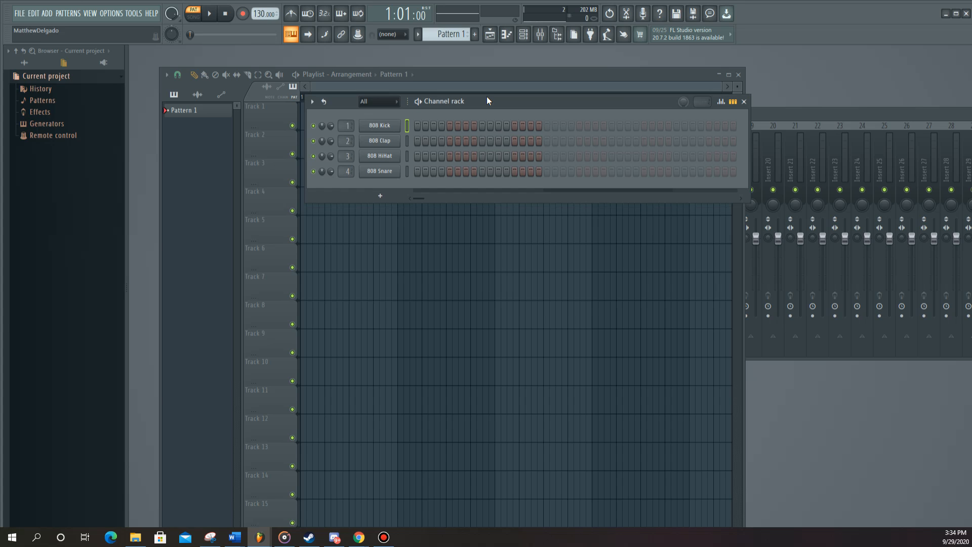
left_click(524, 38)
left_click(526, 38)
Step: Insert the Harmor synthesizer as a new channel through the generator plugin list, searching for "harmo", and reposition its window
right_click(390, 125)
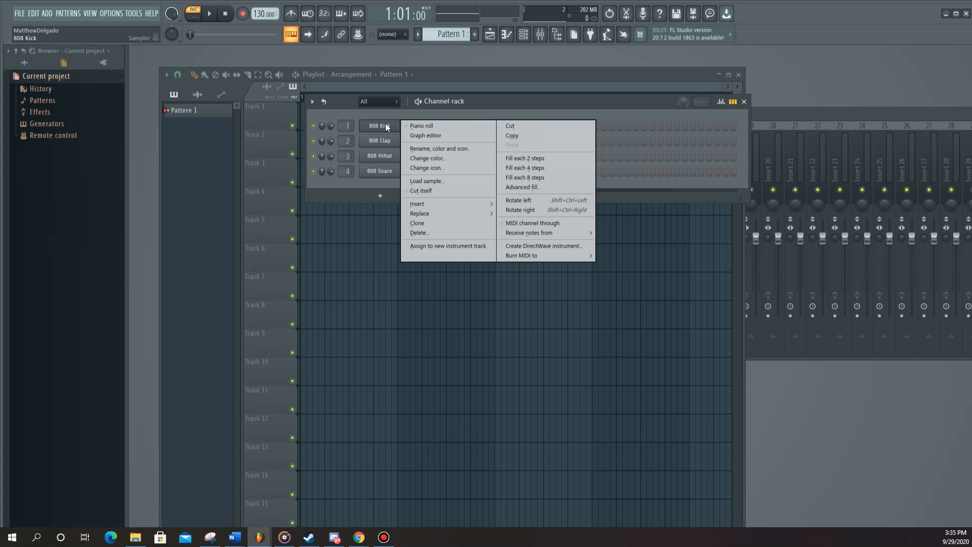
mouse_move(489, 203)
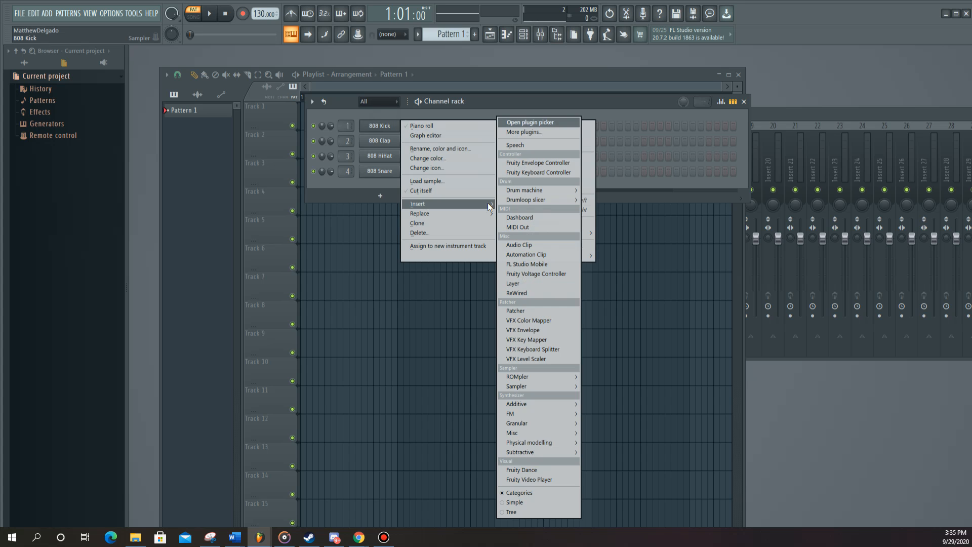
mouse_move(557, 402)
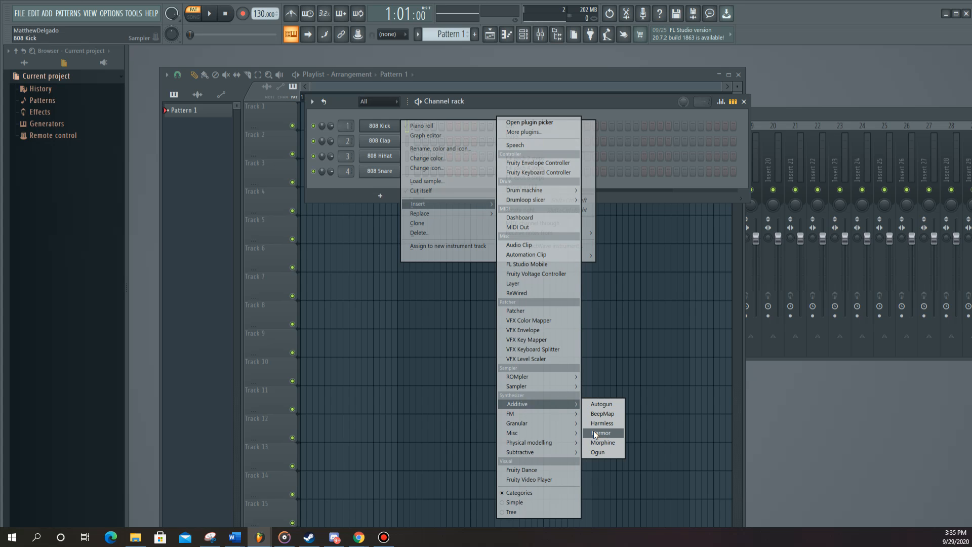
left_click(553, 136)
type("harmo")
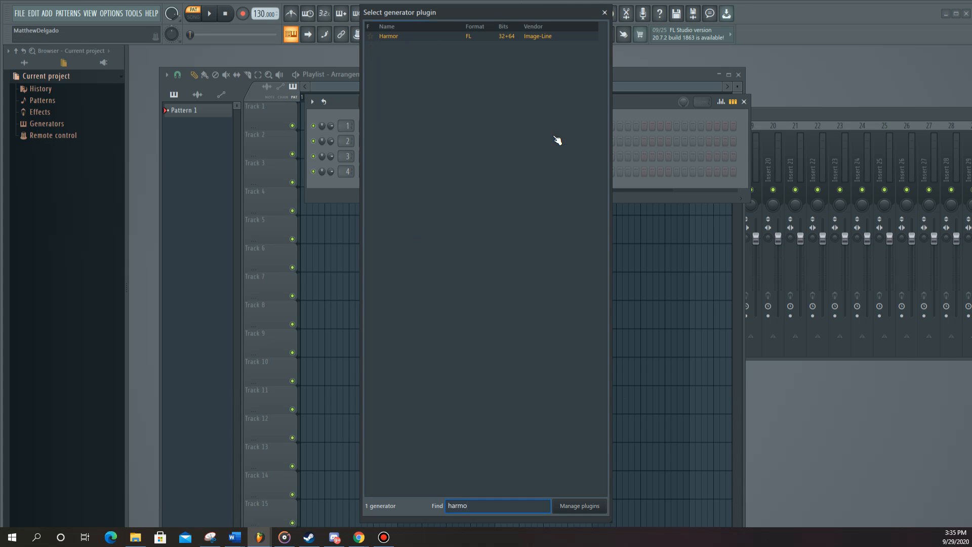
double_click(455, 37)
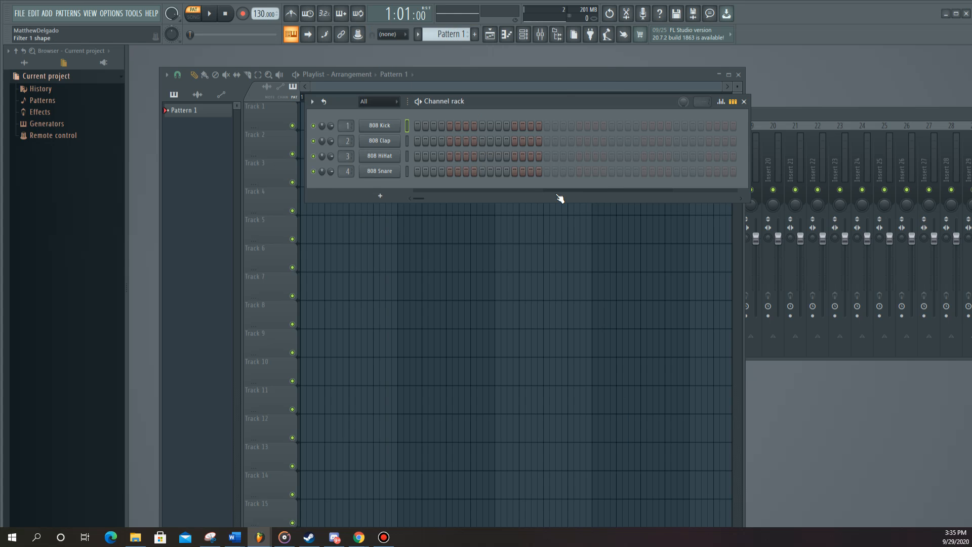
left_click_drag(390, 176, 448, 141)
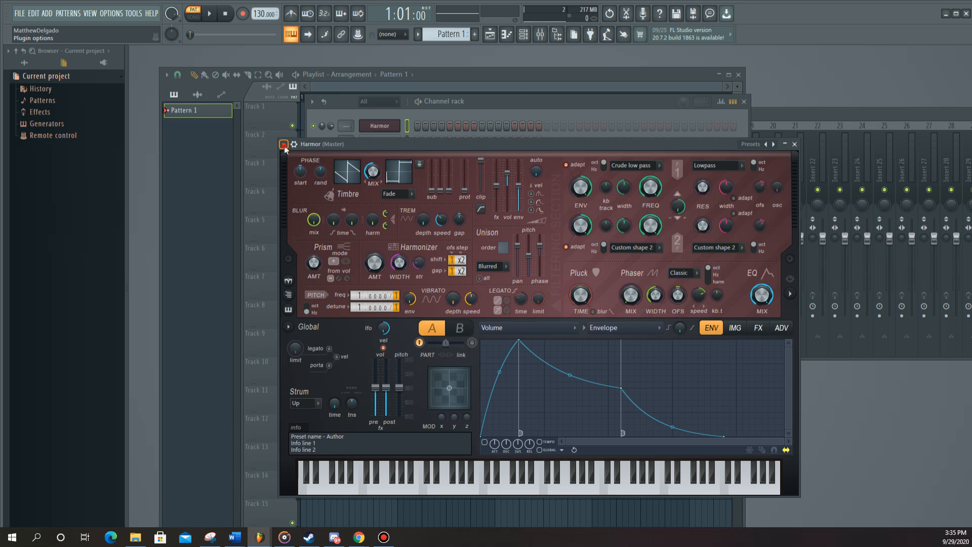
Step: Load the Default preset in Harmor
left_click(283, 144)
mouse_move(324, 174)
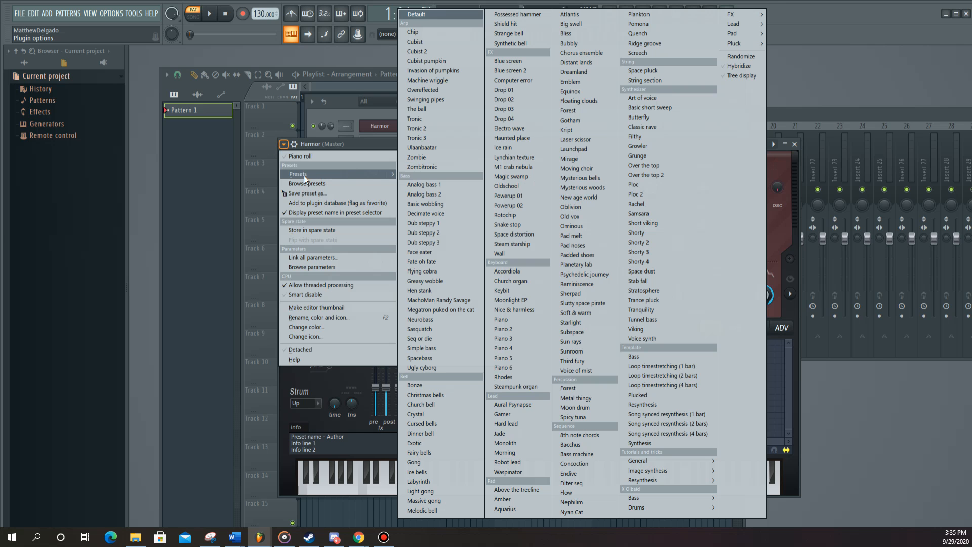
left_click(448, 15)
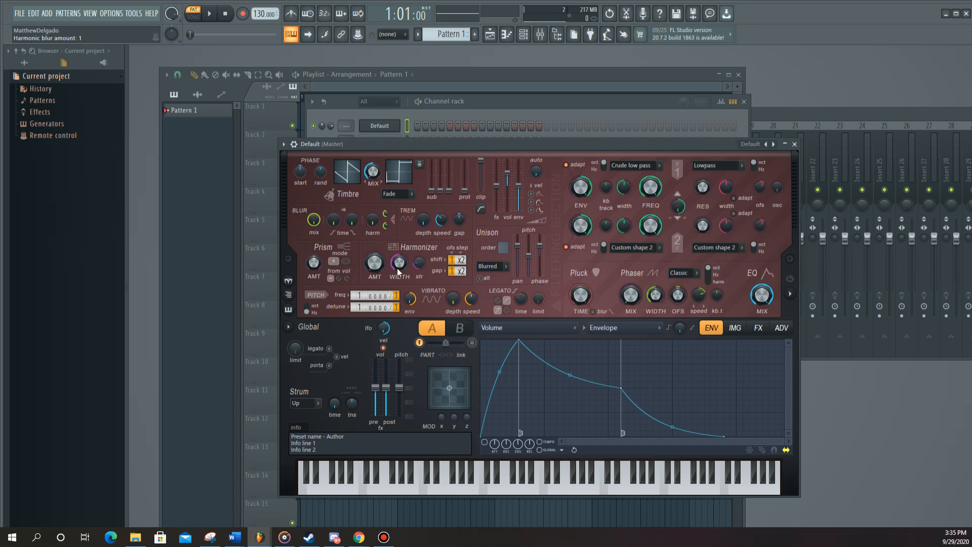
Step: Play several notes to audition Harmor's Default preset
key("c")
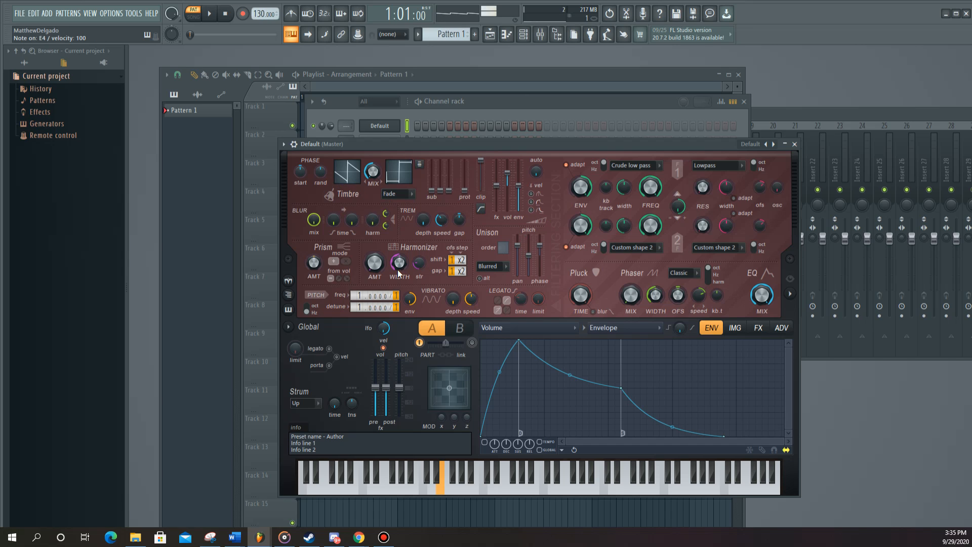
key("w")
key("y")
key("t")
key("r")
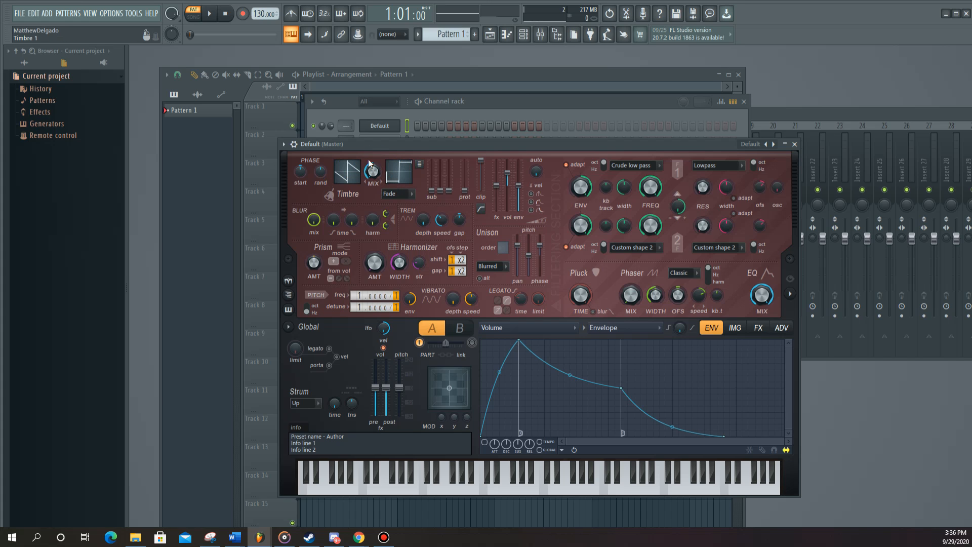
Step: Adjust Harmor's Timbre mix between its two timbre shapes and play notes to hear the change
left_click_drag(373, 171, 372, 149)
key("z")
key("c")
key("m")
key("b")
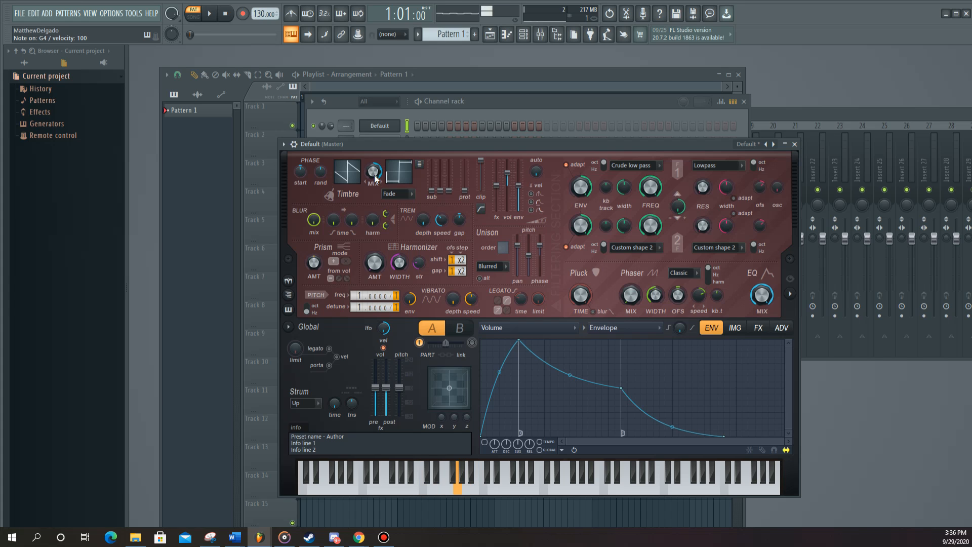
key("c")
mouse_move(386, 191)
left_mouse_down()
mouse_move(386, 230)
mouse_move(387, 191)
left_mouse_up()
key("x")
key("c")
key("v")
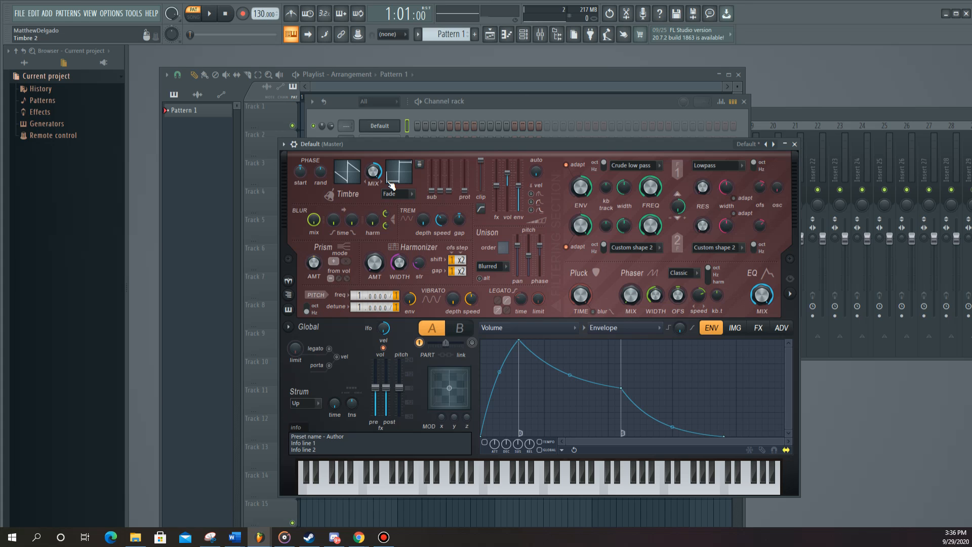
Step: Move the Channel rack clear of the Harmor window, bring Harmor to the front and play a couple of notes
left_click(509, 101)
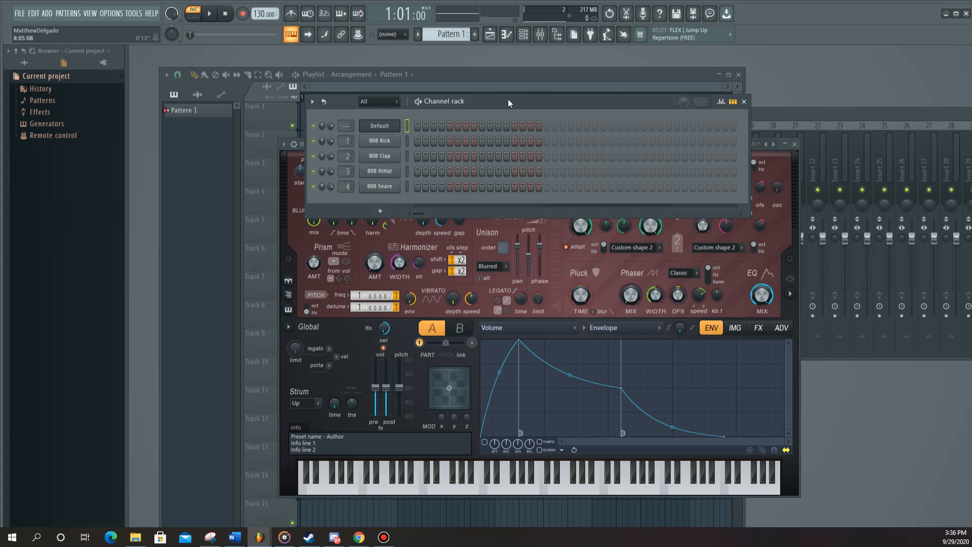
left_click_drag(508, 99, 501, 98)
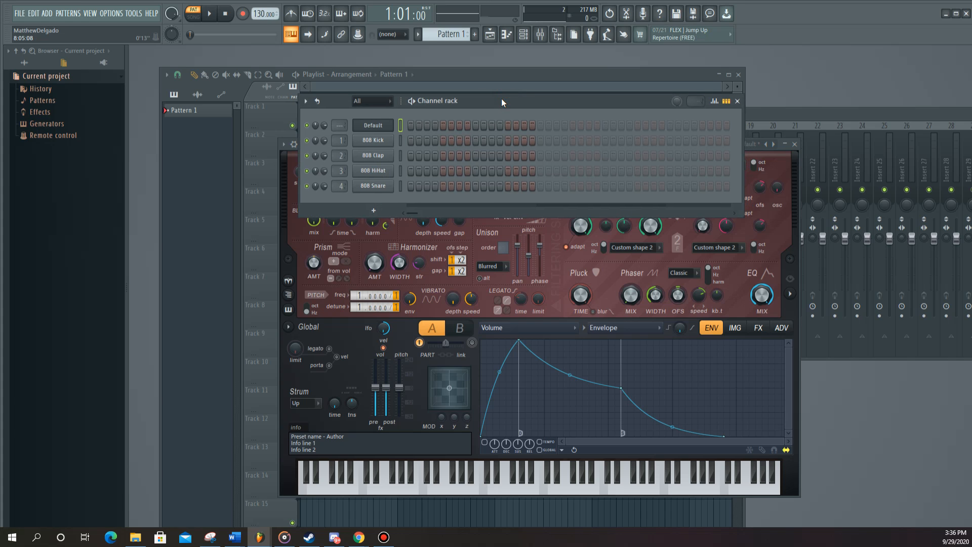
left_click_drag(479, 103, 486, 104)
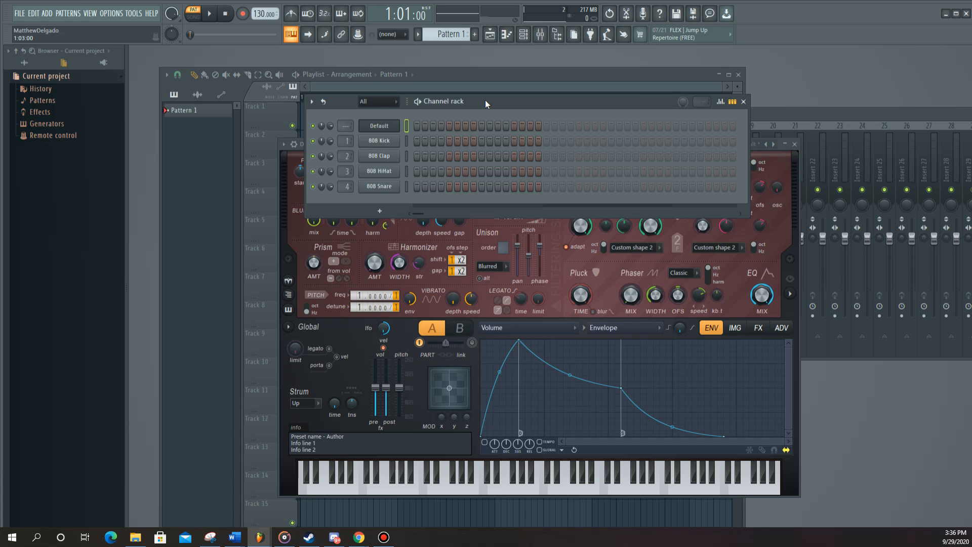
left_click_drag(485, 99, 702, 116)
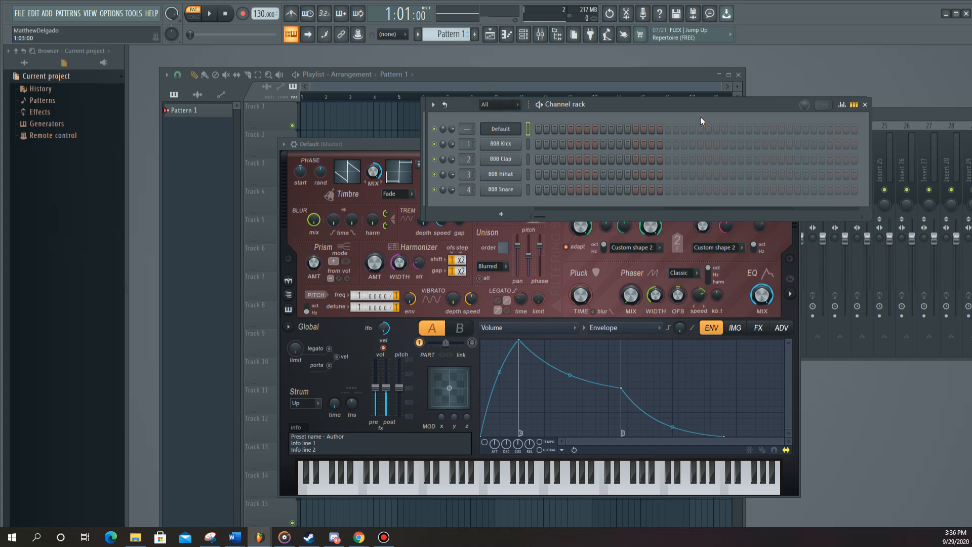
left_click(429, 151)
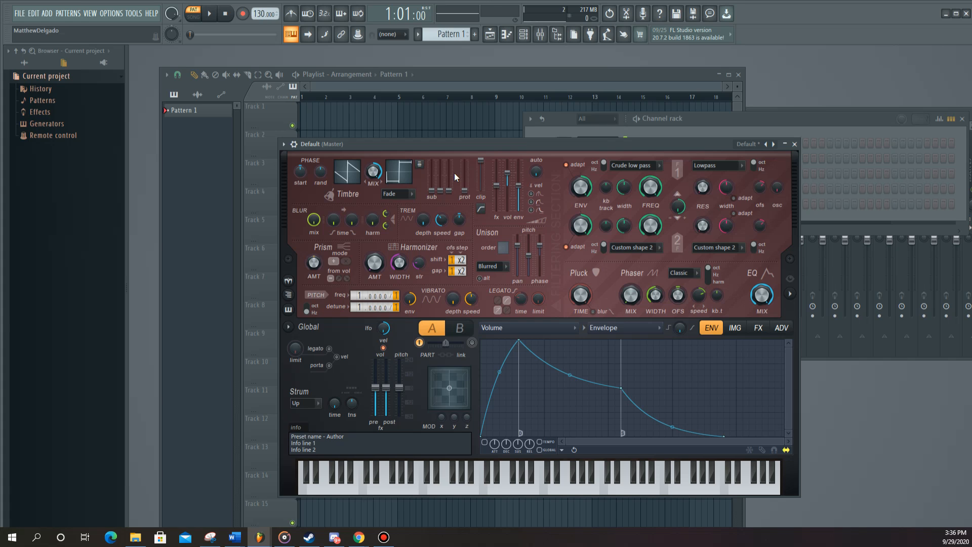
key("n")
key("y")
Step: Insert the additive synthesizer Harmless as a new channel in the Channel rack
left_click_drag(712, 115, 591, 104)
right_click(477, 144)
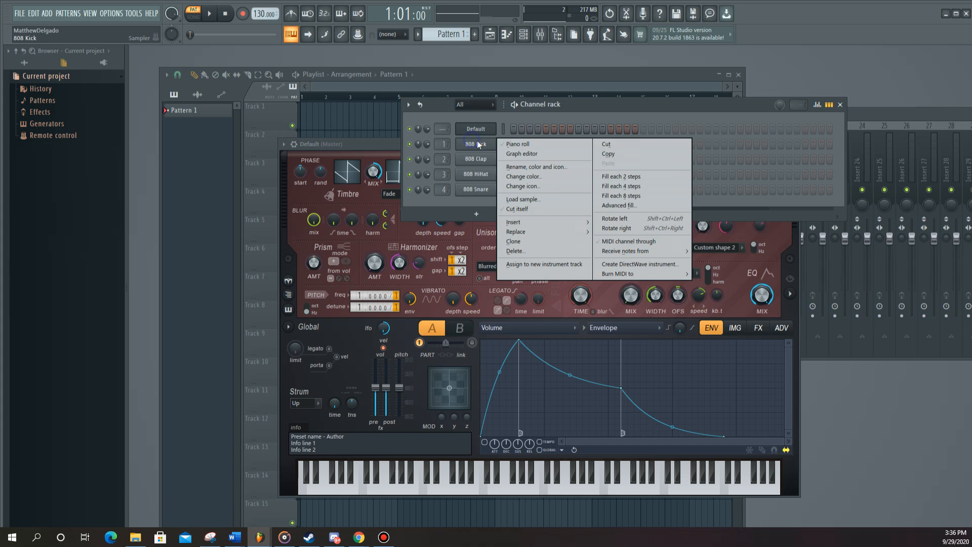
mouse_move(538, 220)
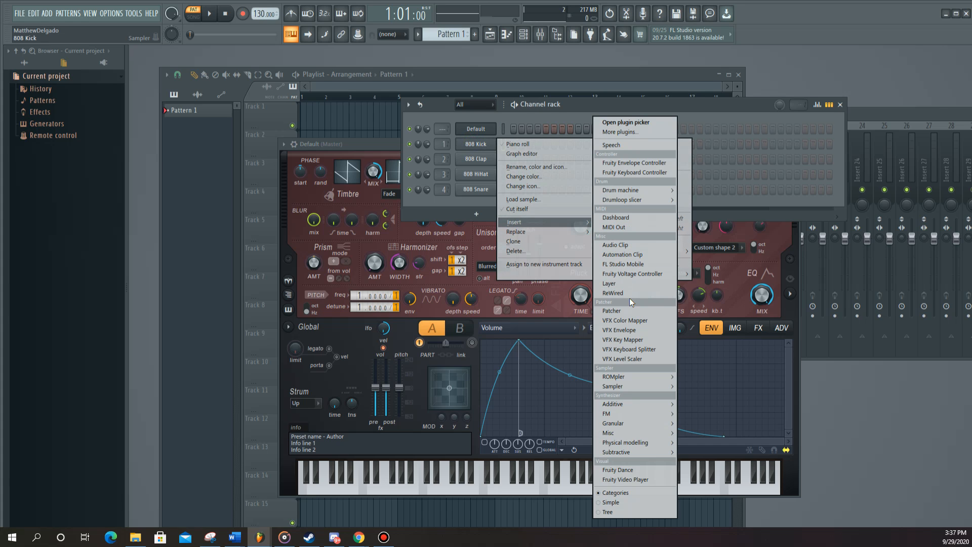
mouse_move(627, 404)
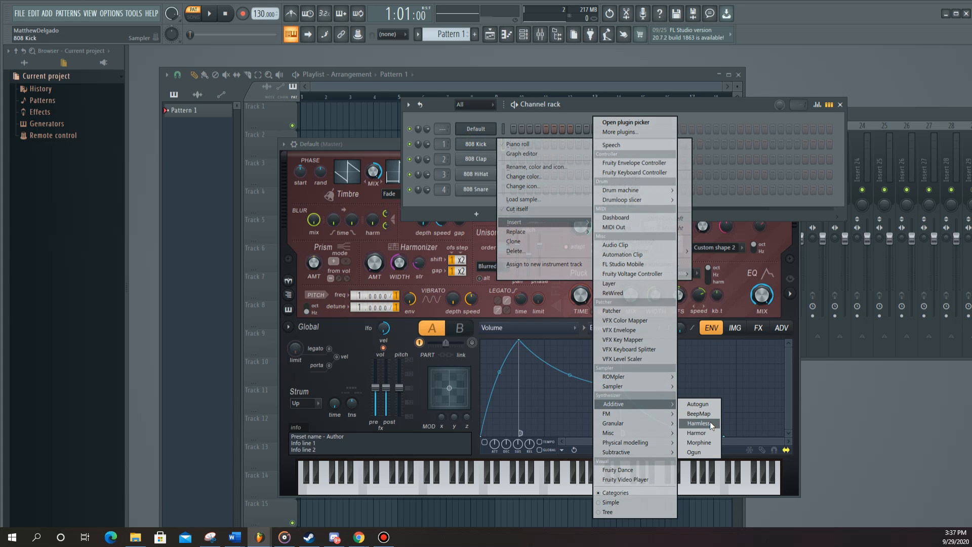
left_click(710, 423)
Step: Set the Harmless timbre to Squaretooth and play a few notes to audition it
left_click(311, 266)
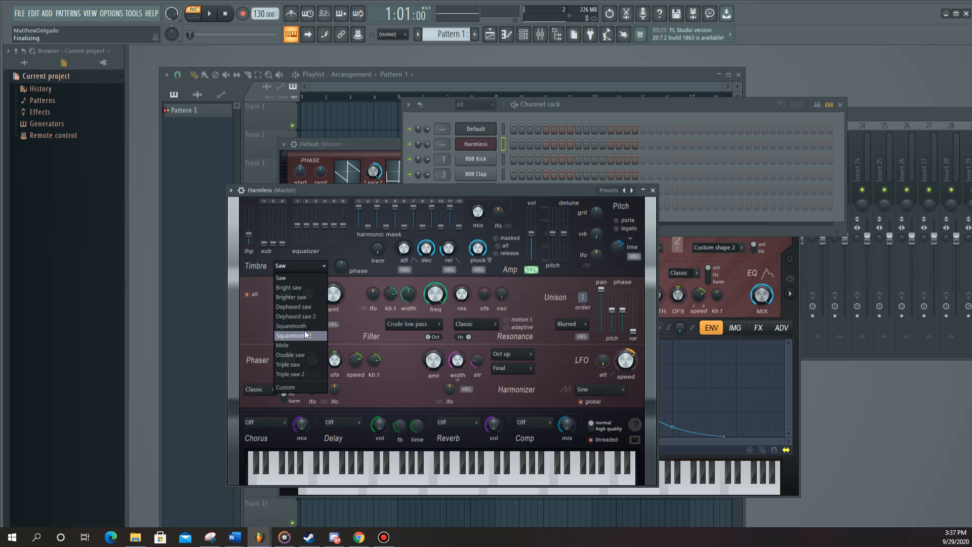
left_click(291, 326)
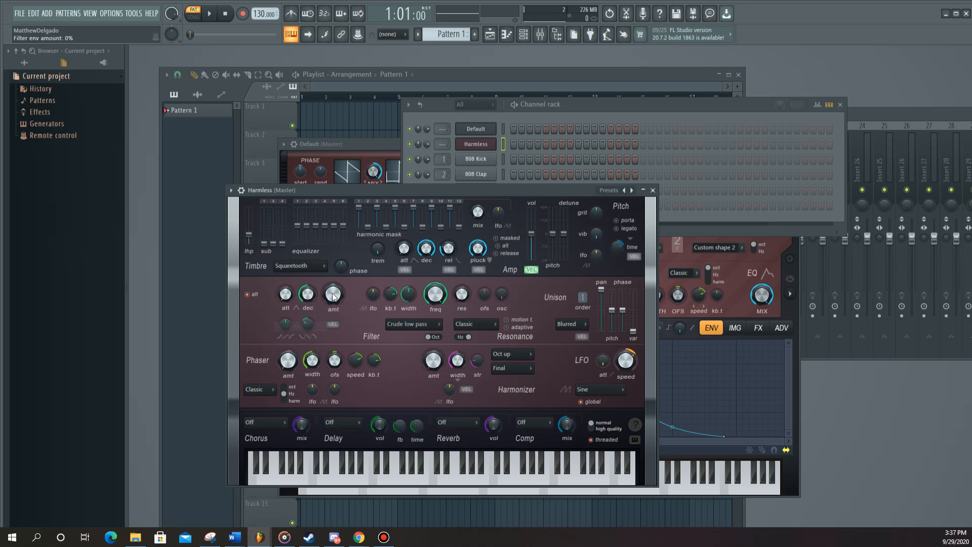
key("c")
key("e")
key("w")
key("c")
Step: Switch the Harmless timbre to Saw for comparison and return it to Squaretooth
left_click_drag(597, 101, 596, 99)
left_click(312, 267)
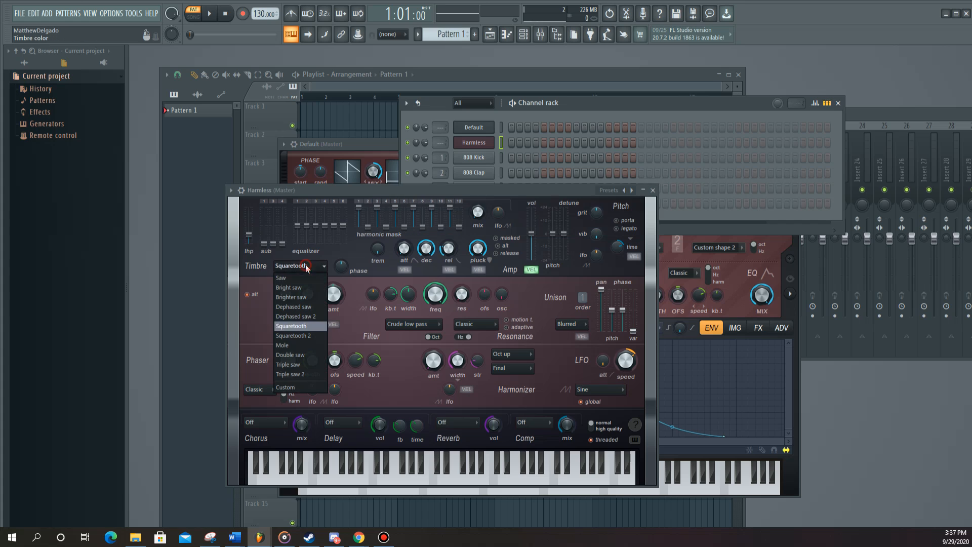
left_click(296, 278)
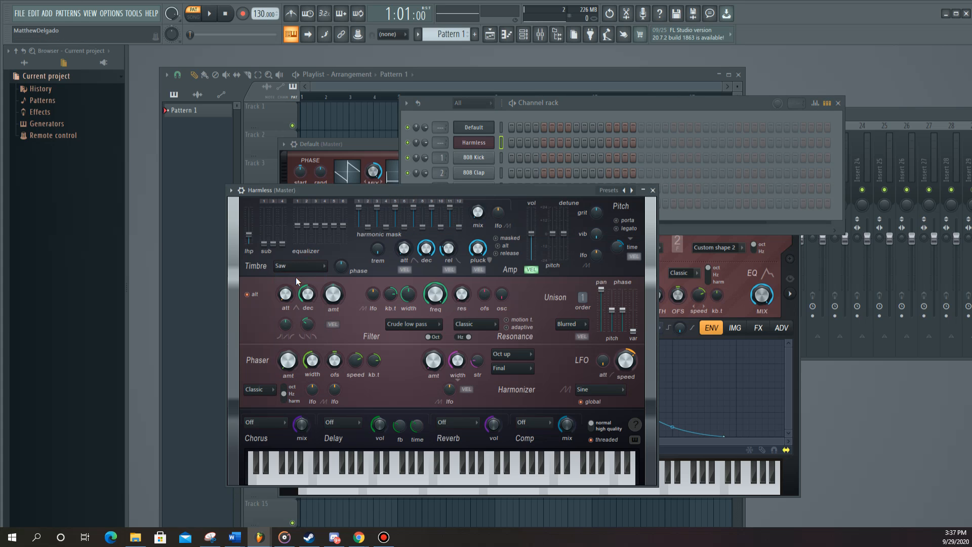
left_click(302, 266)
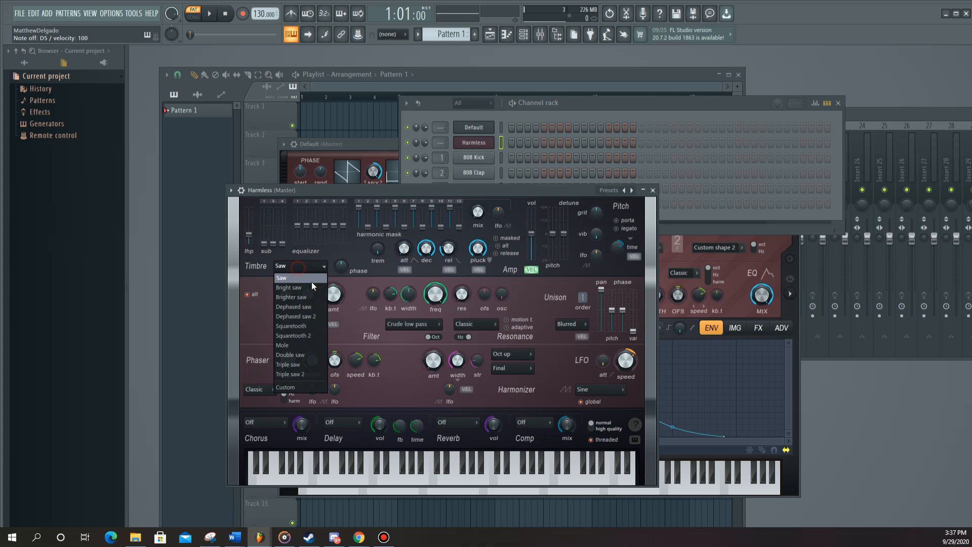
left_click(310, 324)
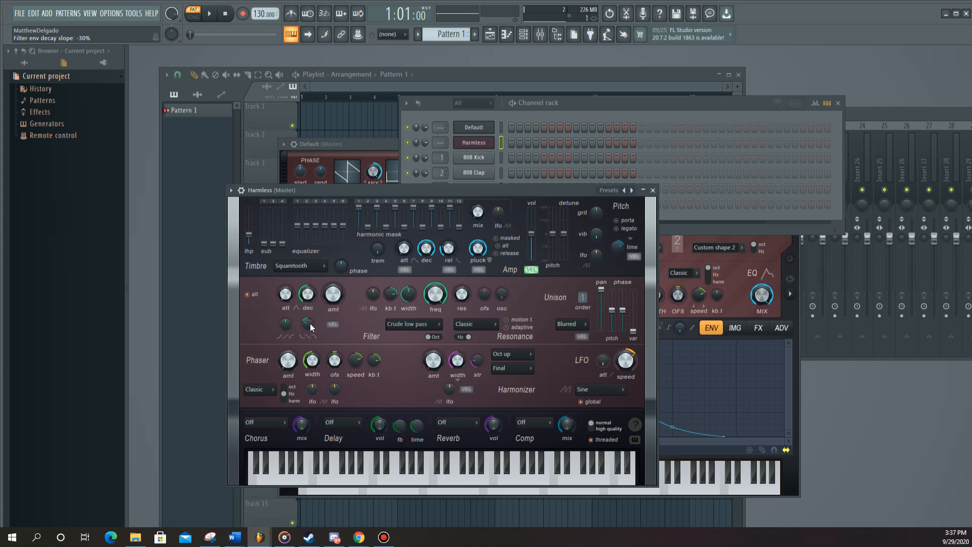
Step: Reposition the Channel rack, then reopen the Default channel's Harmor window and shift it slightly
double_click(588, 104)
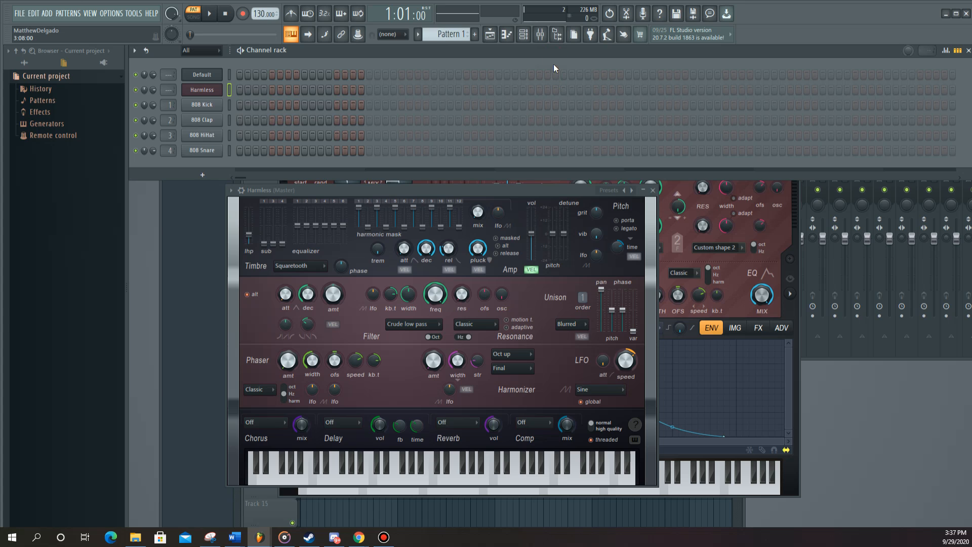
double_click(555, 57)
left_click_drag(577, 102, 571, 127)
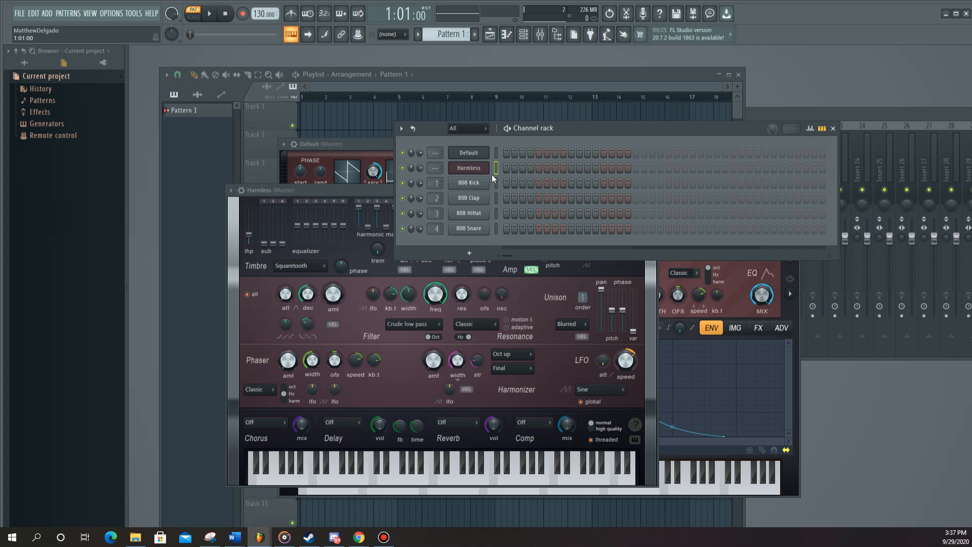
left_click(477, 151)
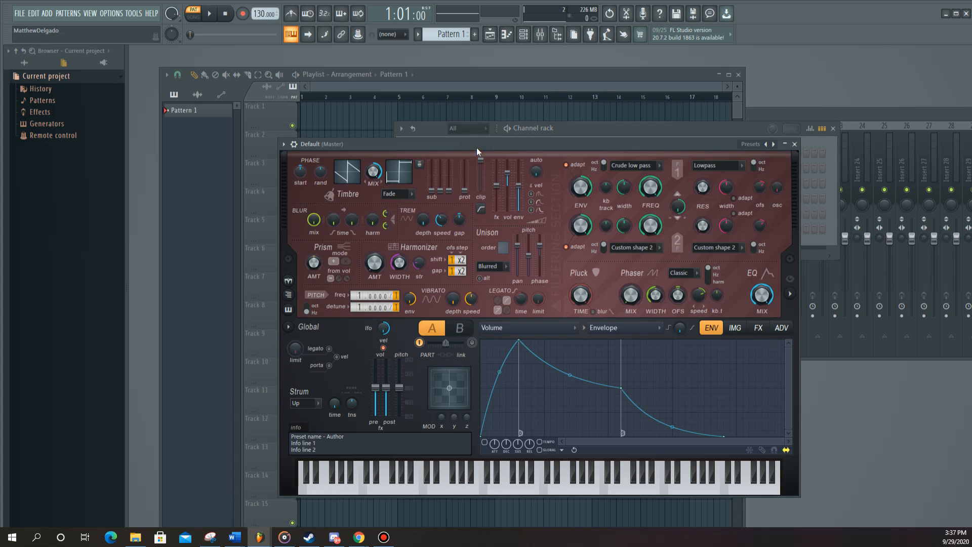
left_click_drag(476, 147, 502, 147)
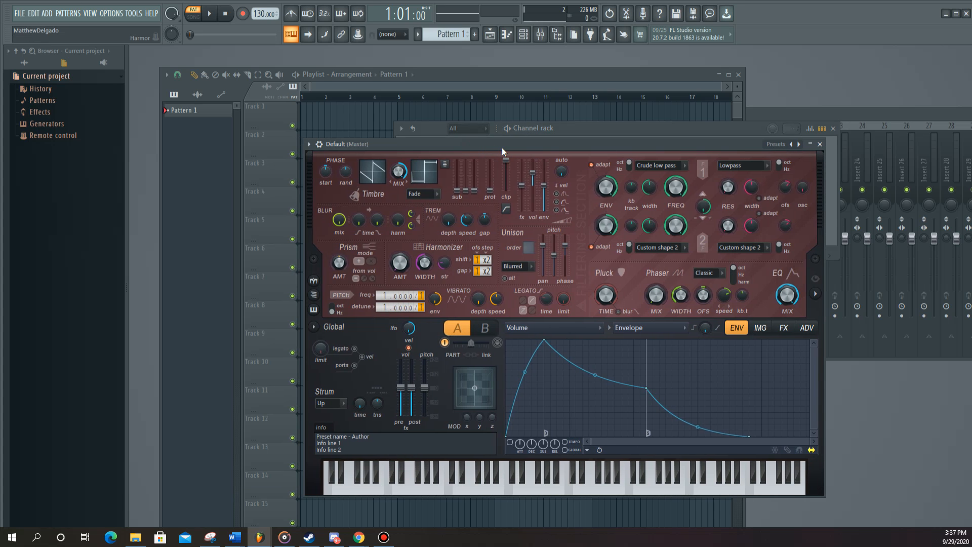
Step: Play several notes to audition the adjusted Harmor sound on the Default channel
key("x")
key("m")
key("z")
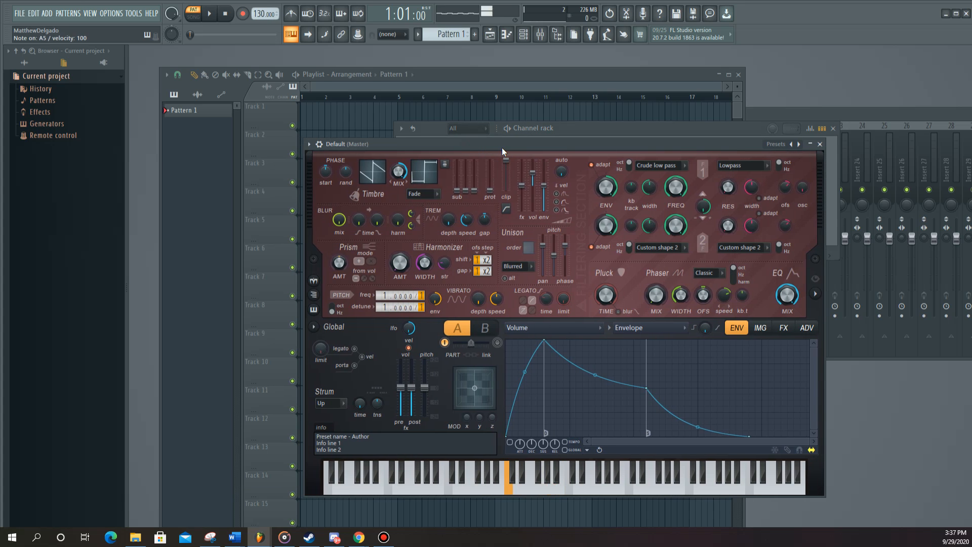
key("b")
key("x")
Step: Bring the Channel rack forward and open the piano roll for the Default channel
left_click_drag(573, 132, 570, 116)
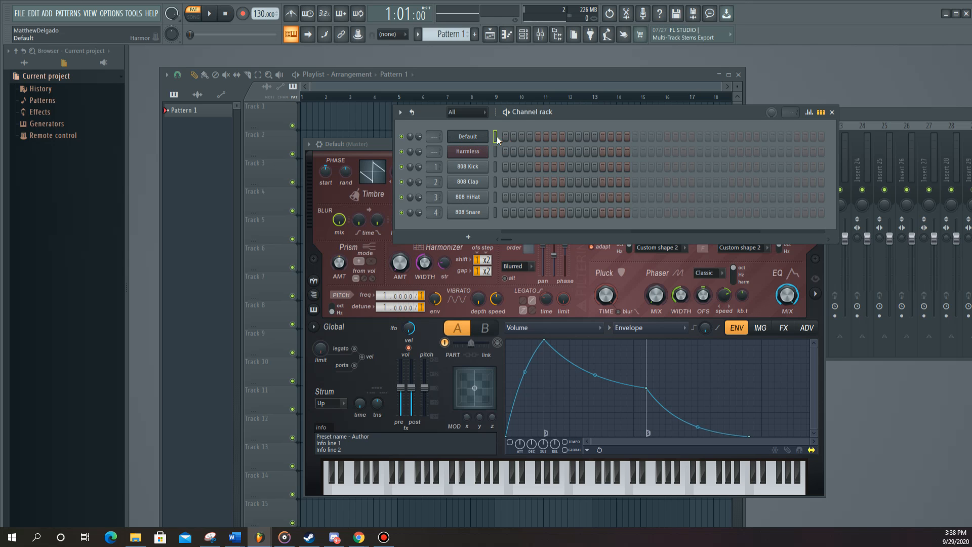
left_click(508, 36)
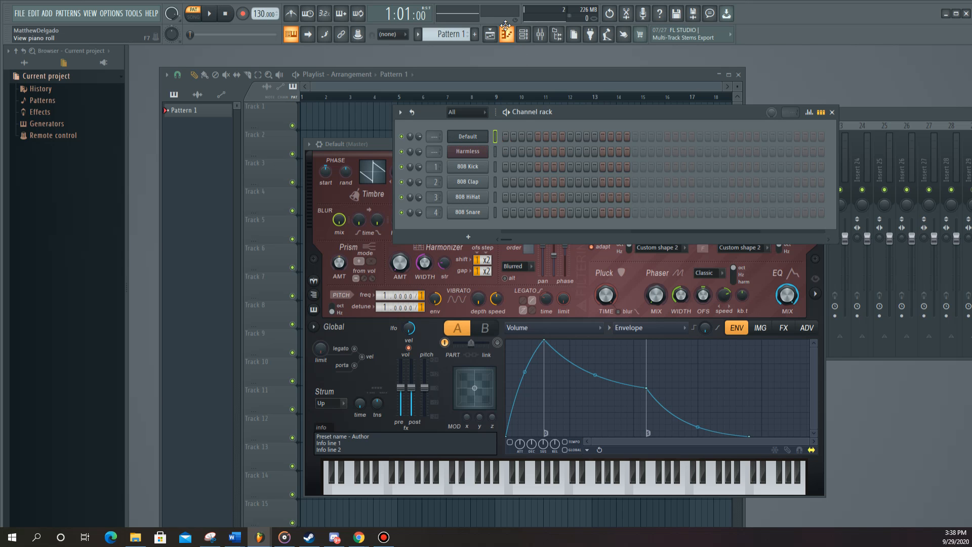
left_click(507, 36)
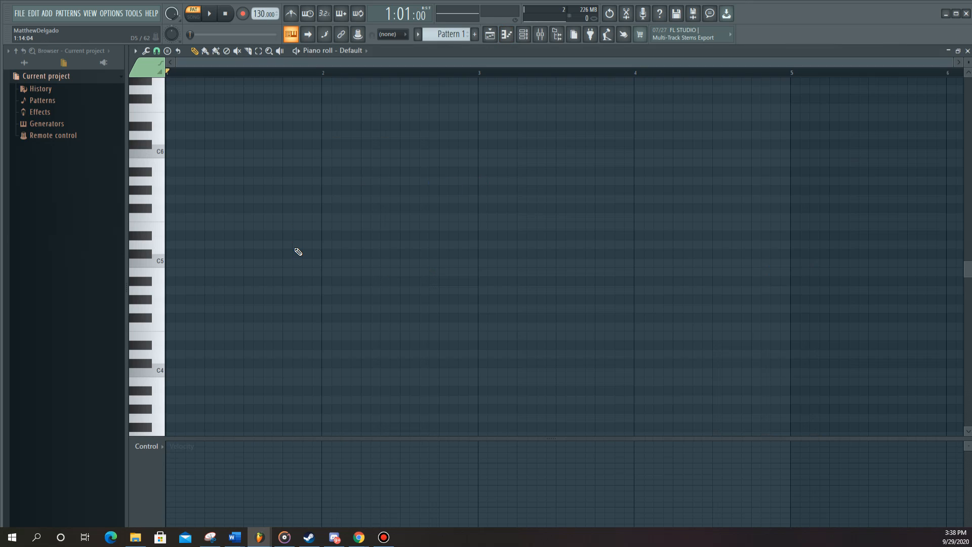
Step: Place a one-bar C5 note in bar 1 with a one-beat G#5 slide note on beat 2, and play it back
left_click(173, 263)
left_click_drag(206, 263, 320, 238)
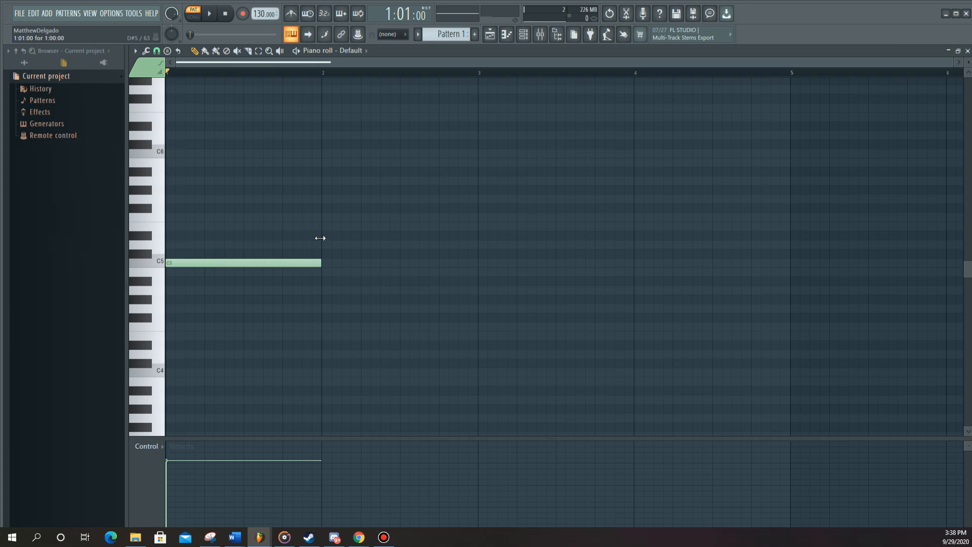
left_click(162, 74)
left_click(193, 190)
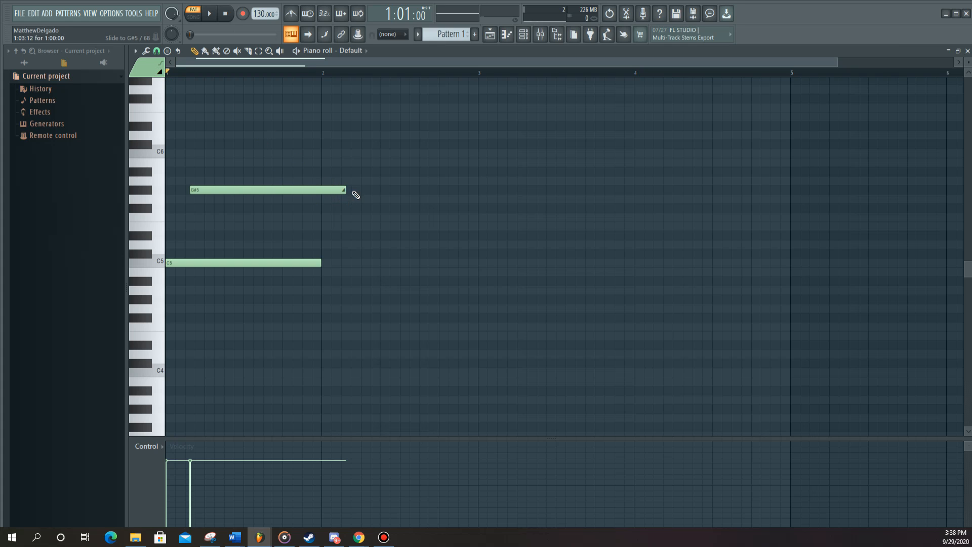
left_click_drag(344, 191, 243, 191)
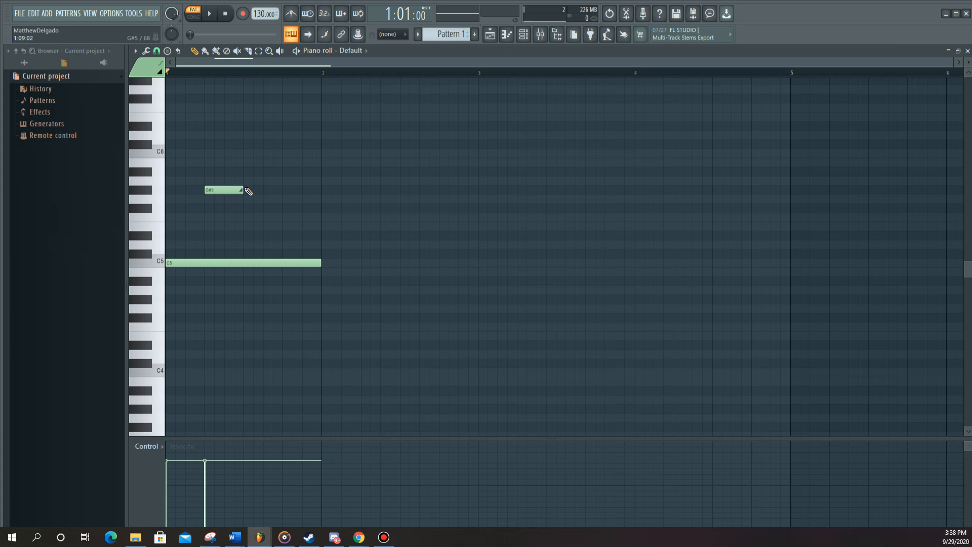
key("space")
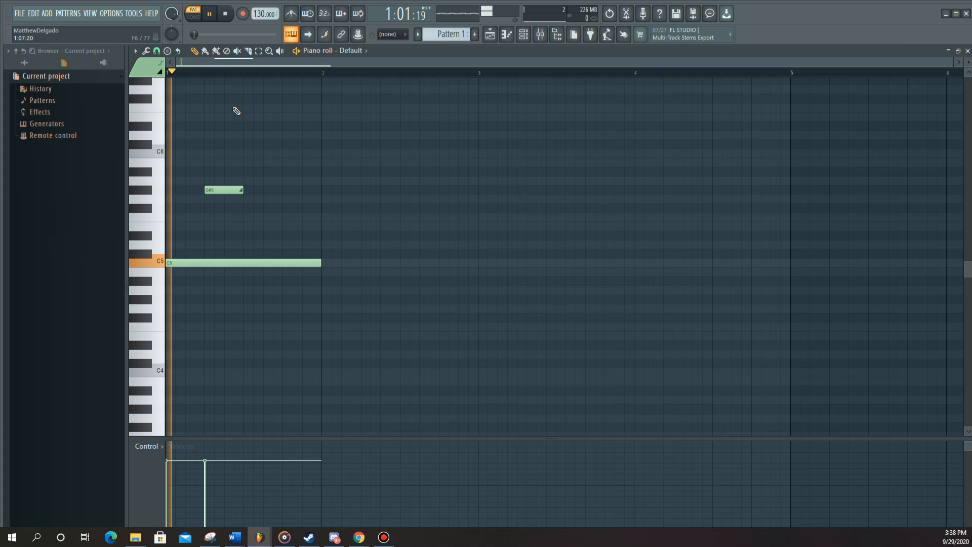
key("space")
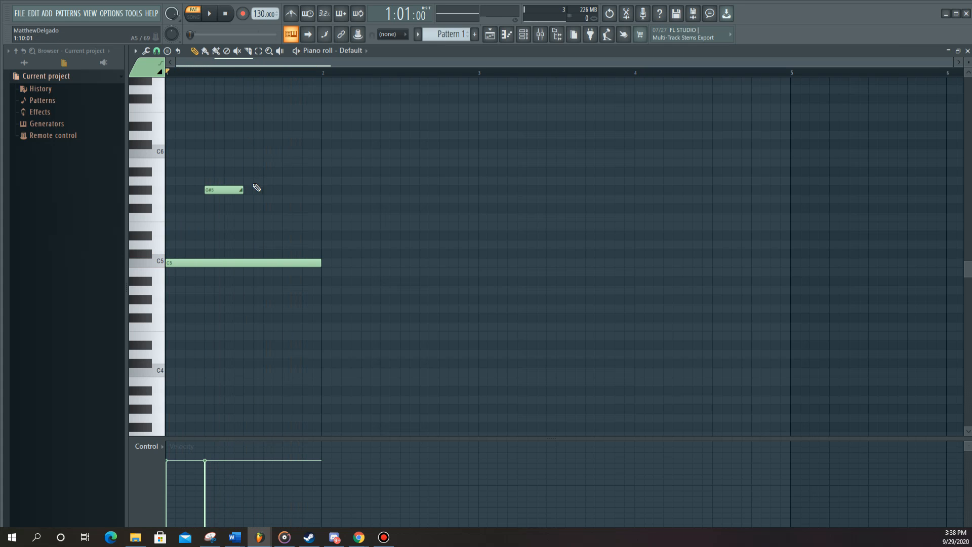
Step: Shorten the slide note and move it to E5, add matching short slide notes at C6 and A#5 on beats 3 and 4, and play back
left_click_drag(243, 190, 209, 191)
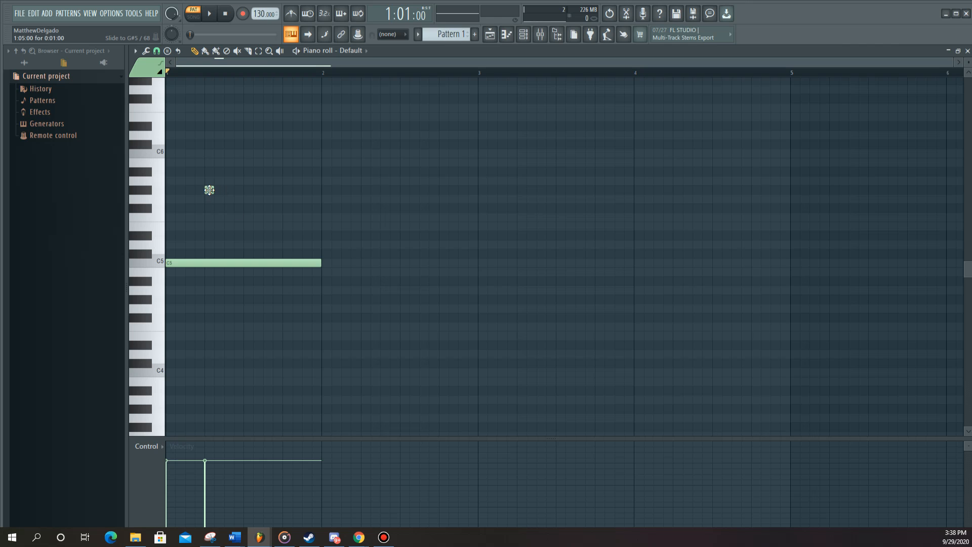
left_click_drag(209, 190, 209, 226)
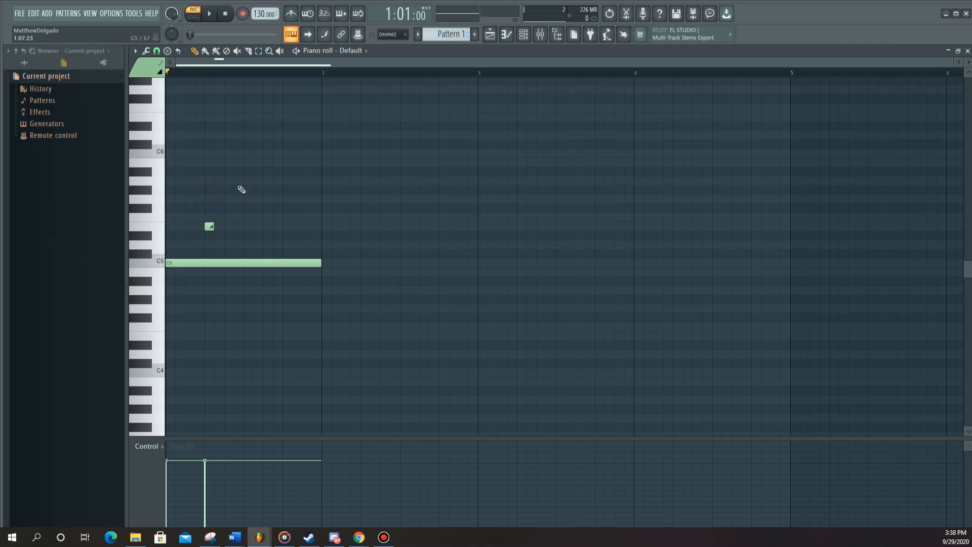
left_click(239, 155)
left_click_drag(238, 154, 242, 154)
left_click(285, 172)
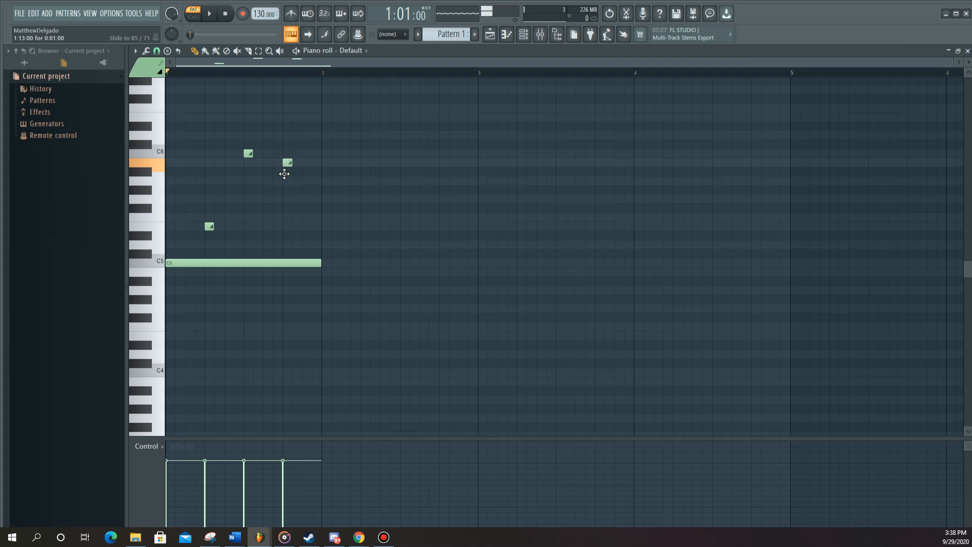
key("space")
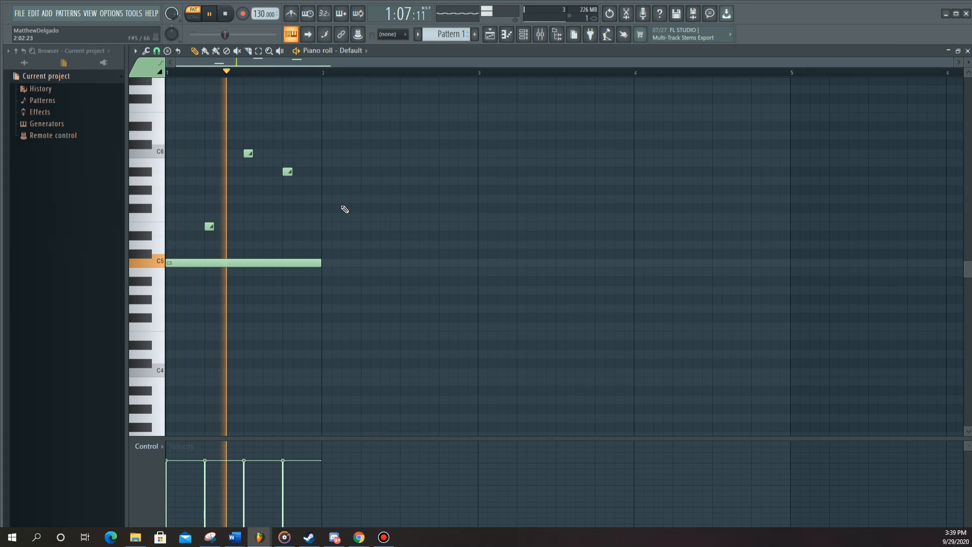
key("space")
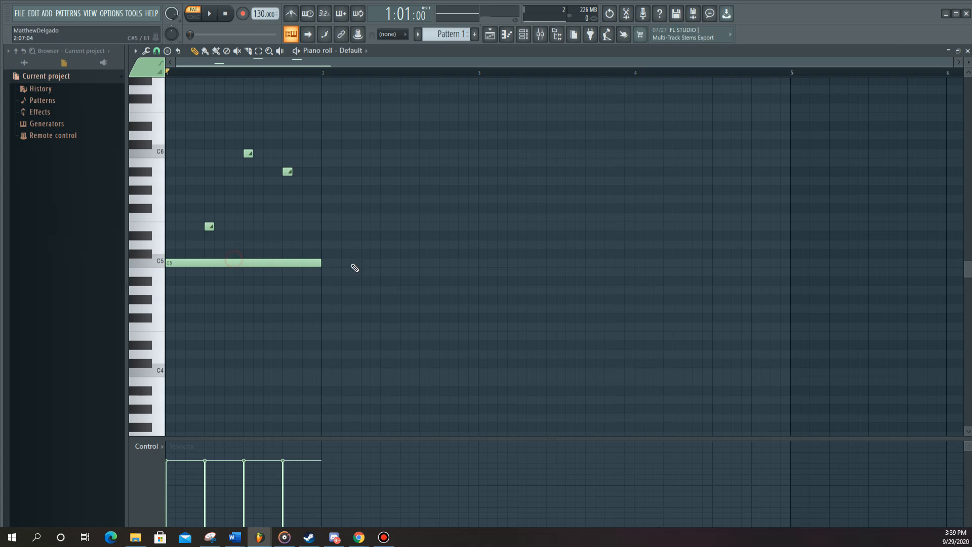
Step: Write four regular one-beat notes, C5, E5, C6 and A#5, across bar 2 and play the pattern back
mouse_move(354, 262)
left_mouse_down()
mouse_move(381, 261)
mouse_move(346, 260)
left_mouse_up()
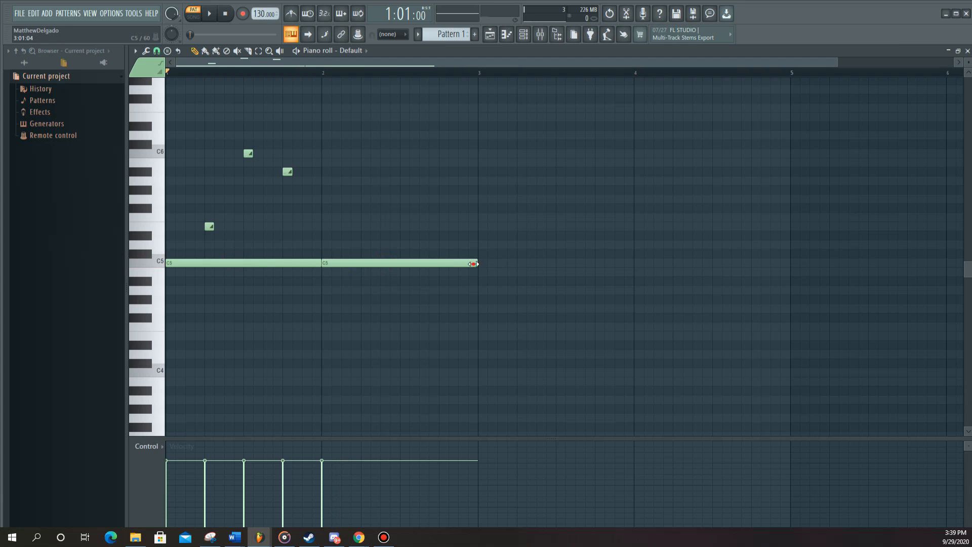
left_click_drag(476, 263, 363, 276)
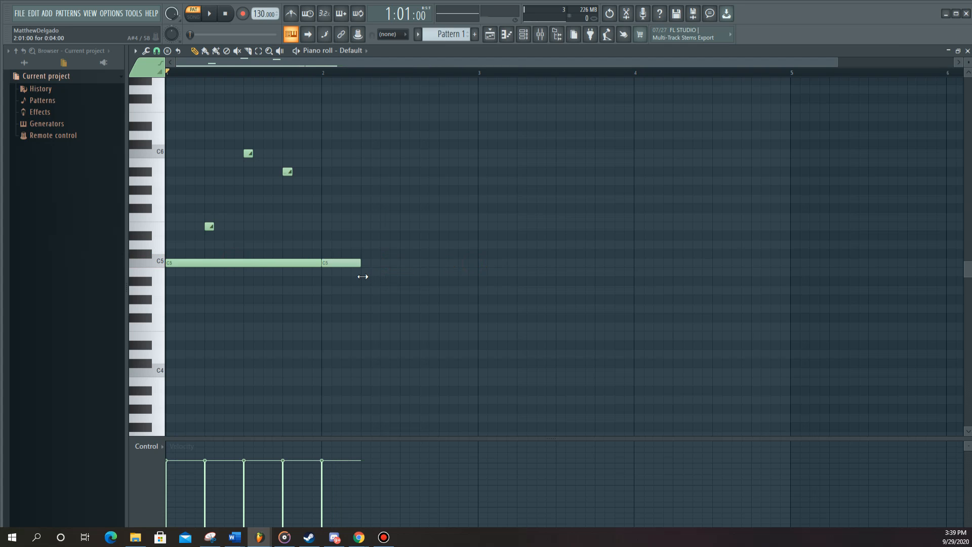
left_click(358, 226)
left_click(399, 152)
left_click(436, 171)
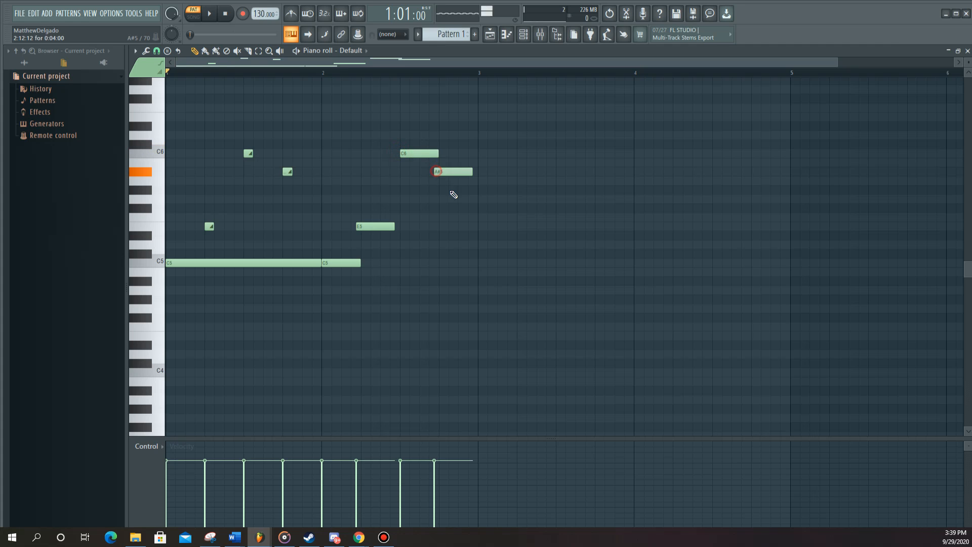
left_click_drag(442, 166, 447, 167)
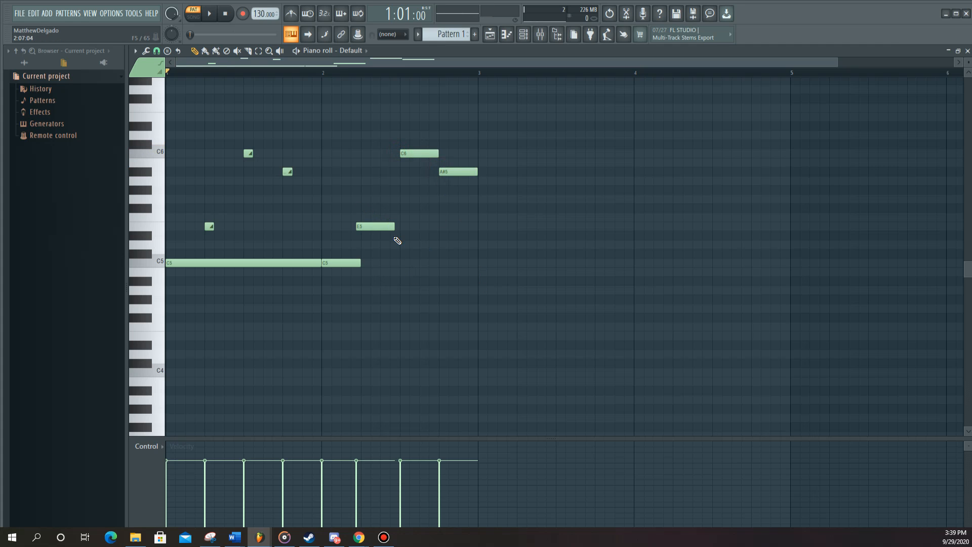
left_click_drag(384, 225, 391, 224)
key("space")
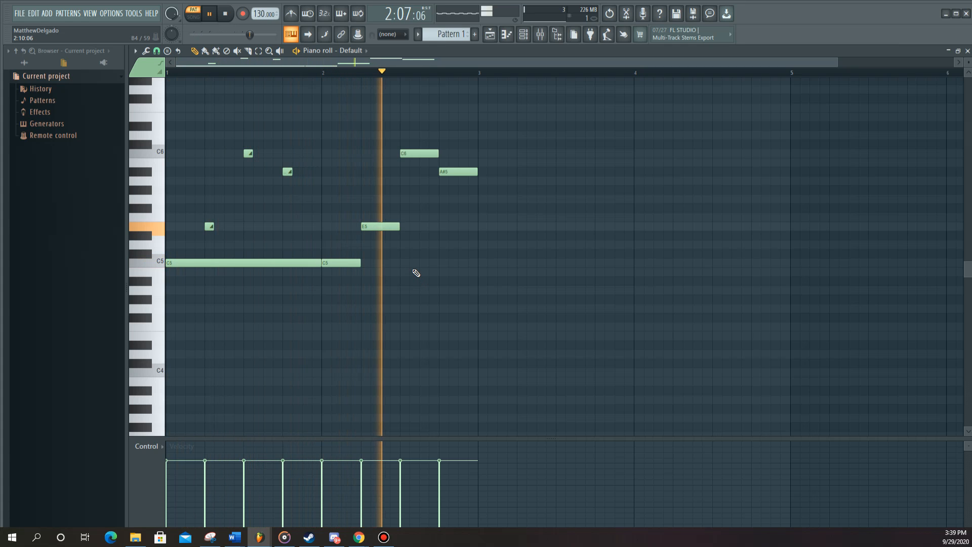
key("space")
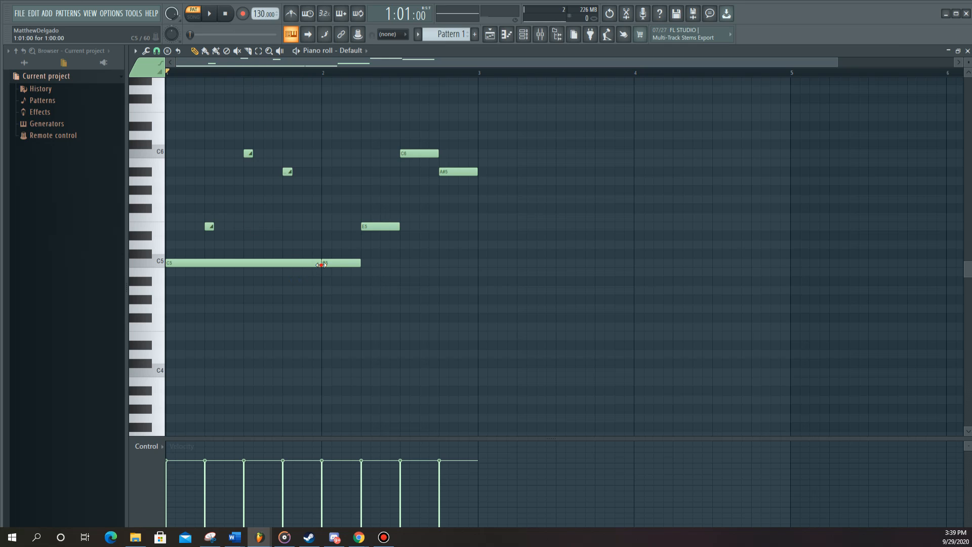
Step: Shorten bar 1's C5 note to one beat, repeat C5 on beats 2, 3 and 4, and play the pattern back
left_click_drag(320, 262, 197, 289)
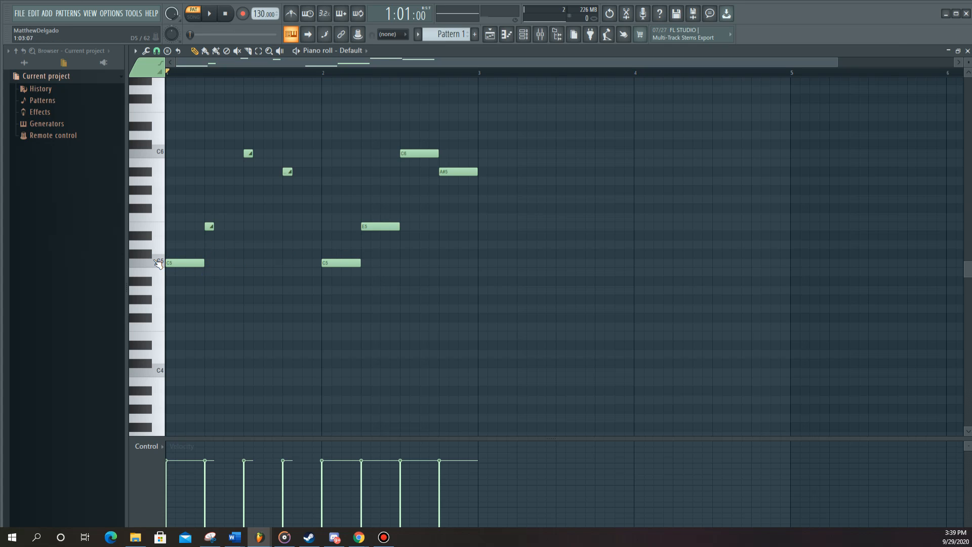
left_click(209, 263)
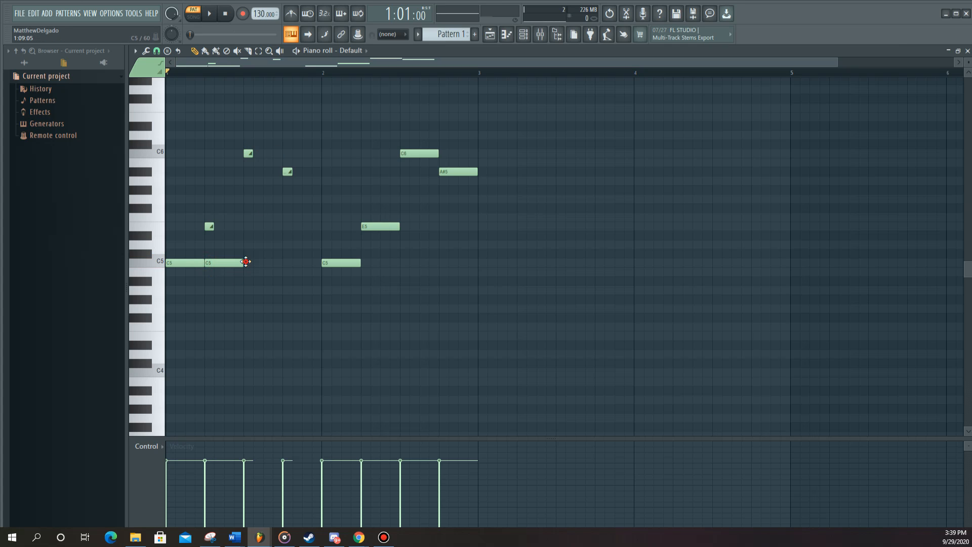
left_click(246, 263)
left_click(290, 262)
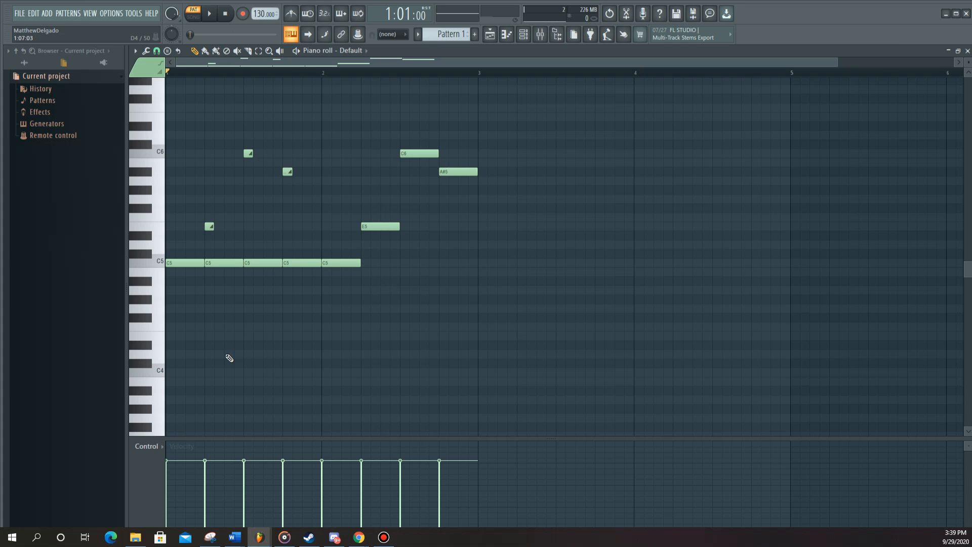
key("space")
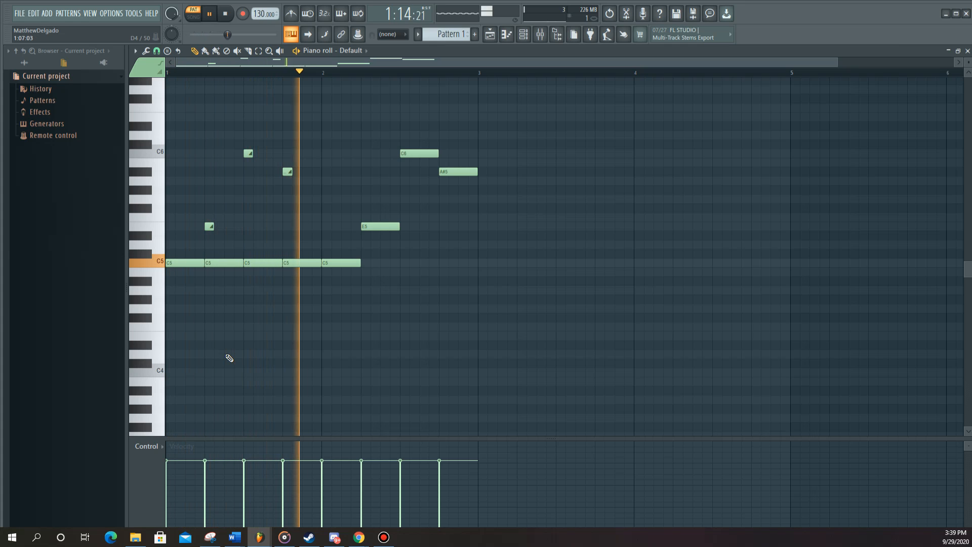
key("space")
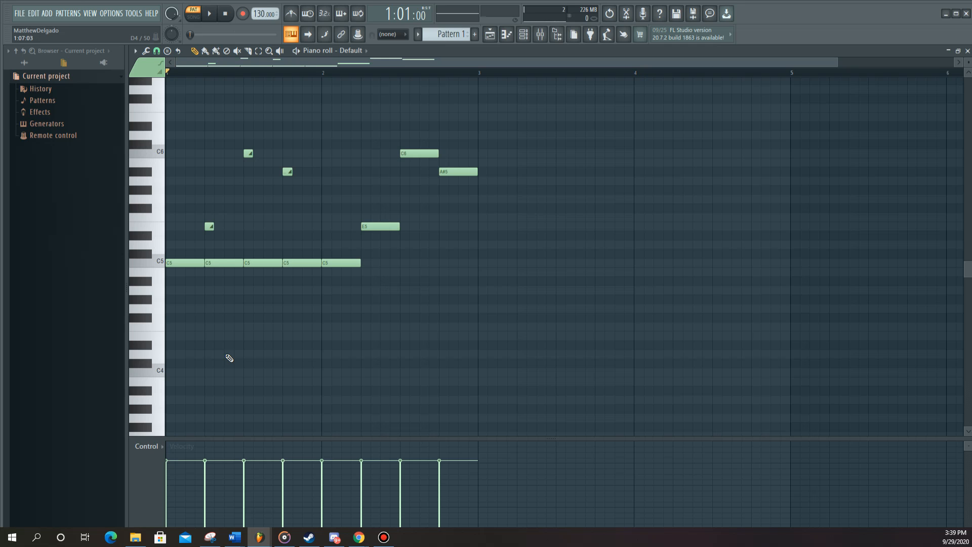
Step: Close the piano roll and rearrange the Channel rack and Harmor windows so both are accessible
left_click(506, 34)
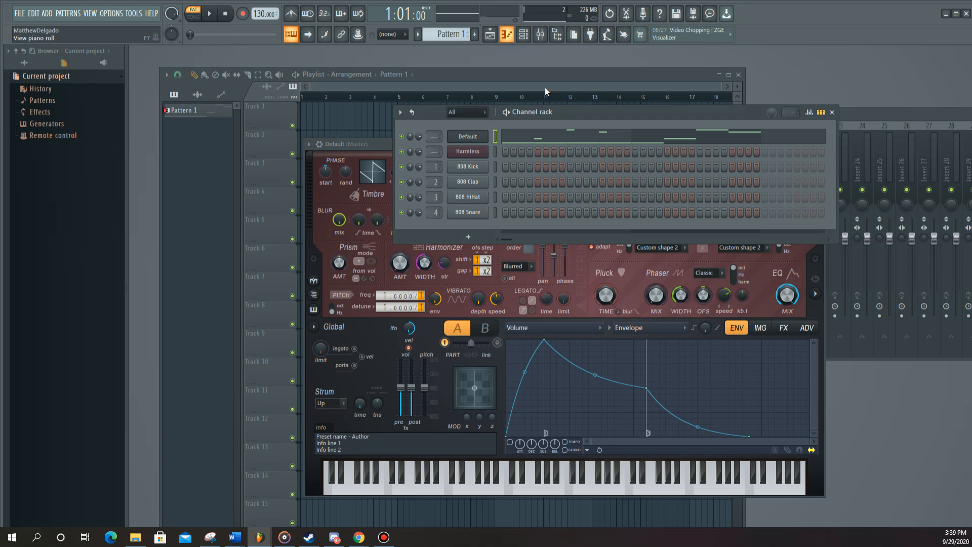
left_click_drag(577, 112, 382, 128)
left_click_drag(565, 142, 564, 107)
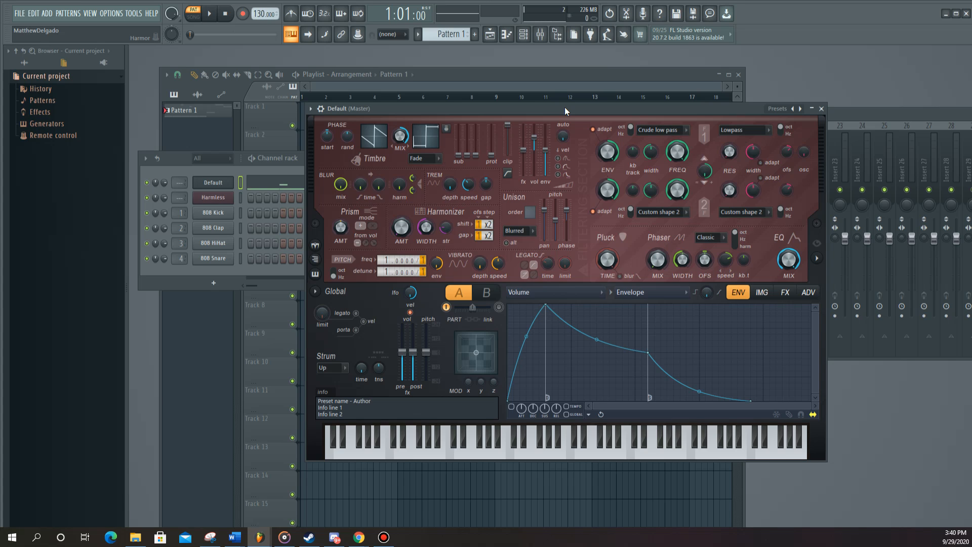
left_click_drag(564, 108, 565, 101)
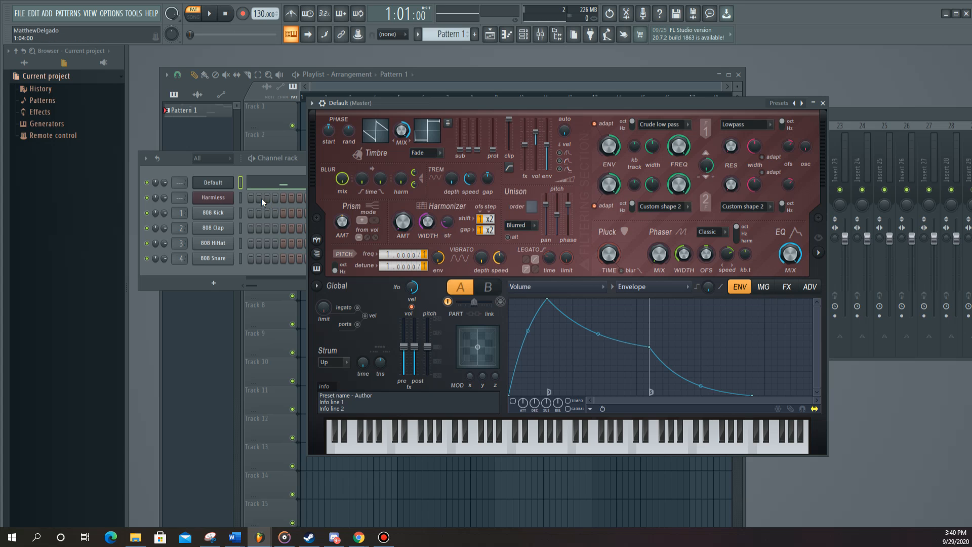
Step: Switch between the Harmless and Harmor windows to compare them, ending on Harmor and repositioning its window
left_click(217, 198)
left_click_drag(500, 186, 508, 127)
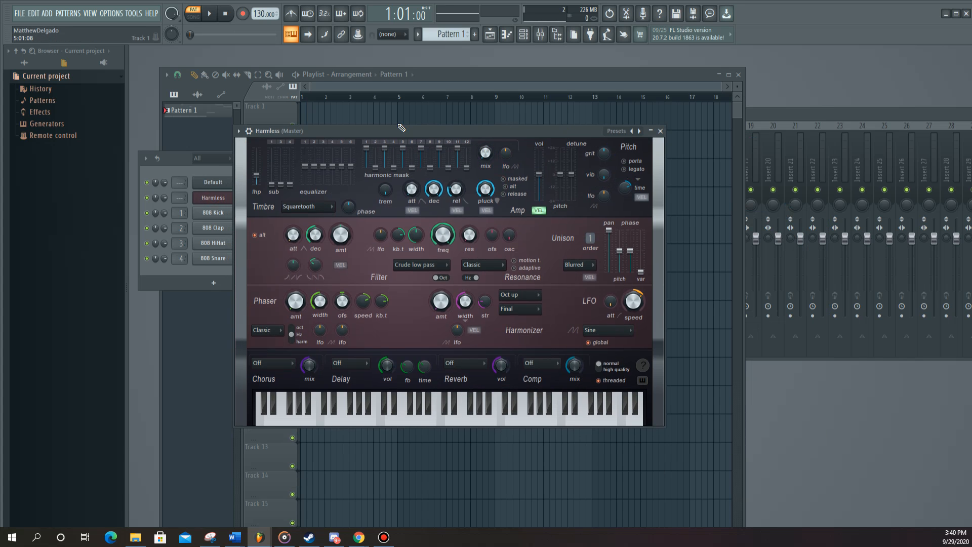
left_click(225, 188)
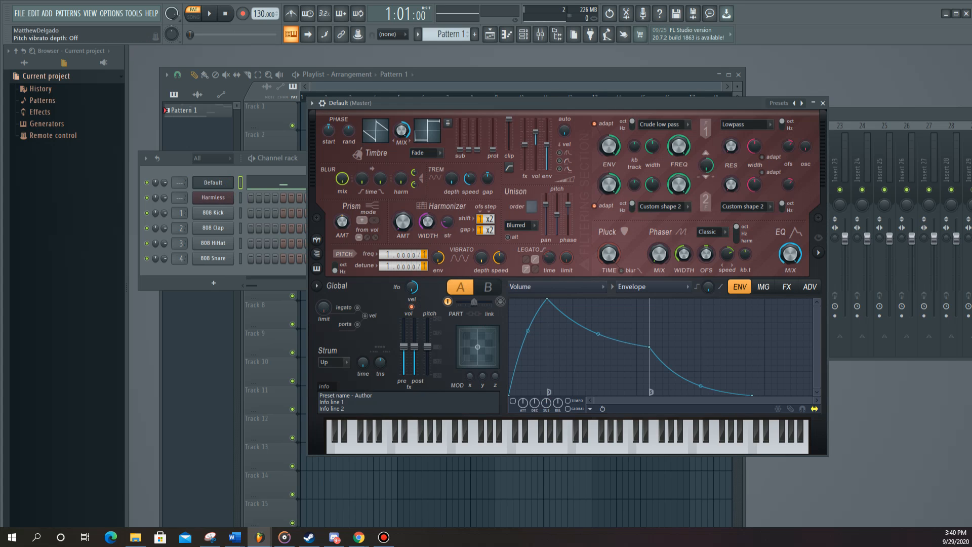
left_click(219, 201)
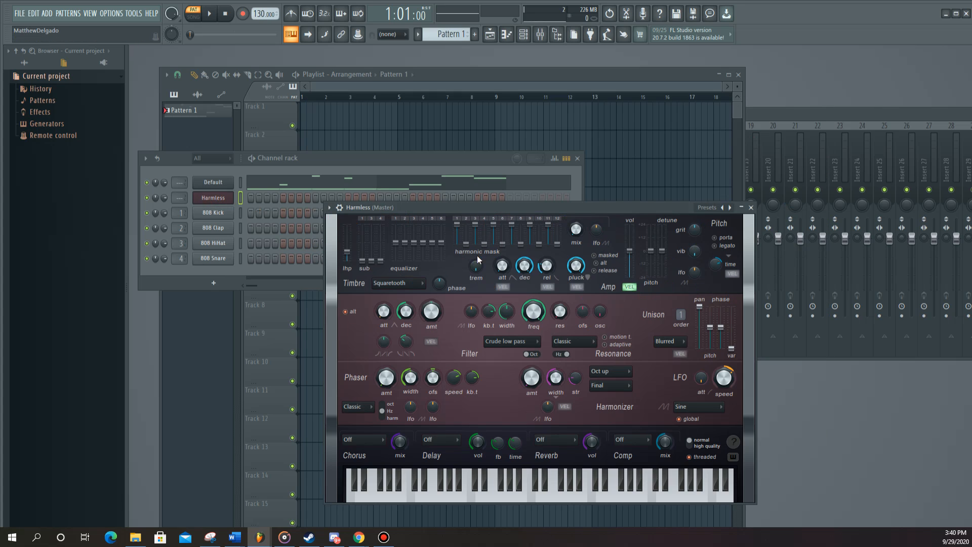
left_click(210, 182)
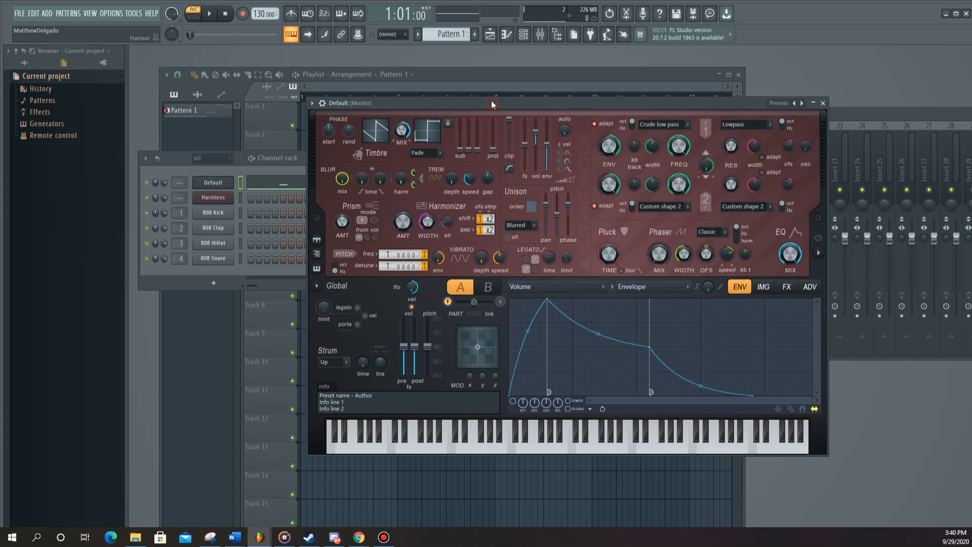
left_click_drag(492, 103, 489, 116)
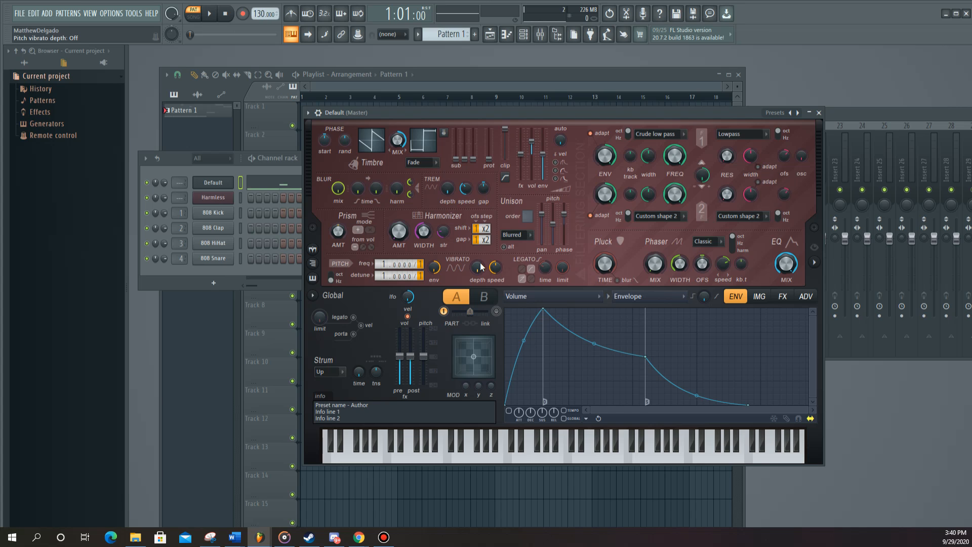
Step: Raise Harmor's pitch vibrato depth to 54 cents and play several notes to audition it
left_click_drag(477, 267, 477, 258)
key("c")
key("u")
key("y")
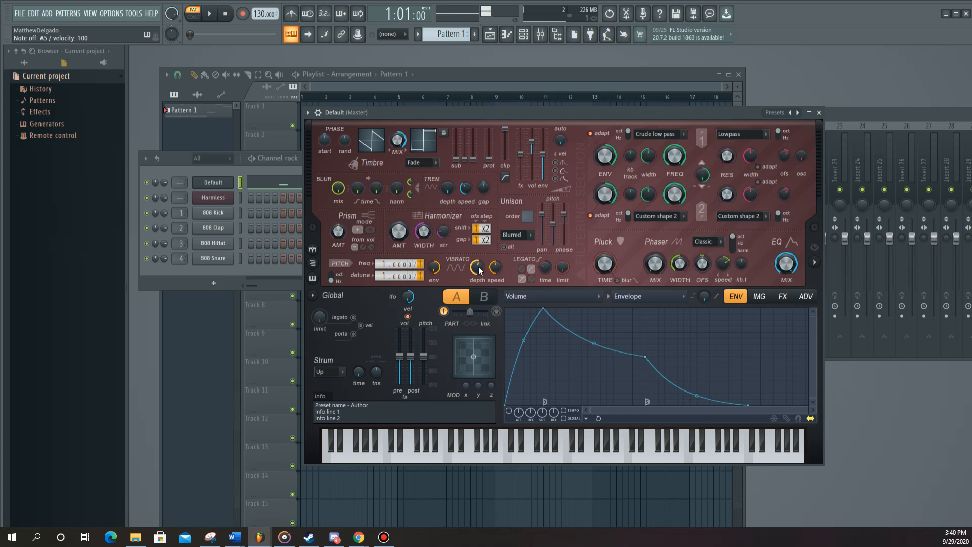
key("t")
key("q")
key("y")
key("r")
key("w")
key("q")
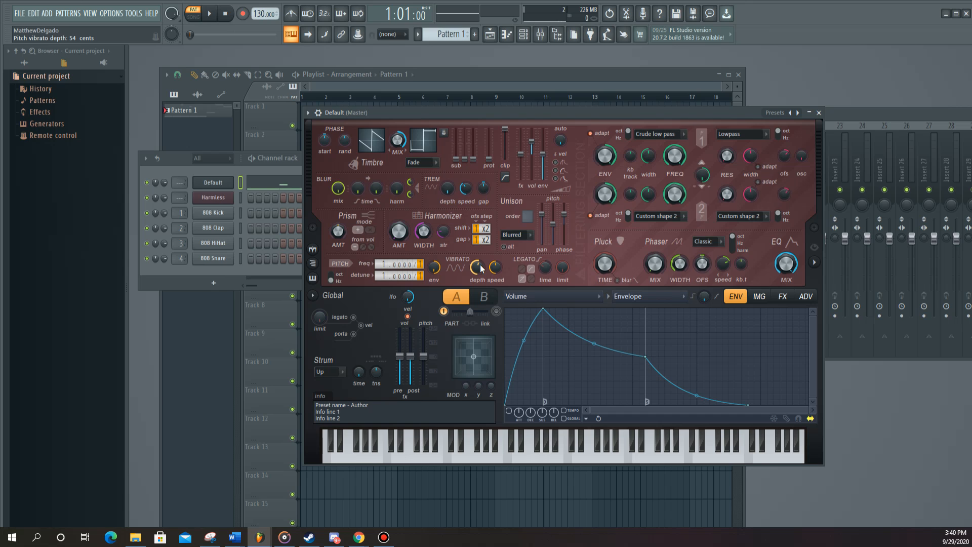
Step: Adjust the pitch vibrato depth further and open its articulator envelope, keeping Pitch vibrato depth as the target after viewing the target list
left_click_drag(477, 266, 477, 251)
scroll(478, 268, "down", 2)
right_click(478, 268)
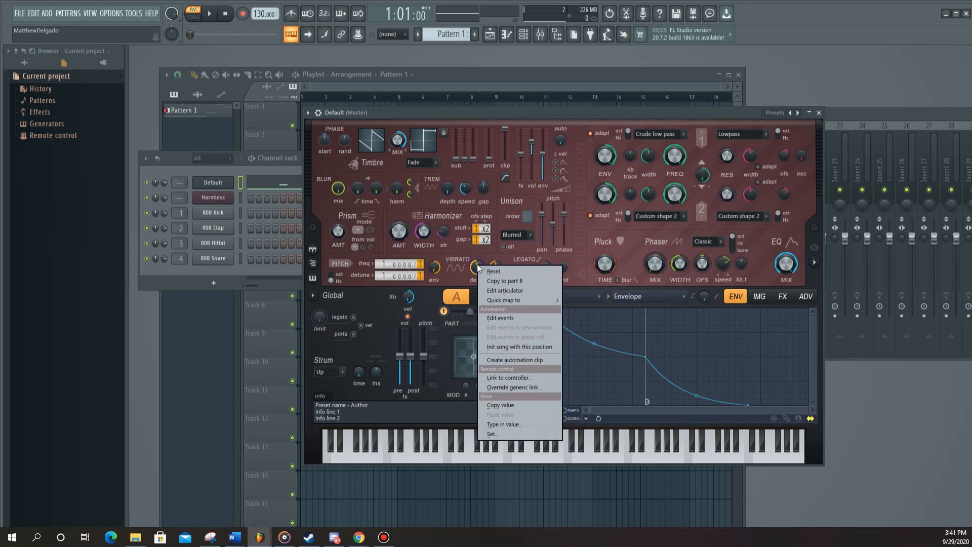
left_click(530, 292)
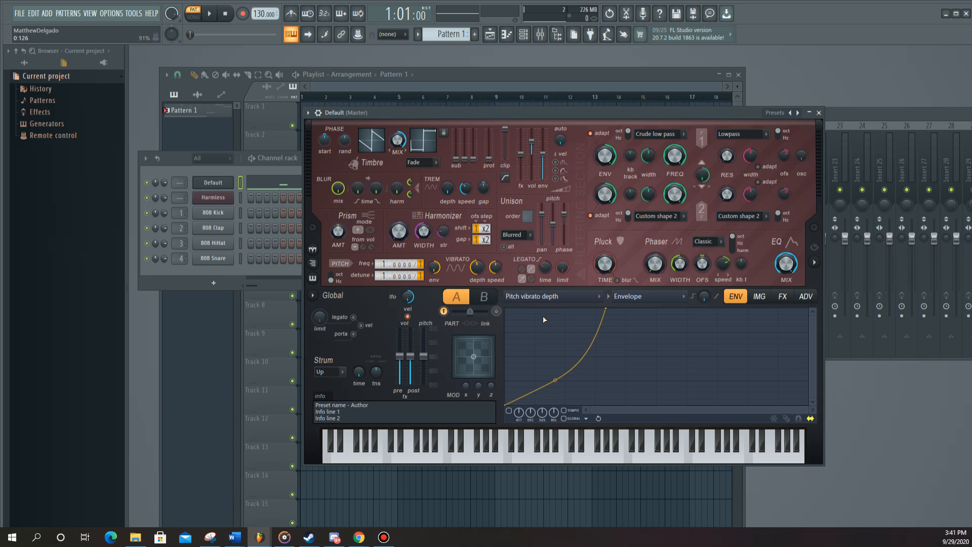
left_click(596, 296)
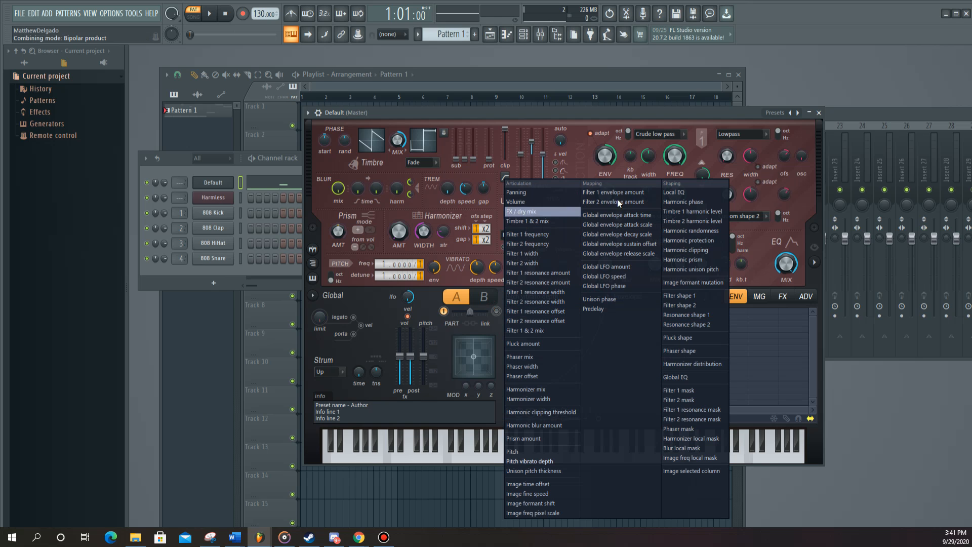
left_click(768, 323)
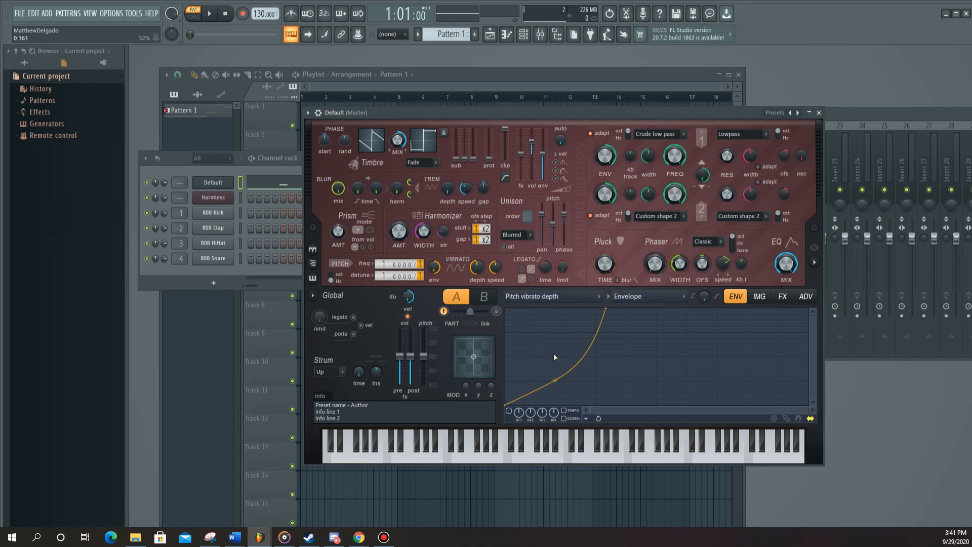
Step: Enable Harmor's pitch vibrato depth envelope and play several notes to audition it
left_click(509, 411)
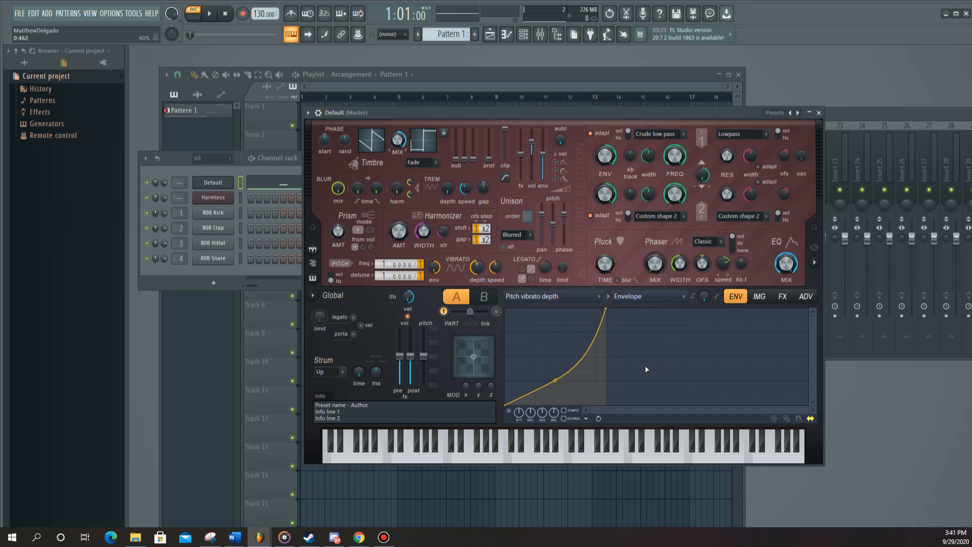
key("x")
key("x")
key("x")
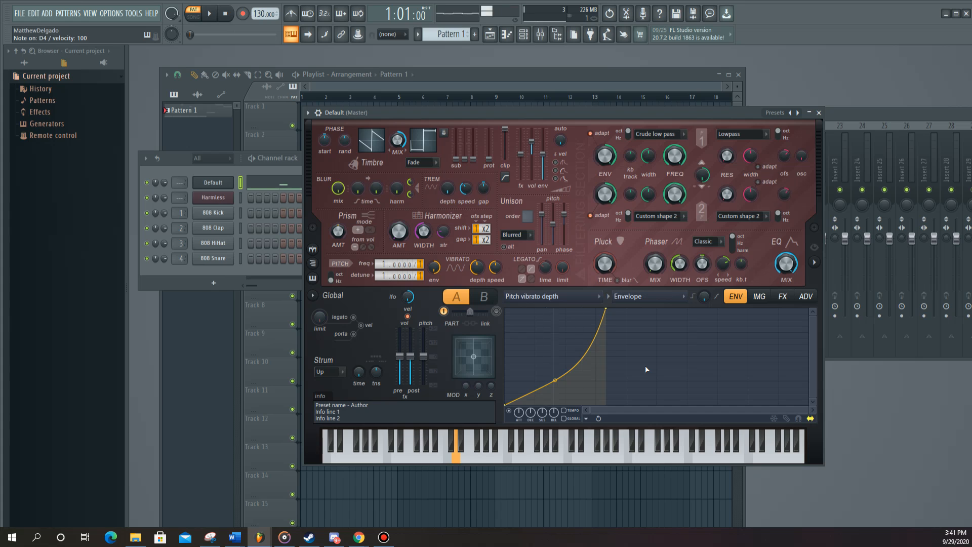
key("x")
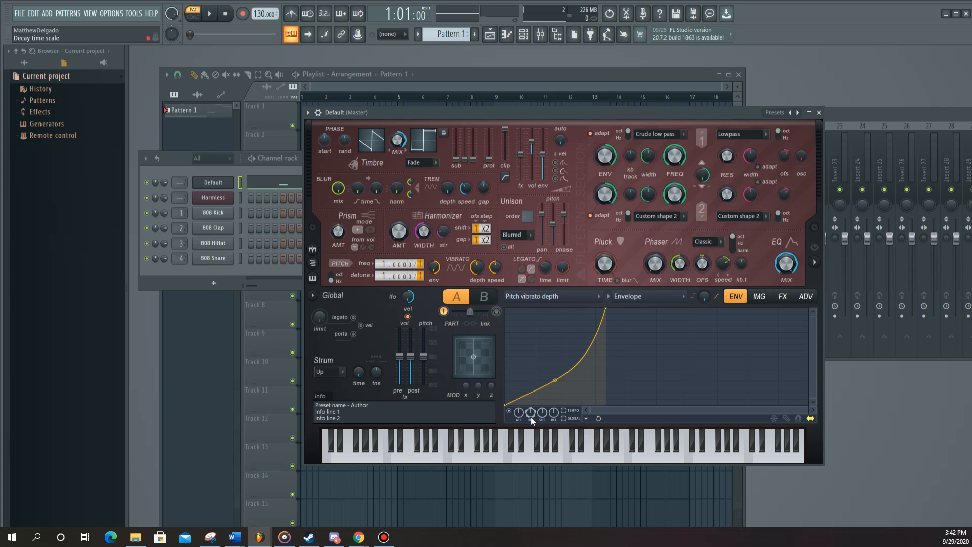
Step: Adjust the envelope's decay time scale and play notes at several pitches to hear the vibrato build up
mouse_move(531, 420)
left_mouse_down()
mouse_move(531, 389)
mouse_move(532, 420)
left_mouse_up()
key("x")
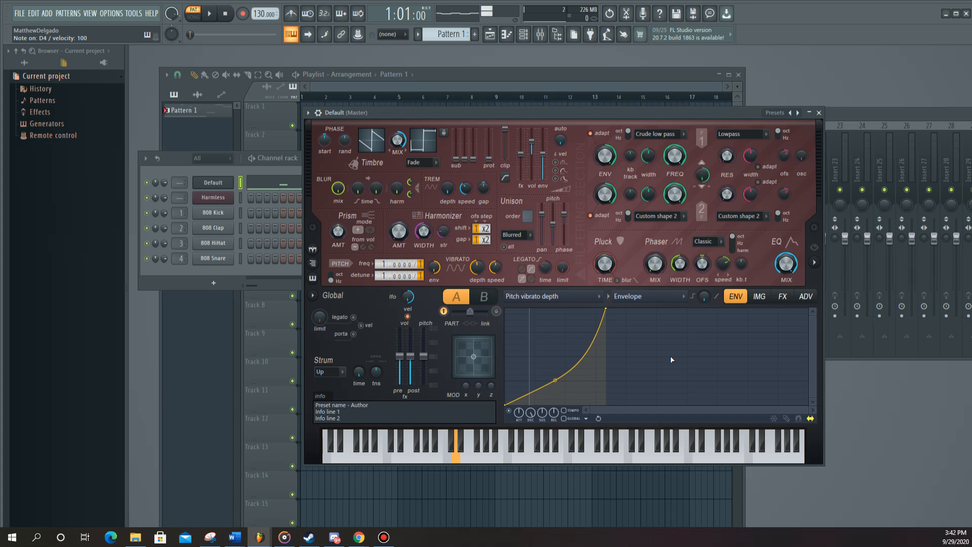
key("w")
key("u")
key("t")
key("r")
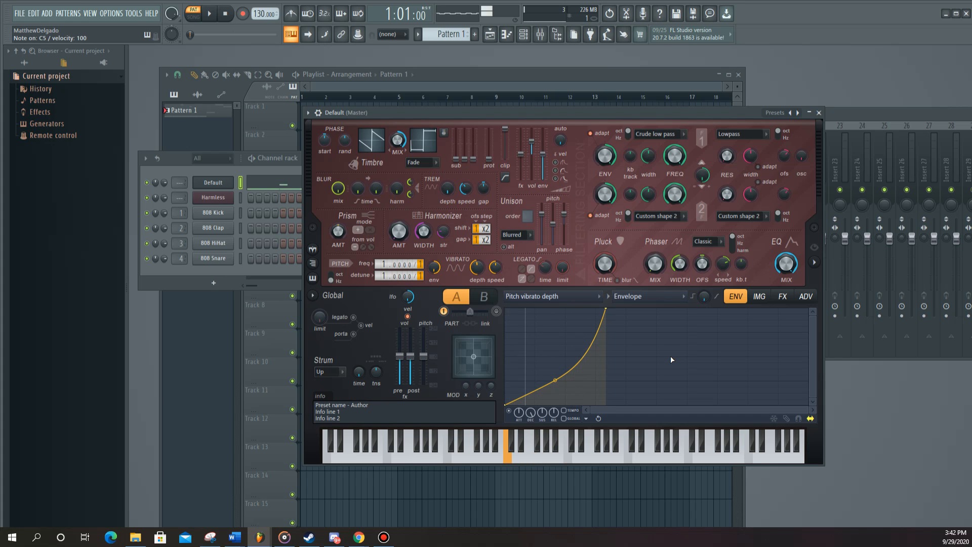
key("w")
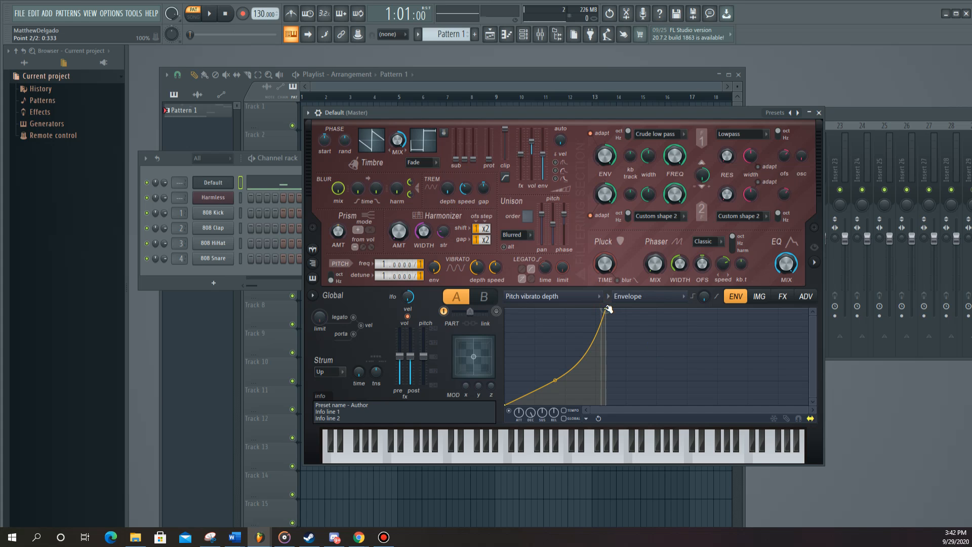
Step: Lengthen the pitch vibrato depth envelope by moving its end point, set the curve tension to 100%, and audition a note
left_click_drag(607, 308, 750, 289)
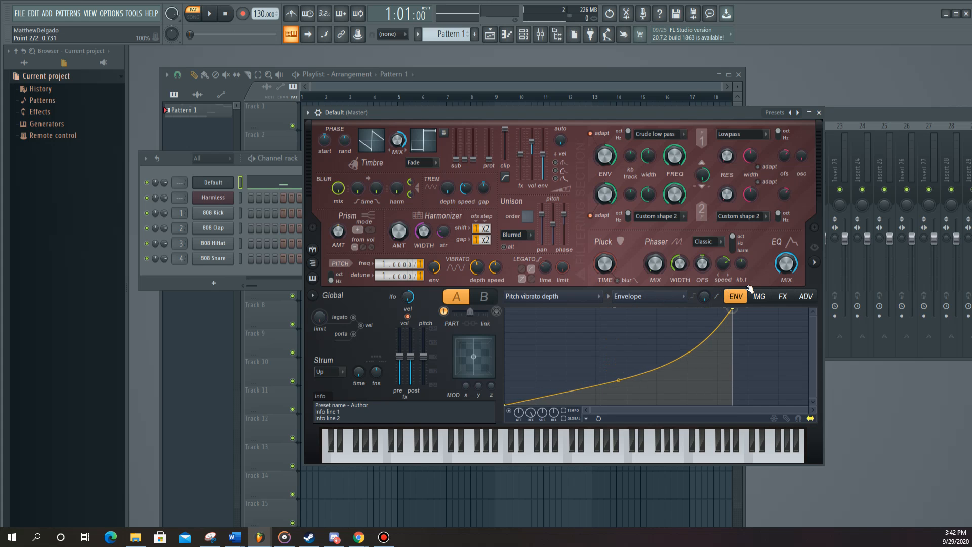
left_click_drag(625, 380, 626, 403)
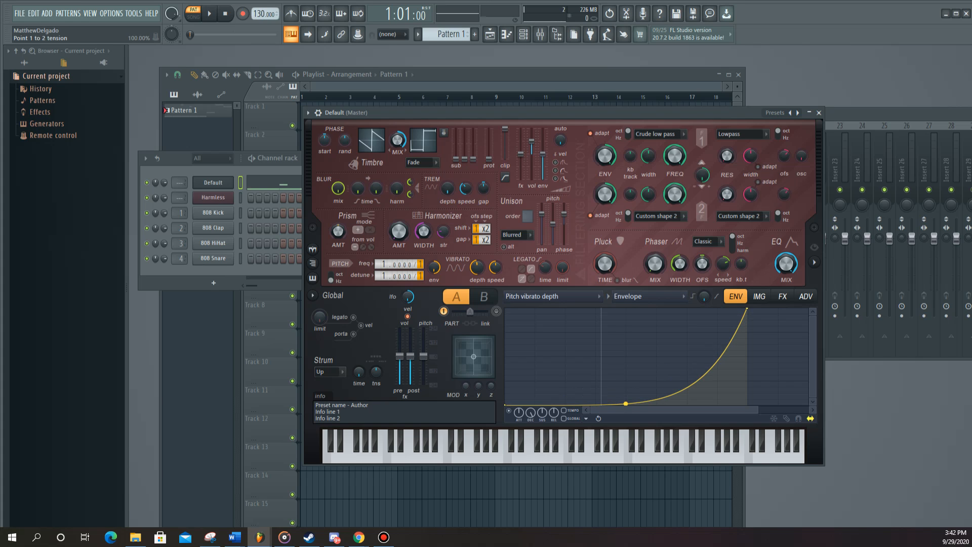
key("c")
Step: Check the notes in the piano roll, and disable the pitch vibrato depth envelope and reposition the Harmor window
left_click(506, 34)
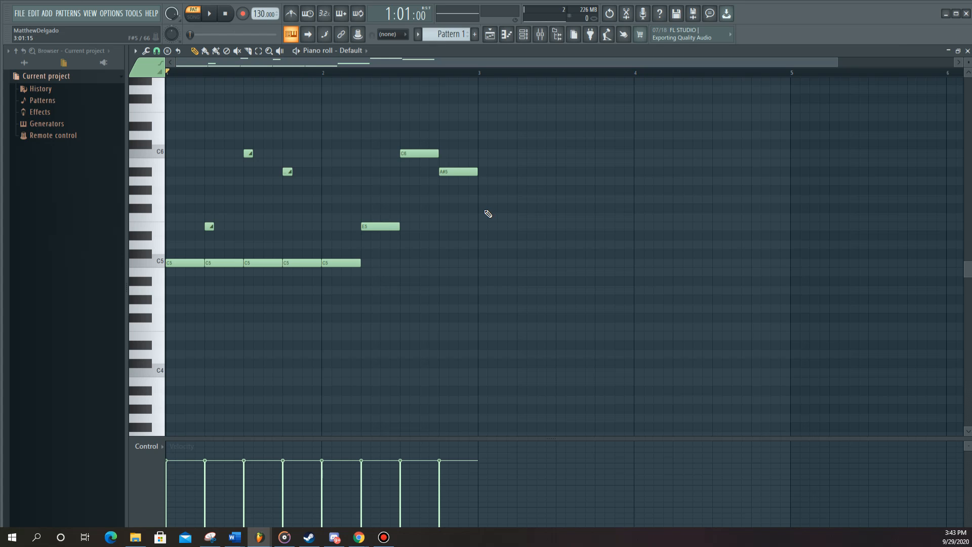
left_click(506, 35)
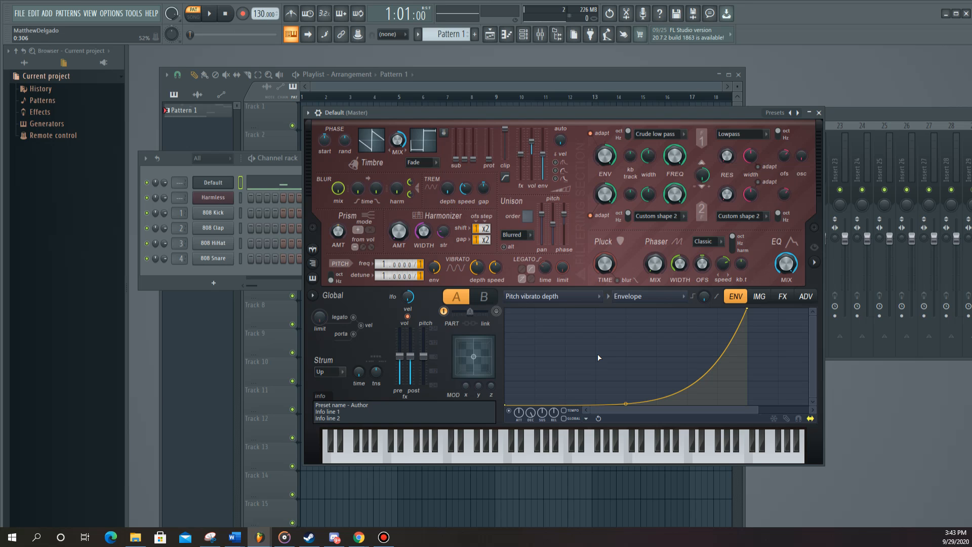
left_click(509, 410)
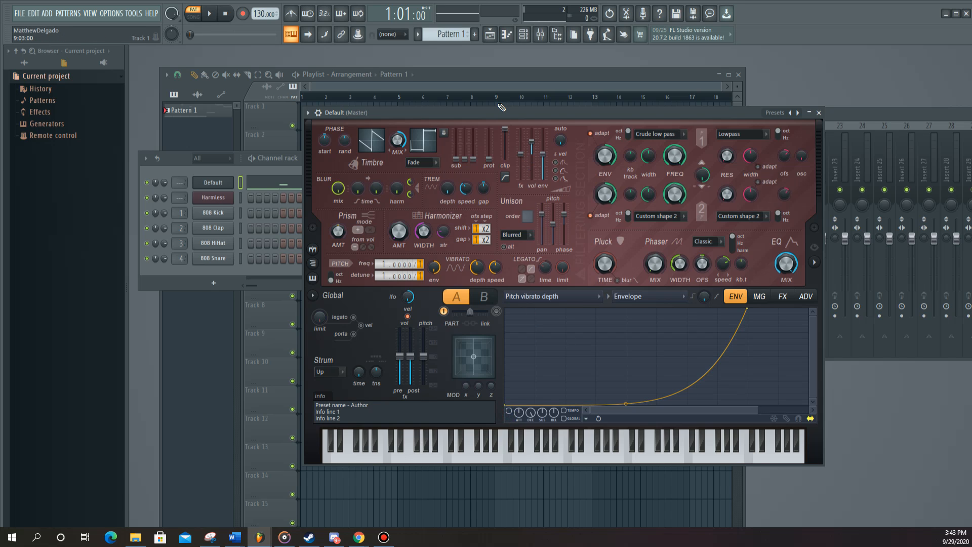
left_click_drag(527, 112, 565, 129)
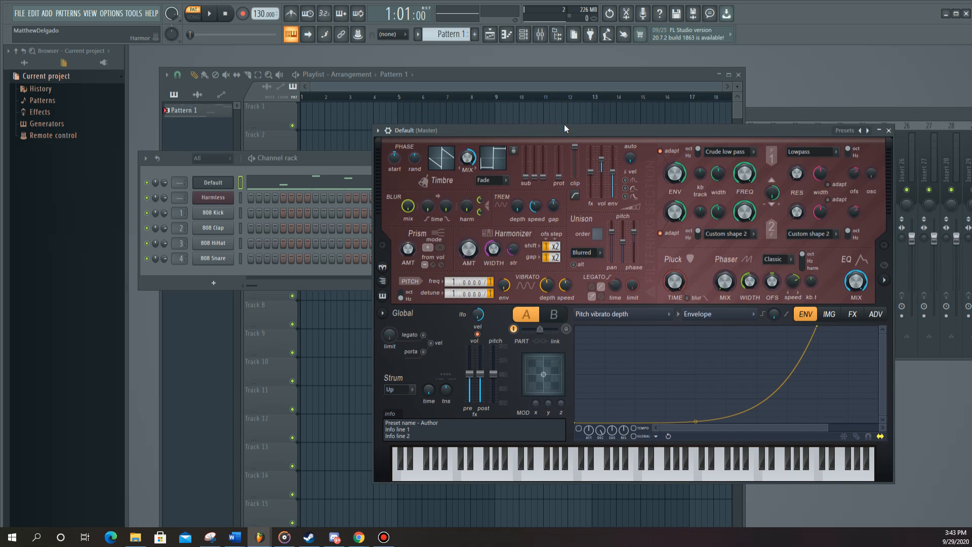
Step: View the options for Harmless's vibrato knob and return to the Harmor window
left_click(215, 199)
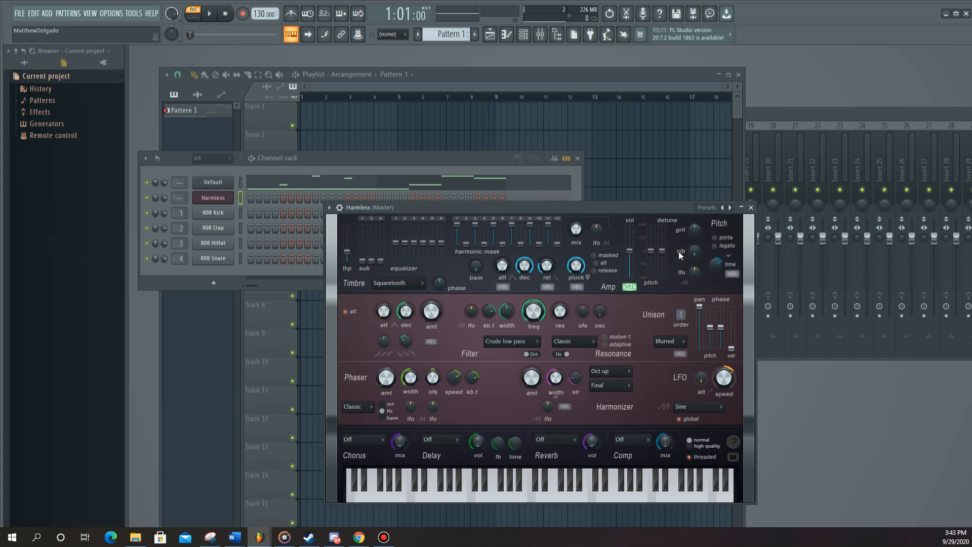
right_click(697, 250)
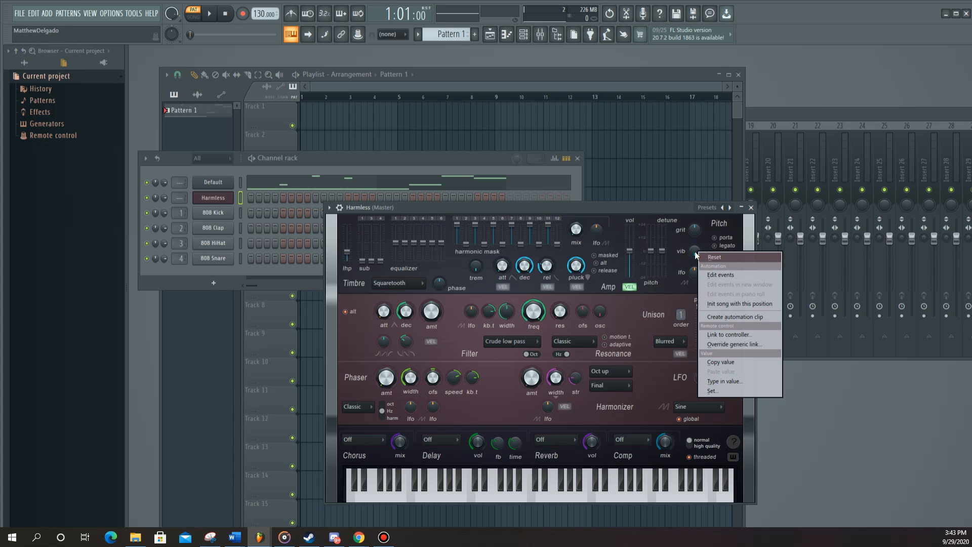
left_click(600, 215)
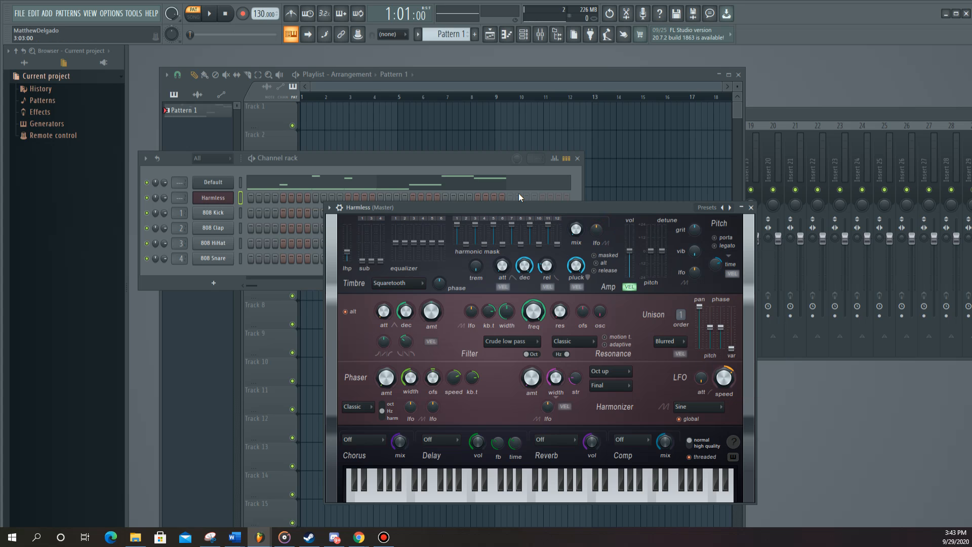
left_click(215, 181)
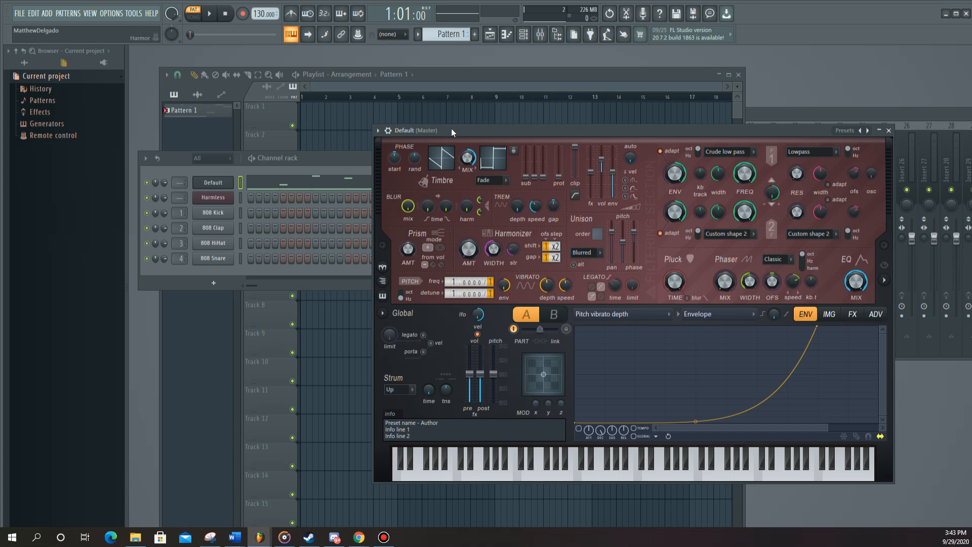
Step: Place Pattern 1 on Track 1 of the Playlist and align the clip with the start of bar 1
left_click_drag(451, 130, 449, 153)
left_click(338, 83)
left_click(317, 111)
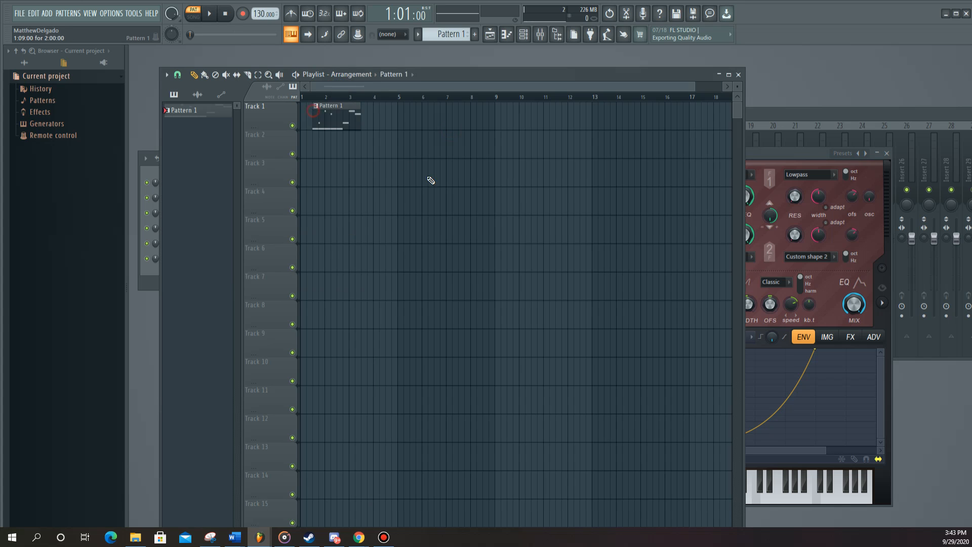
left_click_drag(330, 117, 320, 118)
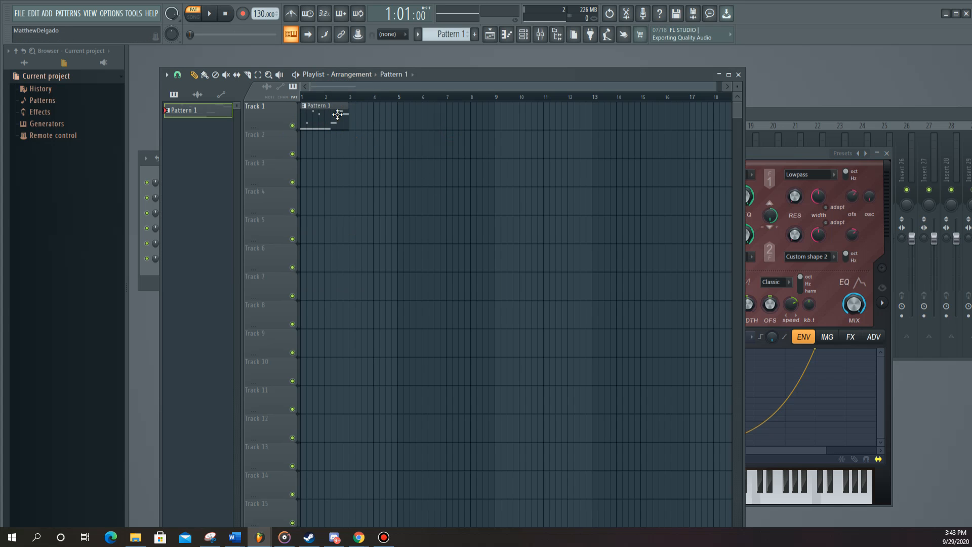
left_click(490, 35)
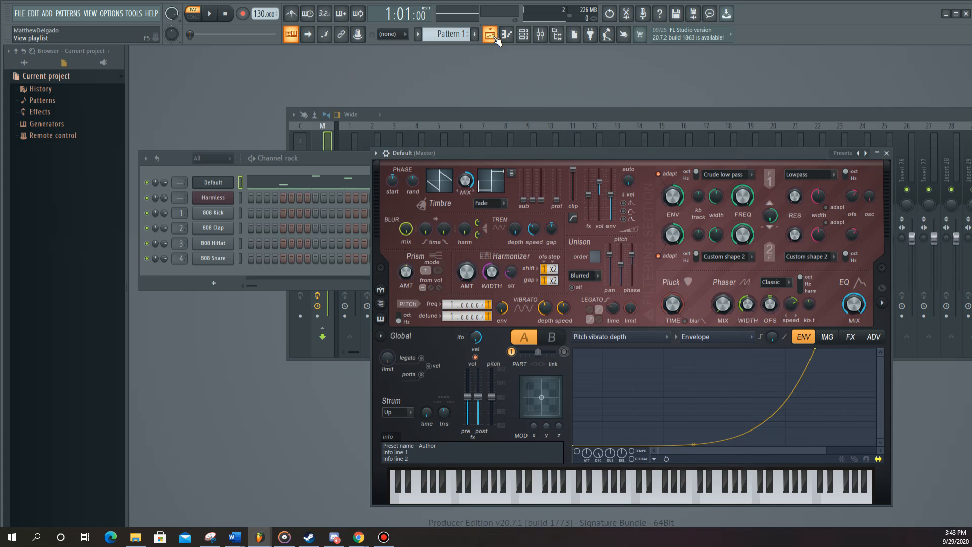
left_click(490, 36)
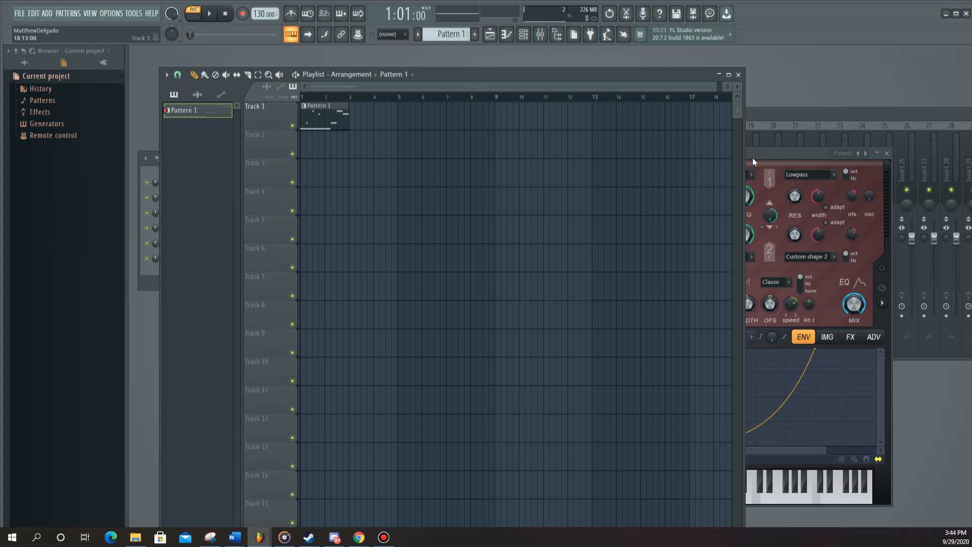
Step: Bring Harmor in front of the Playlist, reposition it beside the clip, and arm recording
left_click_drag(752, 157, 736, 119)
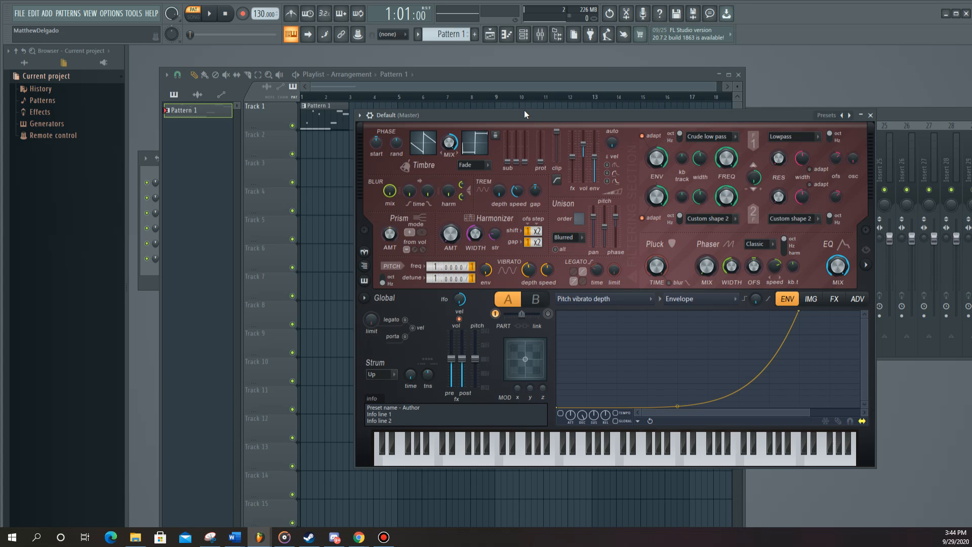
left_click_drag(482, 112, 485, 107)
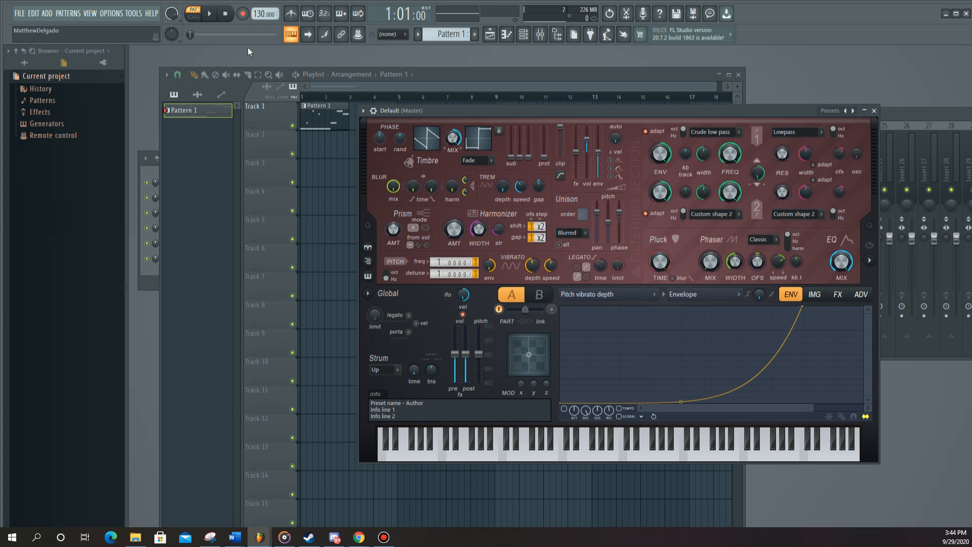
left_click(245, 16)
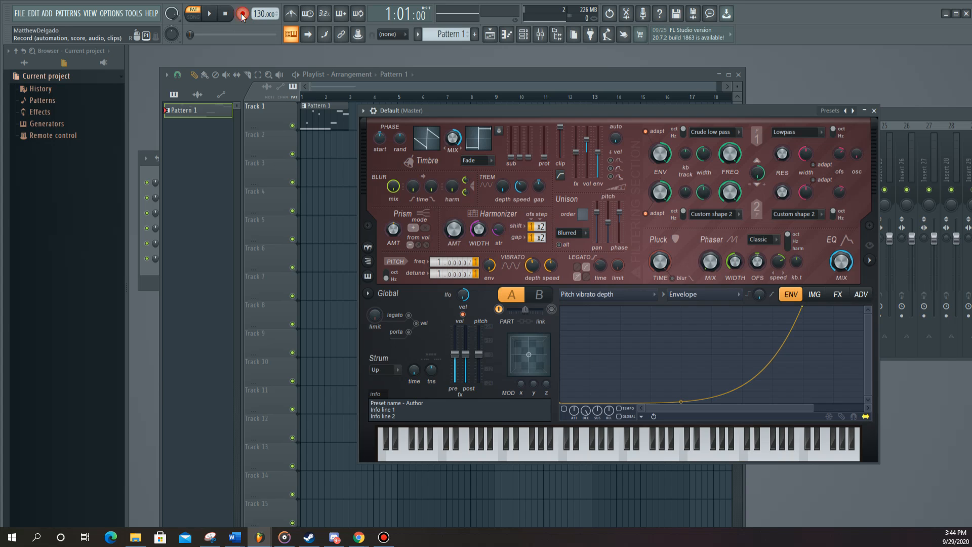
left_click(516, 340)
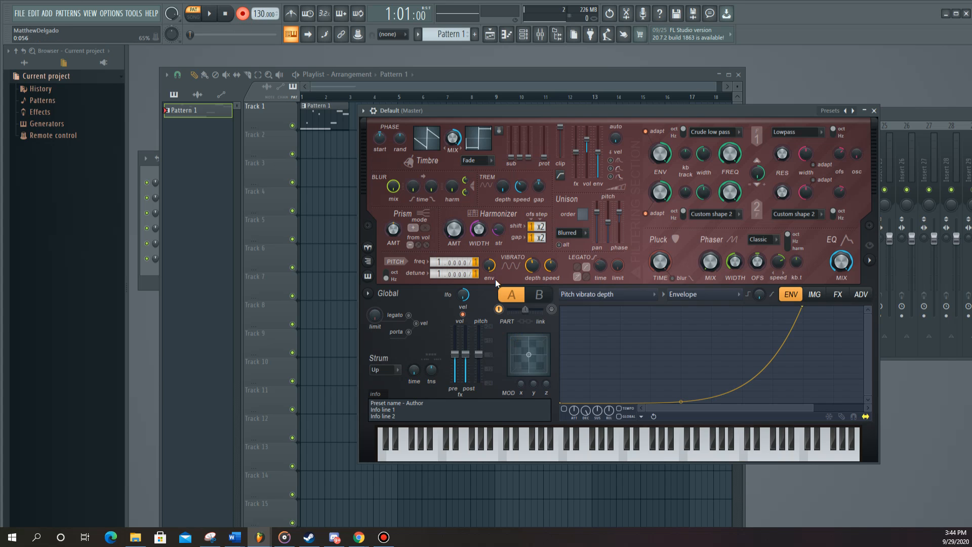
Step: Switch playback to song mode with the playhead at the start of bar 1, and bring Harmor back to the front
left_click(311, 95)
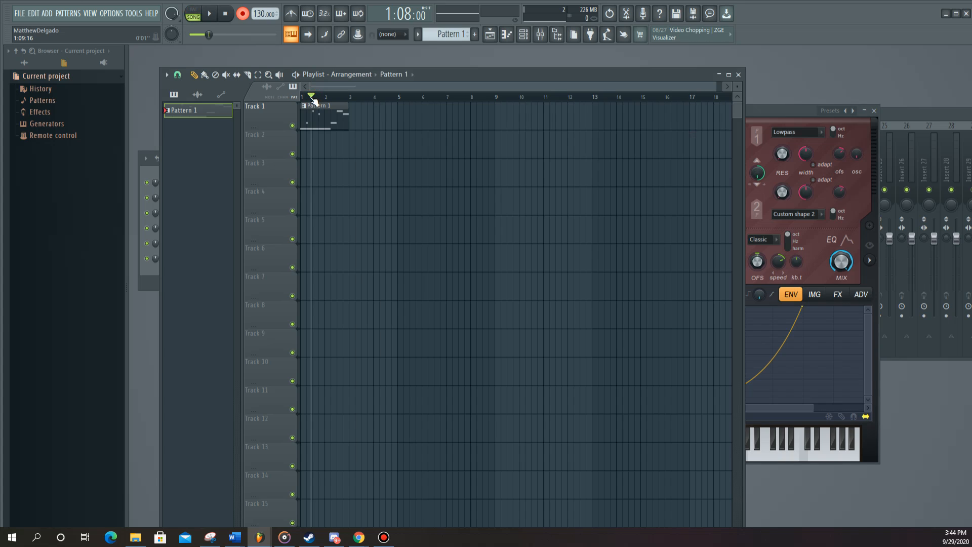
key("space")
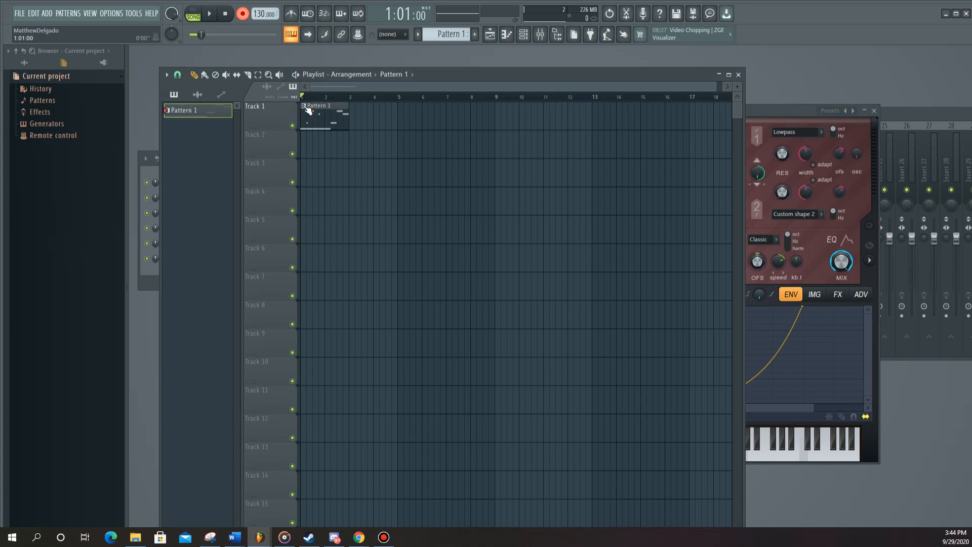
left_click(760, 111)
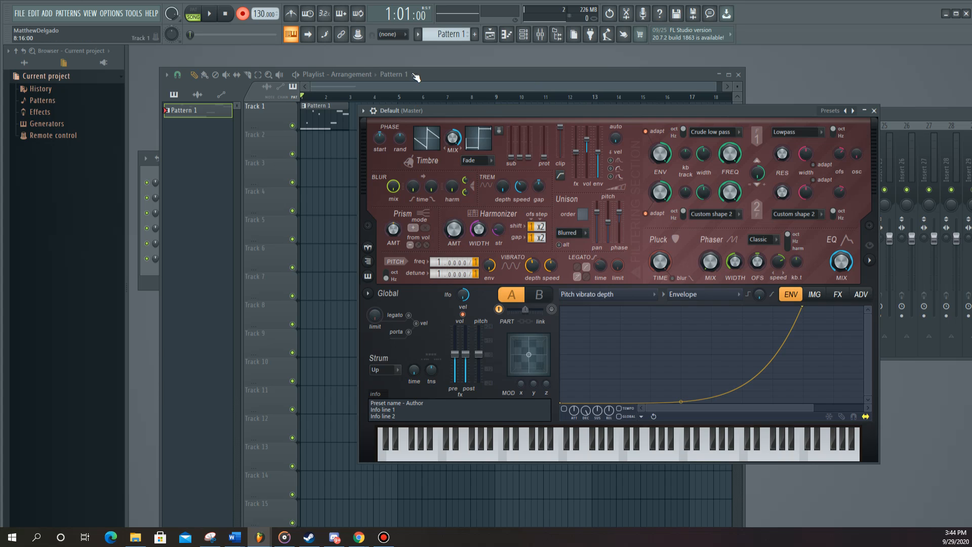
left_click_drag(459, 113, 481, 98)
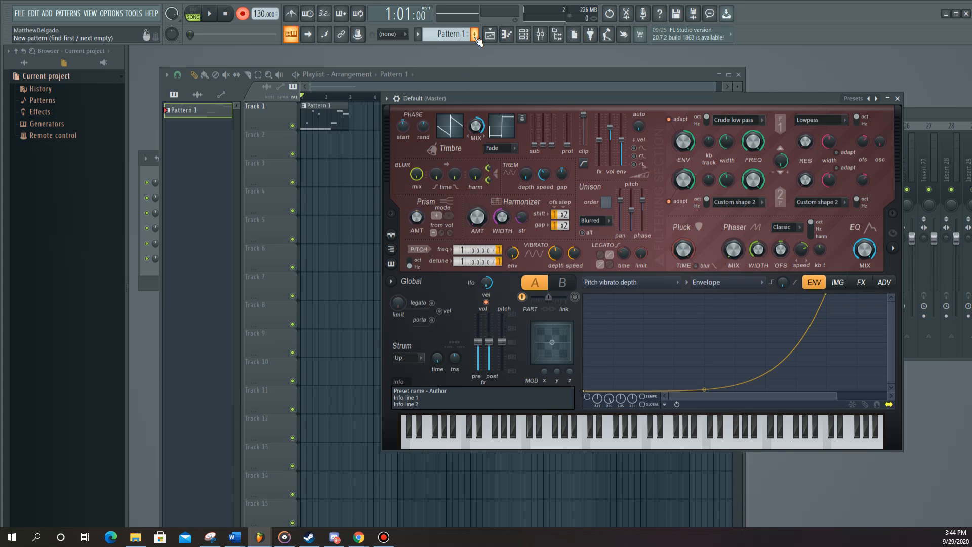
Step: Create a pattern named "new pattern" and place it on Track 2 at bar 1 of the Playlist
left_click(474, 34)
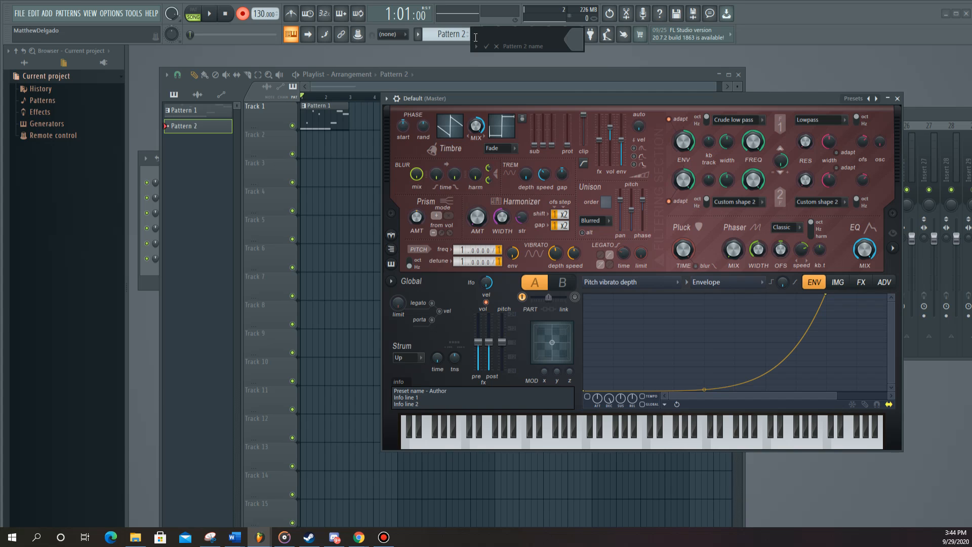
type("new pattern")
key("Return")
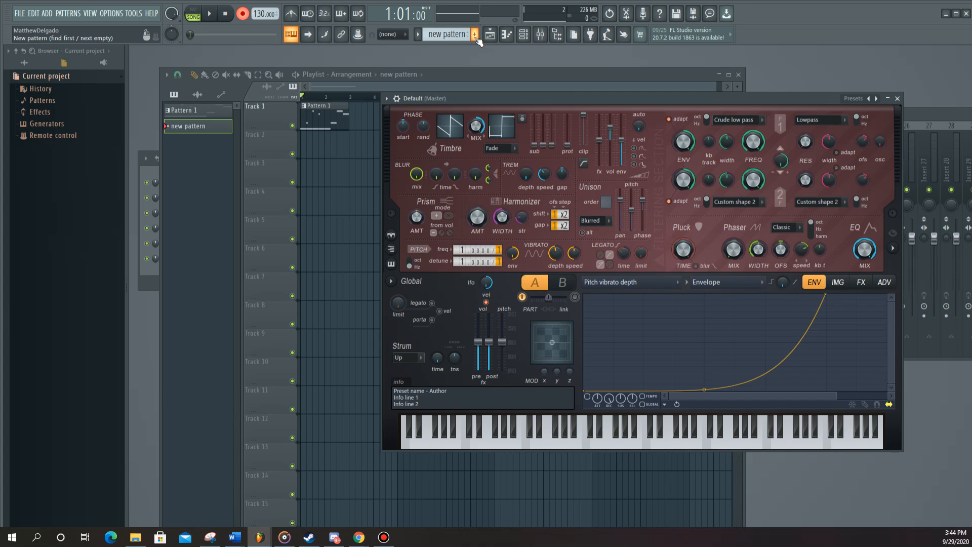
left_click(308, 146)
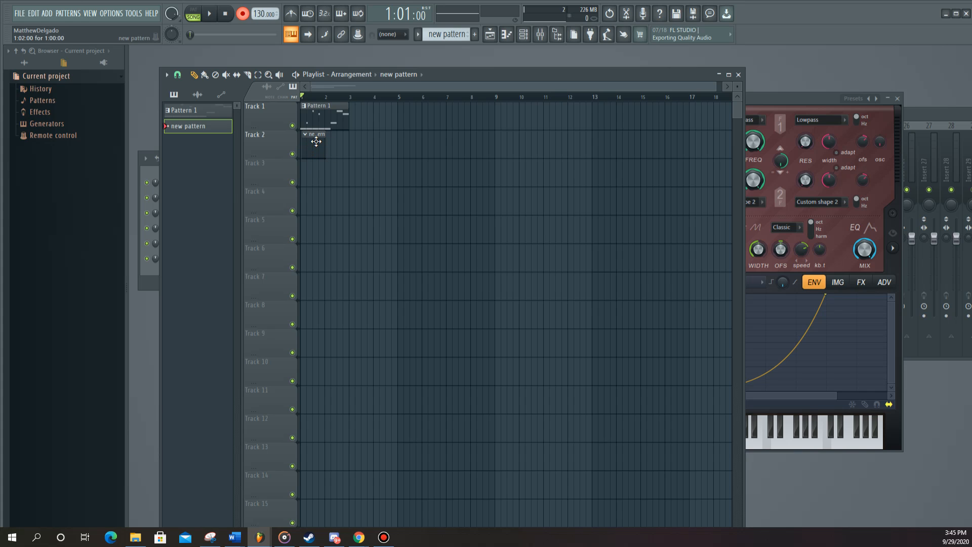
Step: Switch between the Playlist and Harmor, shifting the Harmor window slightly and ending with it in front
left_click(752, 100)
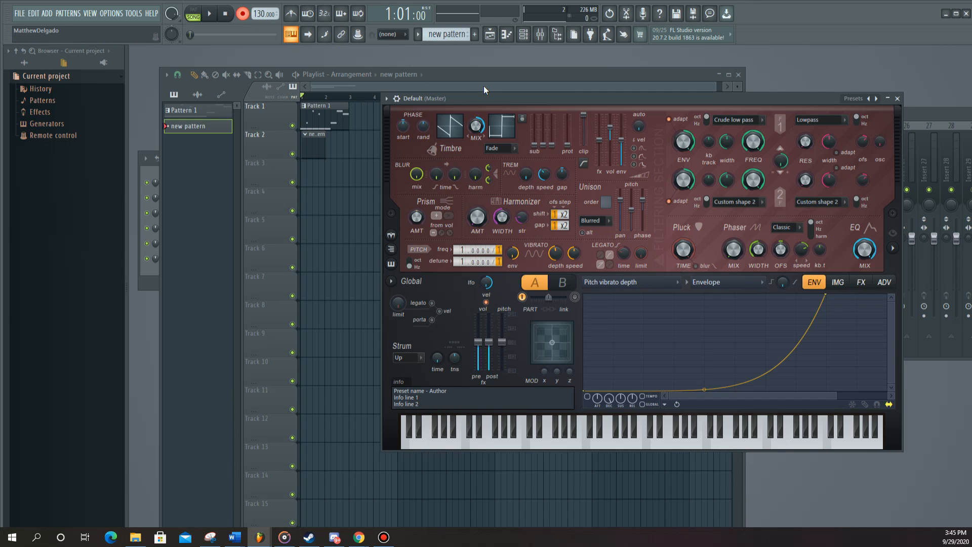
left_click_drag(490, 95, 483, 90)
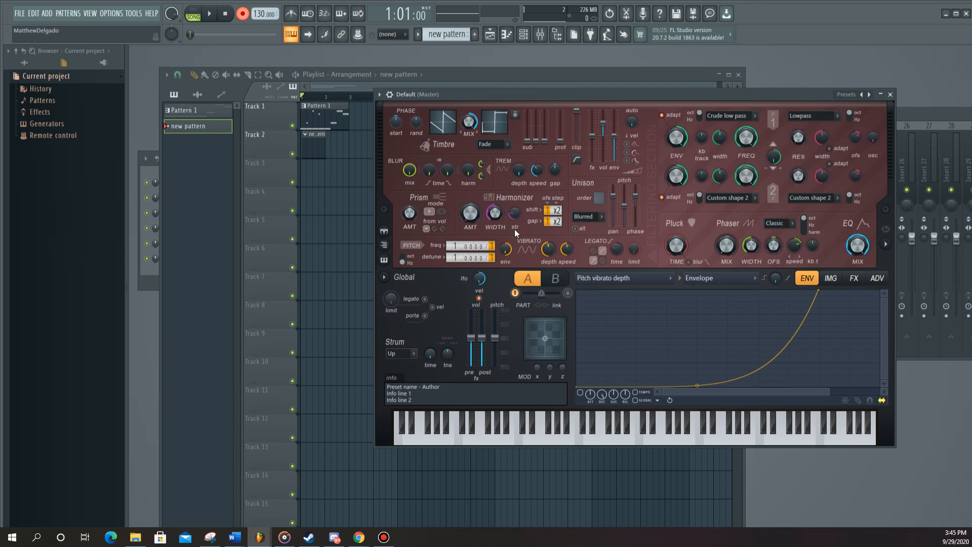
left_click(345, 84)
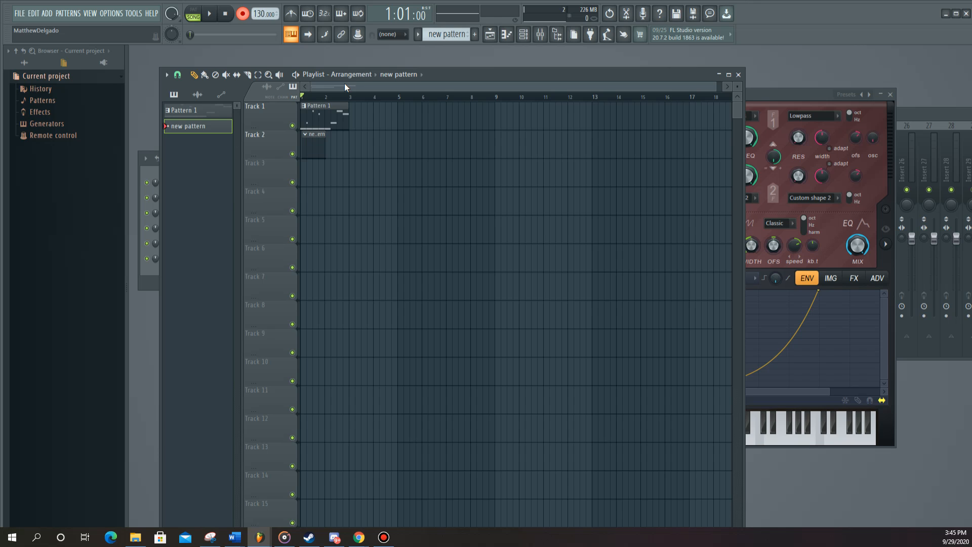
left_click(776, 100)
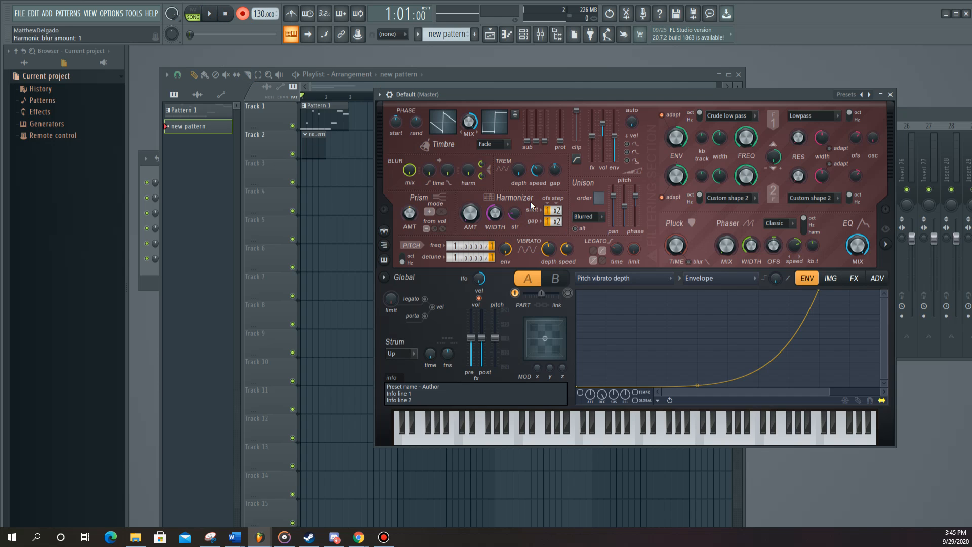
Step: Record moves of Harmor's pitch vibrato depth knob into "new pattern" while the song plays from bar 1
left_click_drag(642, 92, 641, 91)
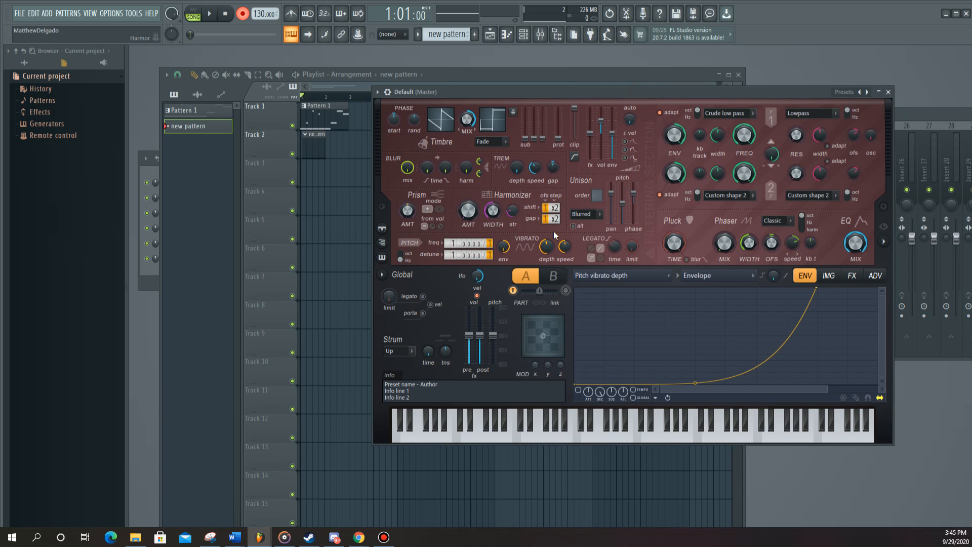
left_click_drag(548, 247, 547, 289)
key("space")
left_click_drag(547, 247, 547, 268)
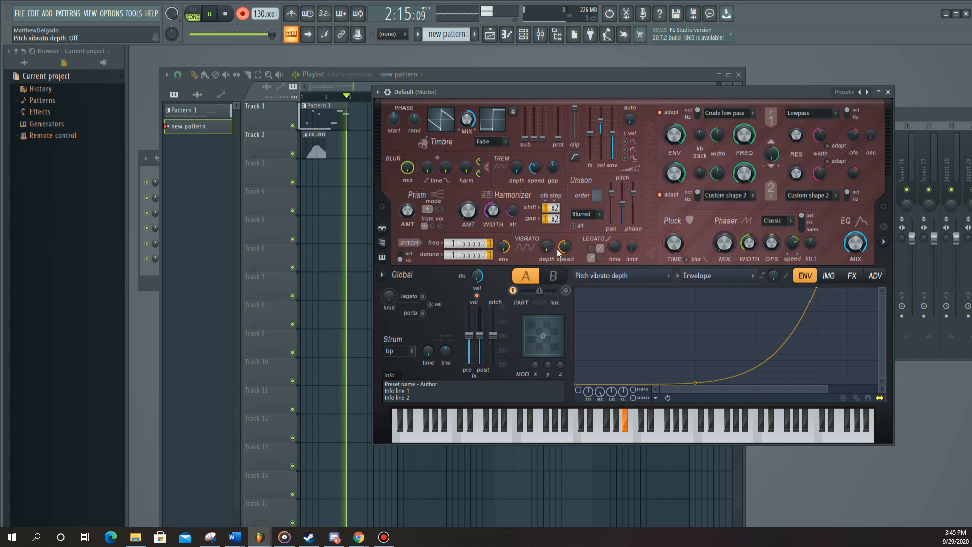
key("space")
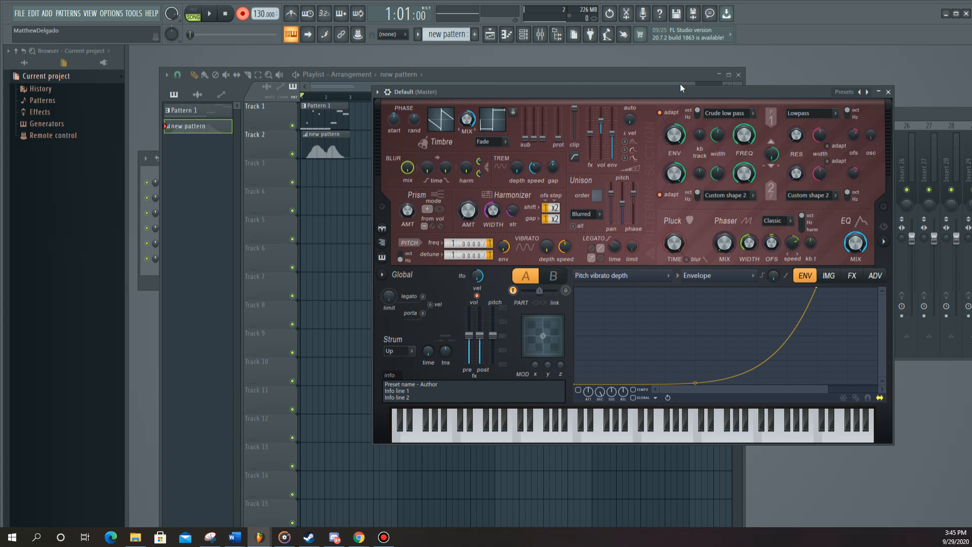
Step: Disarm recording and rearrange the Harmor and Playlist windows, ending with Harmor in front beside the Track 2 clip
left_click_drag(680, 91, 699, 106)
left_click_drag(694, 154, 697, 165)
left_click_drag(695, 90, 617, 91)
left_click_drag(792, 170, 736, 133)
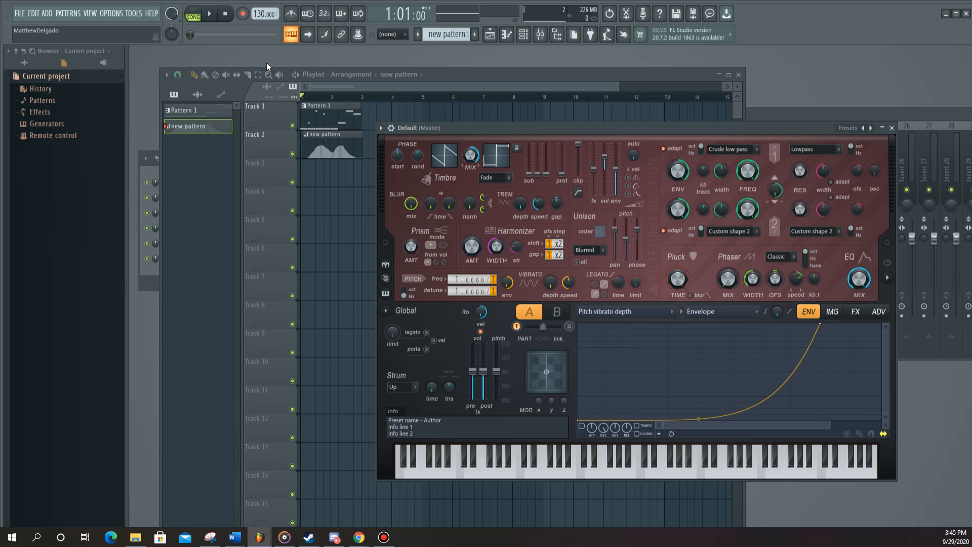
left_click(356, 84)
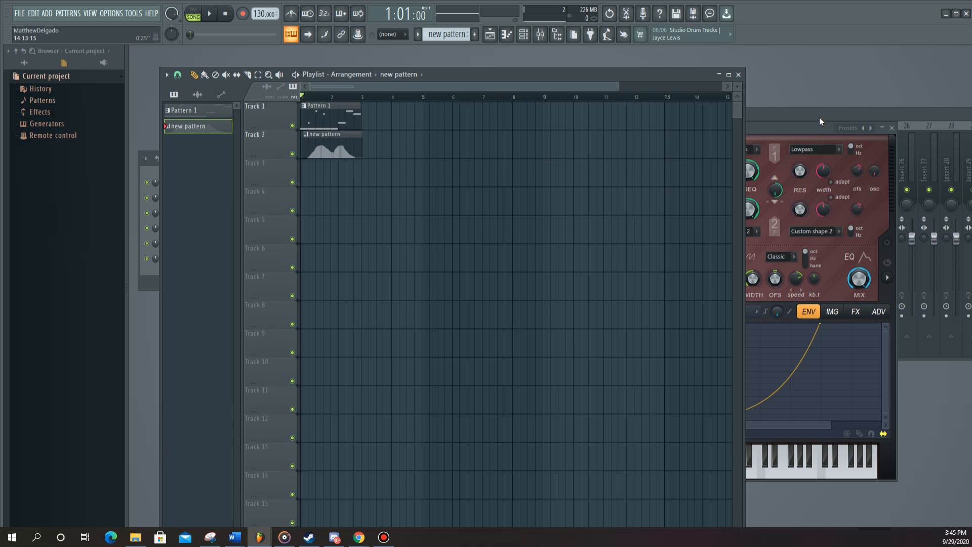
left_click_drag(781, 130, 779, 104)
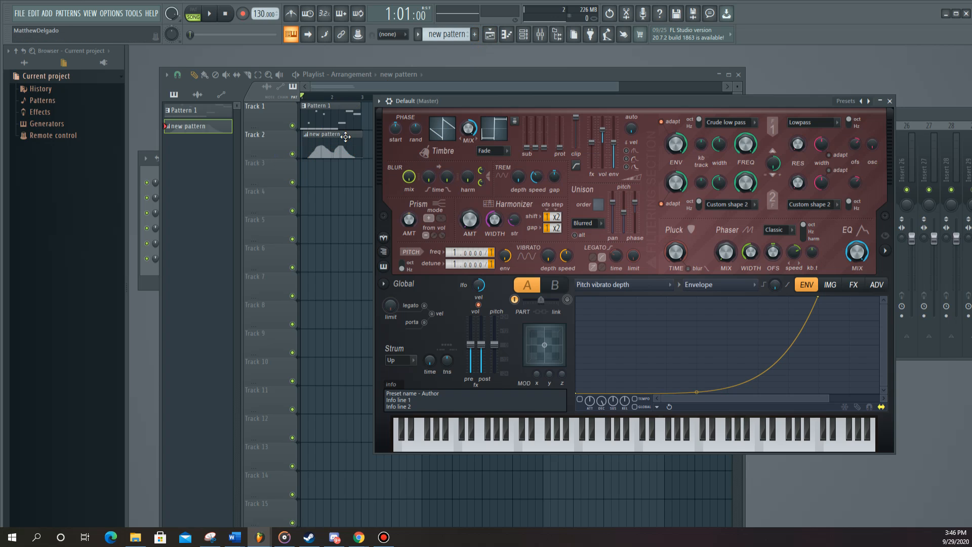
left_click(319, 148)
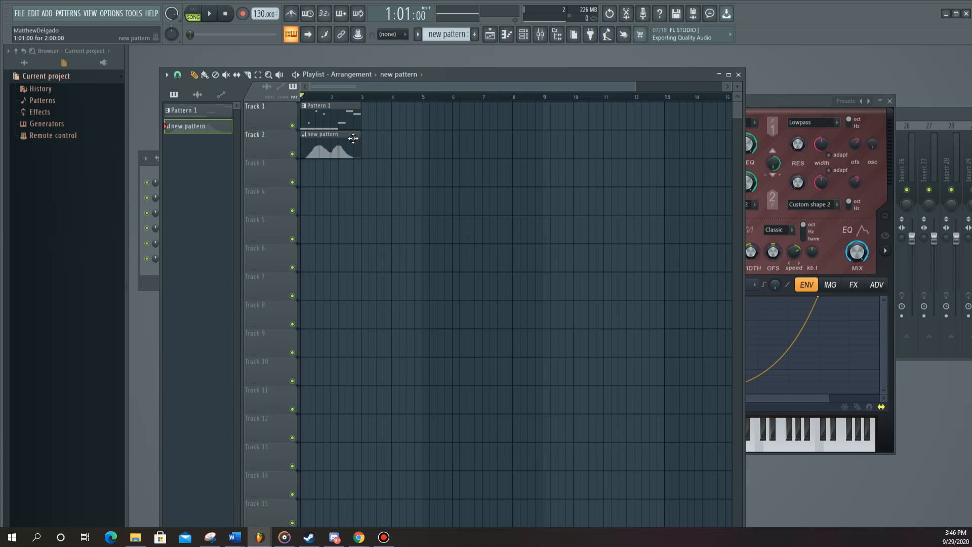
left_click_drag(747, 98, 741, 90)
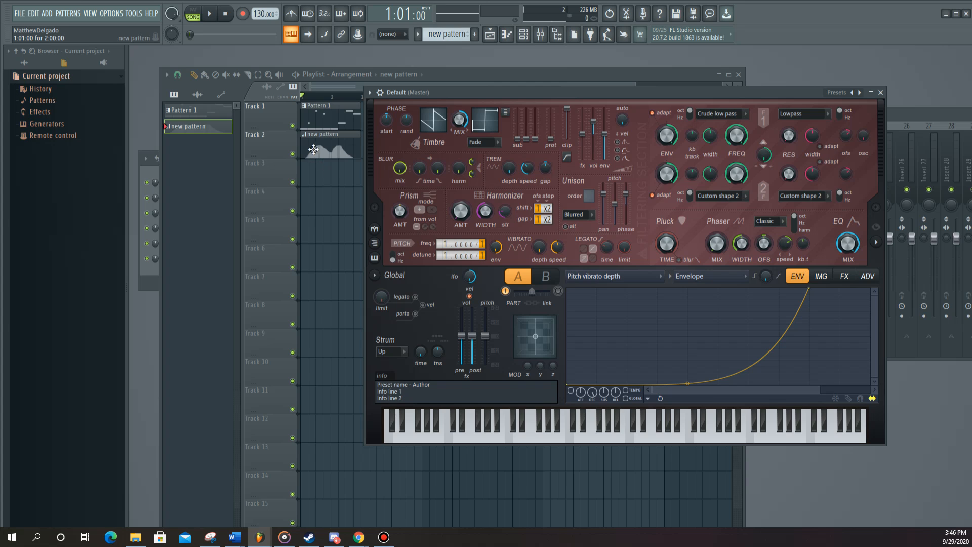
Step: Play the song to check the recorded vibrato depth automation, and look through the vibrato depth knob's options
key("space")
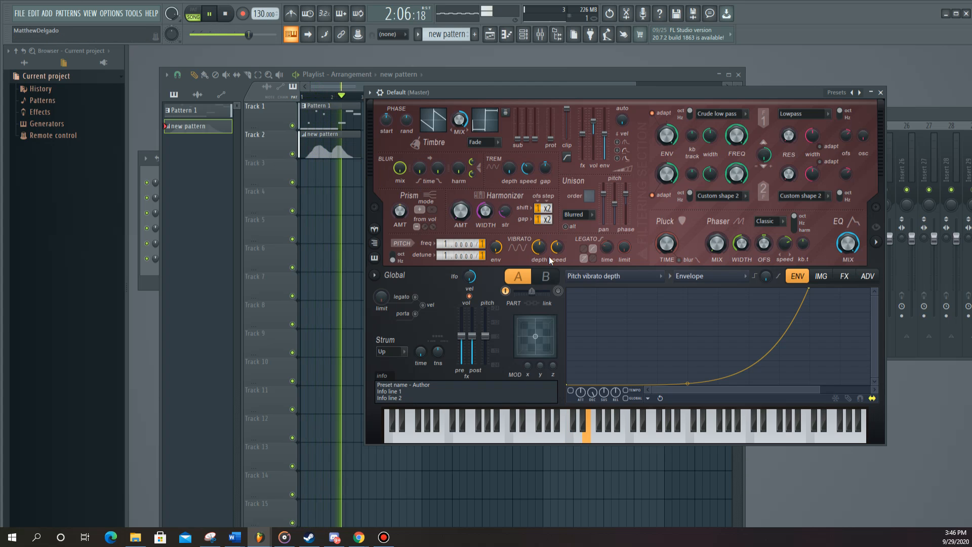
key("space")
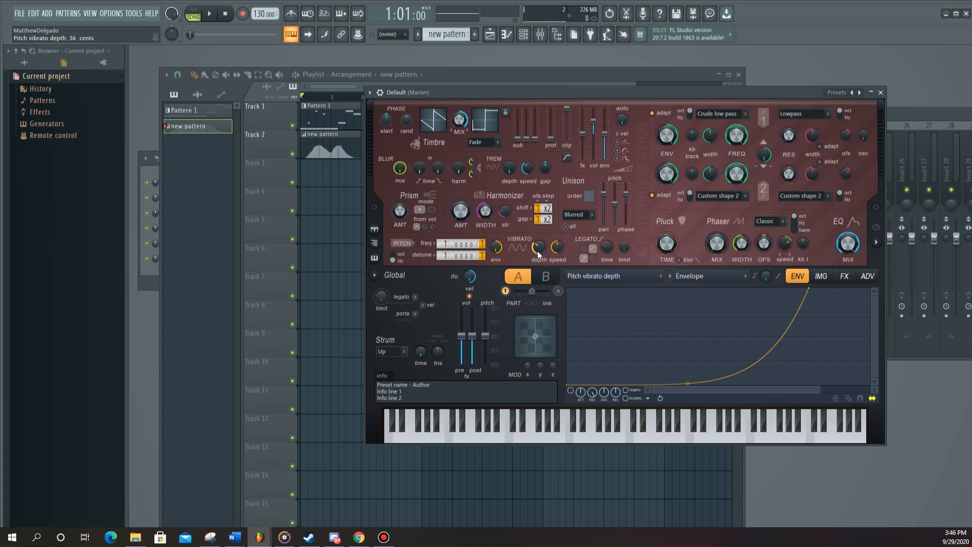
right_click(540, 247)
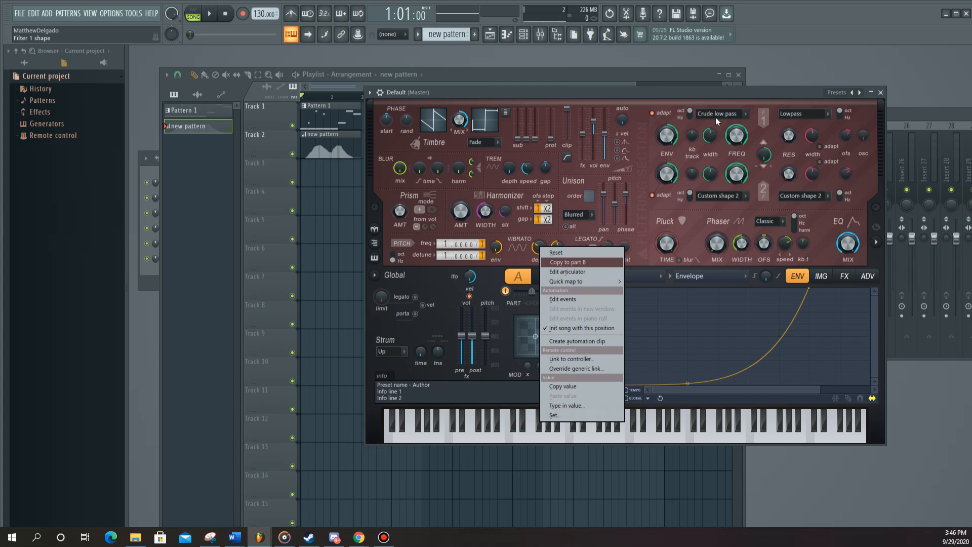
left_click(644, 129)
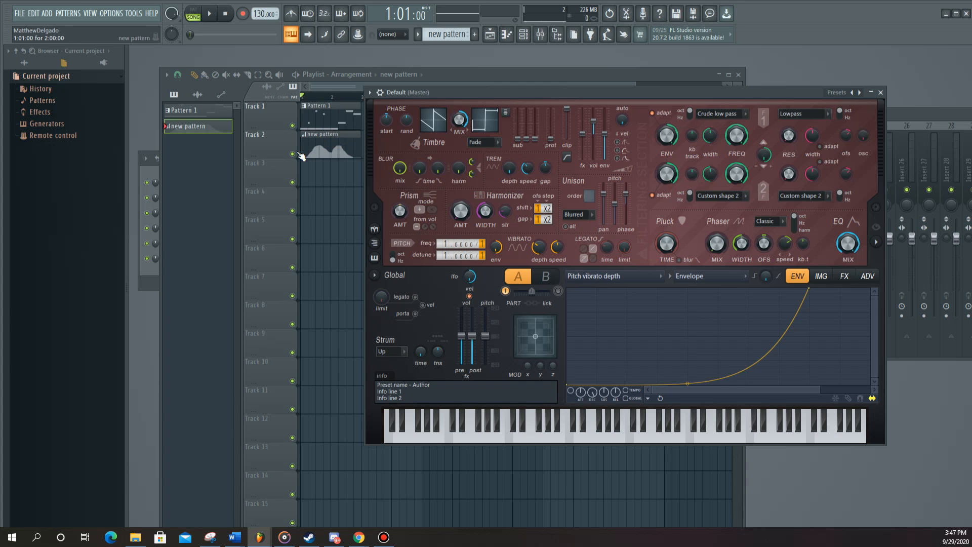
Step: Delete the "new pattern" clip from Track 2, moving Harmor aside and back to the front
left_click_drag(490, 93, 522, 92)
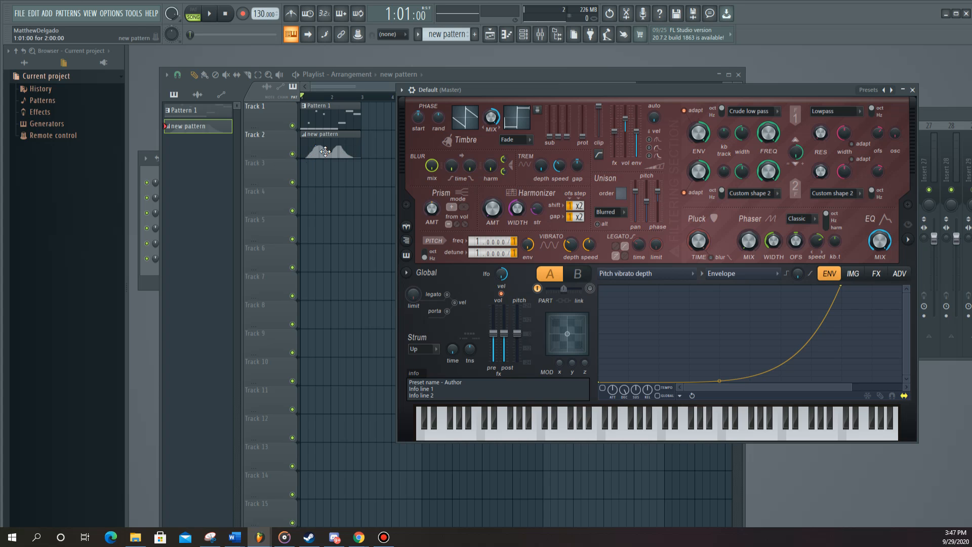
right_click(342, 148)
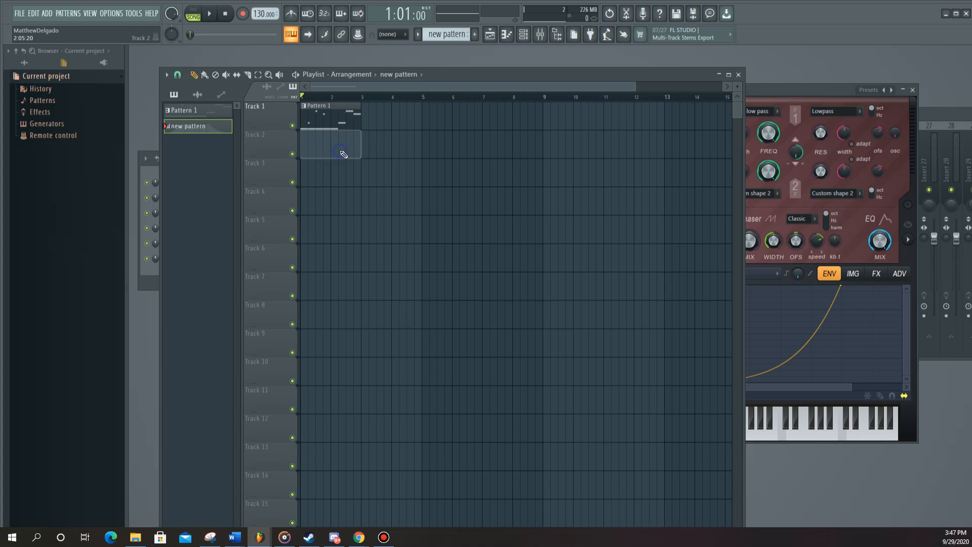
left_click_drag(767, 89, 794, 86)
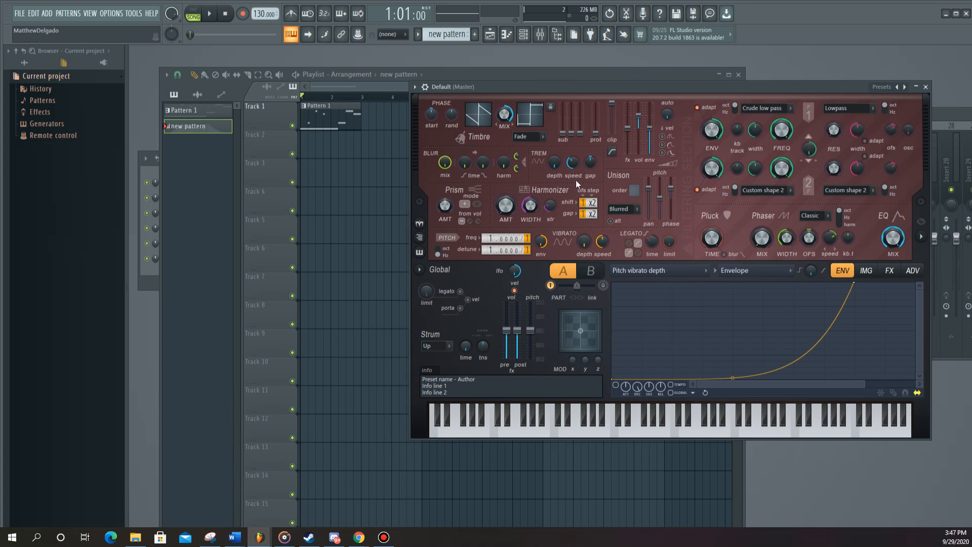
Step: Create an automation clip for Harmor's pitch vibrato depth
right_click(601, 242)
left_click(585, 242)
right_click(585, 243)
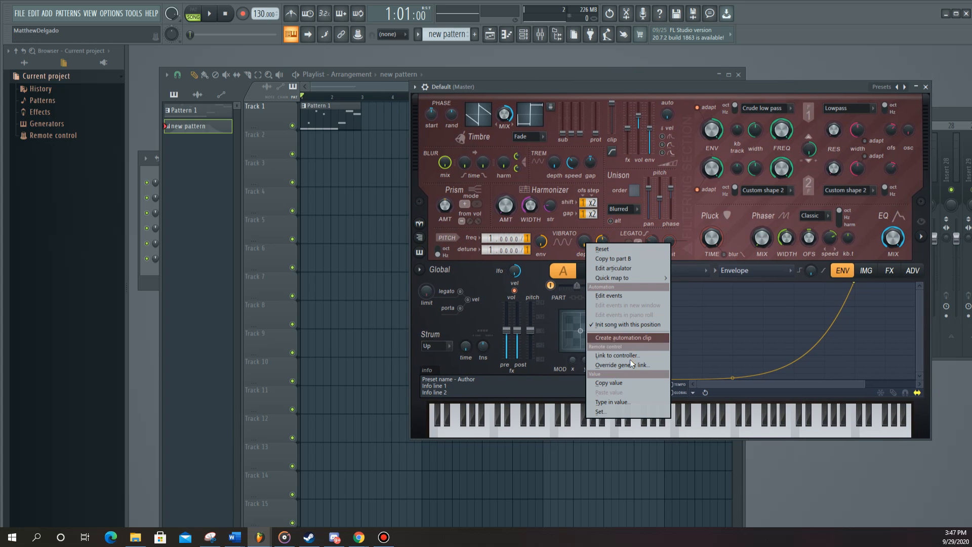
left_click(633, 338)
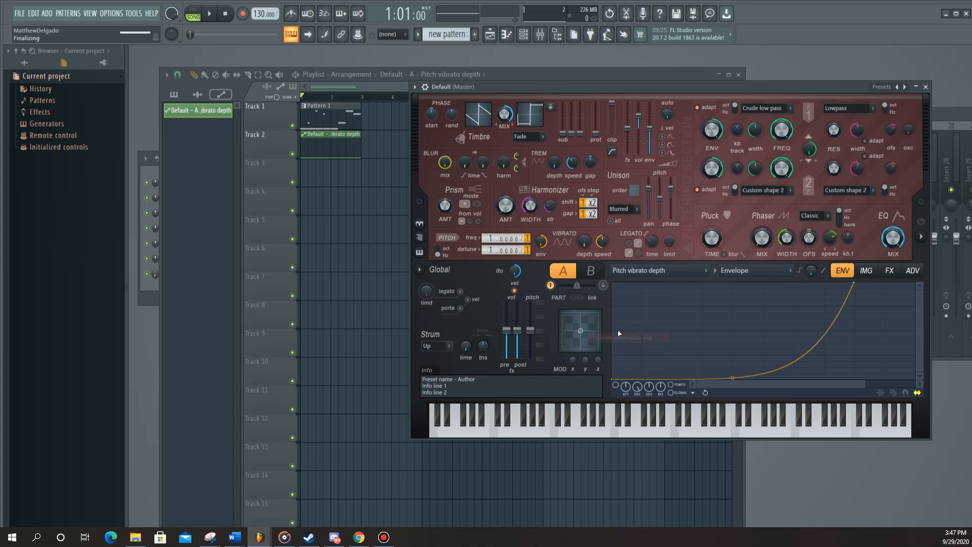
Step: Add a peak at bar 2 in the vibrato depth automation clip, bend its rising curve, and play the song
left_click(364, 89)
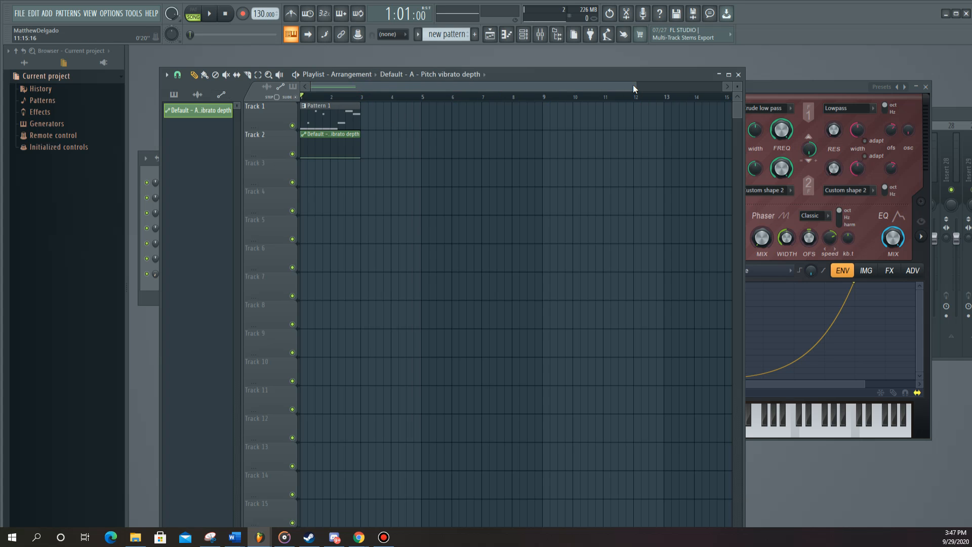
left_click_drag(632, 84, 453, 85)
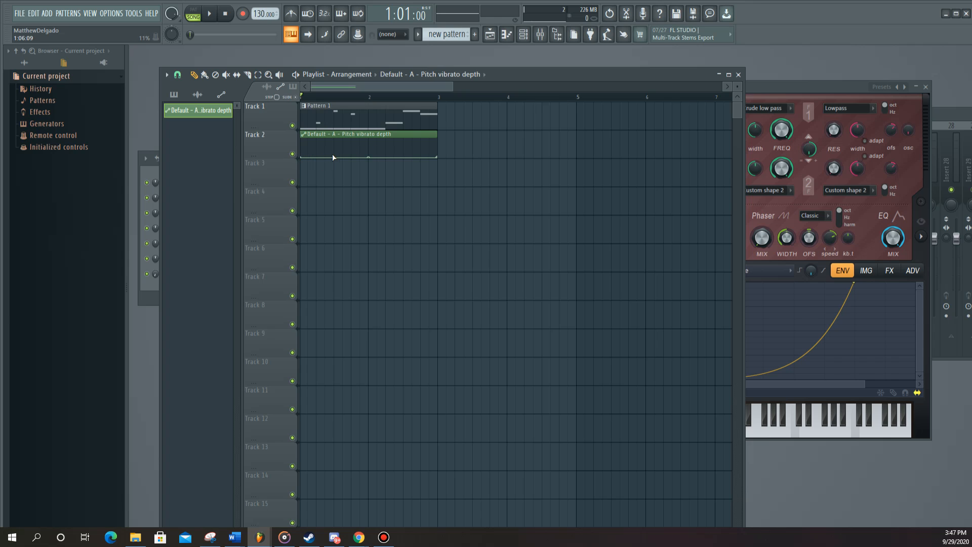
left_click(363, 147)
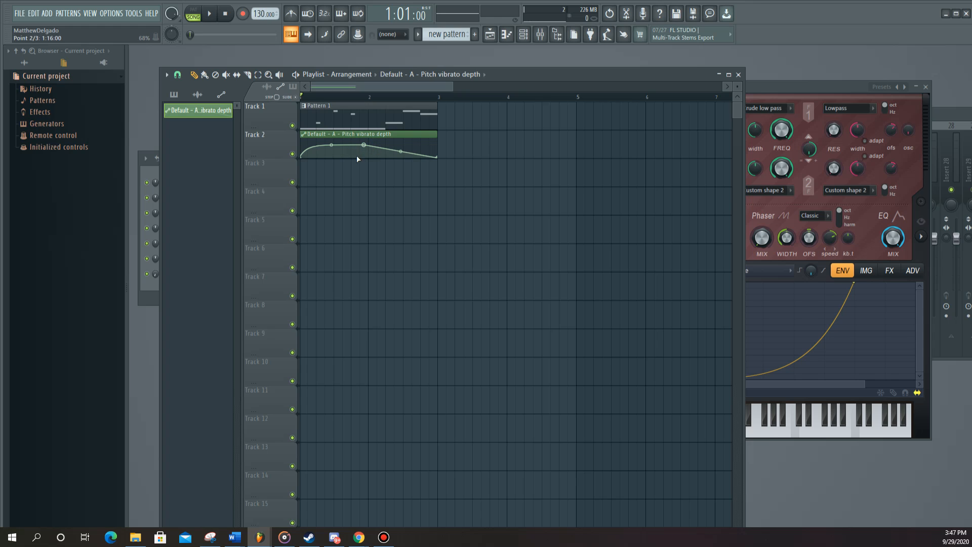
left_click_drag(363, 146, 370, 138)
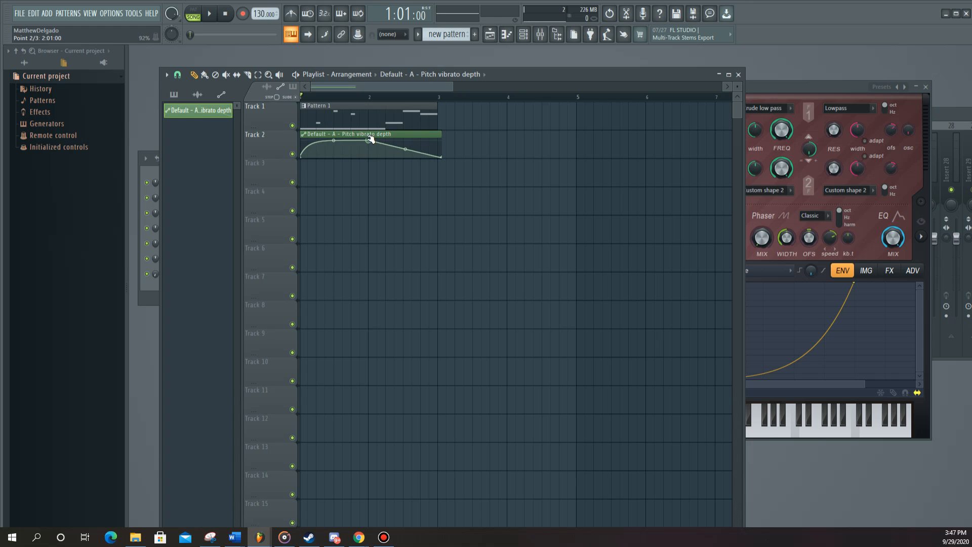
left_click_drag(334, 140, 300, 161)
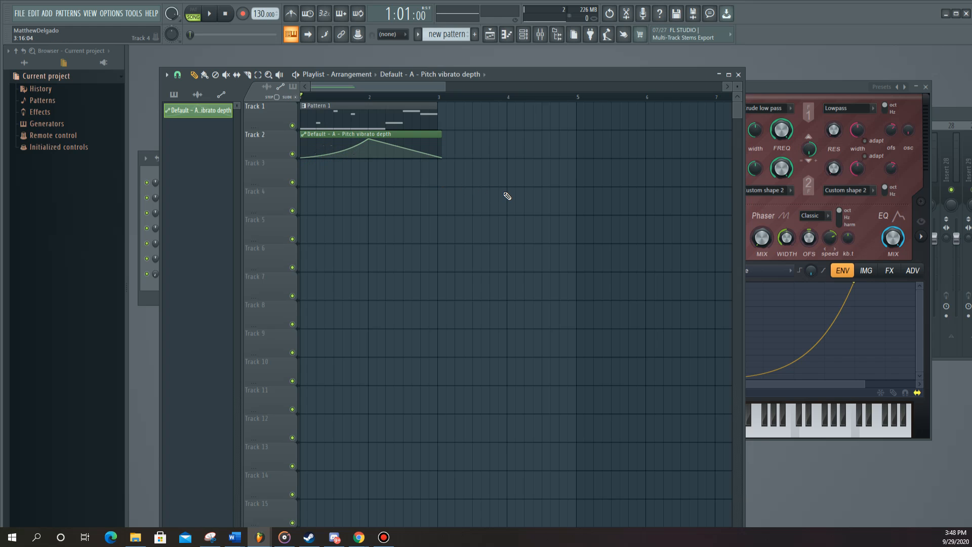
key("space")
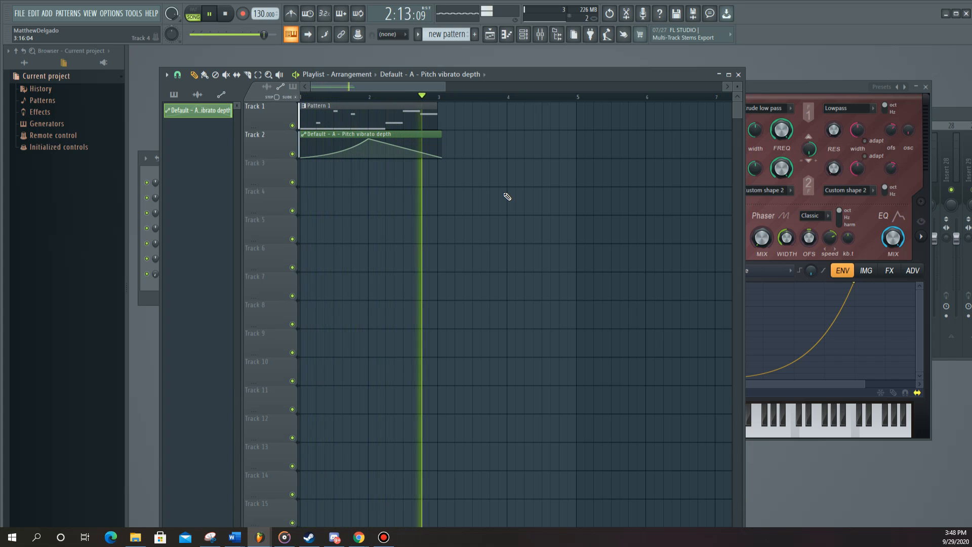
key("space")
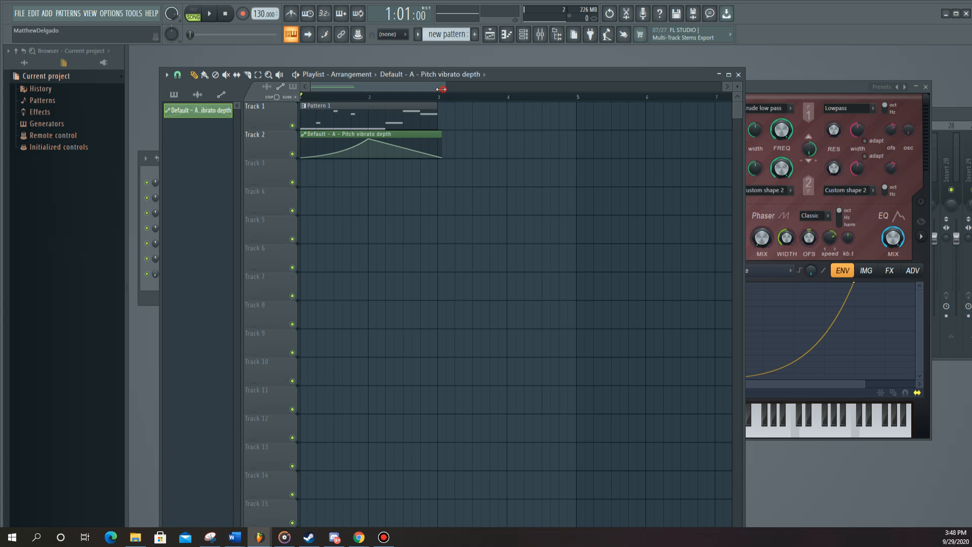
Step: Reshape the vibrato automation into two curved ramps after bar 2 and trim the clip to end at 2:09
left_click_drag(444, 87, 362, 87)
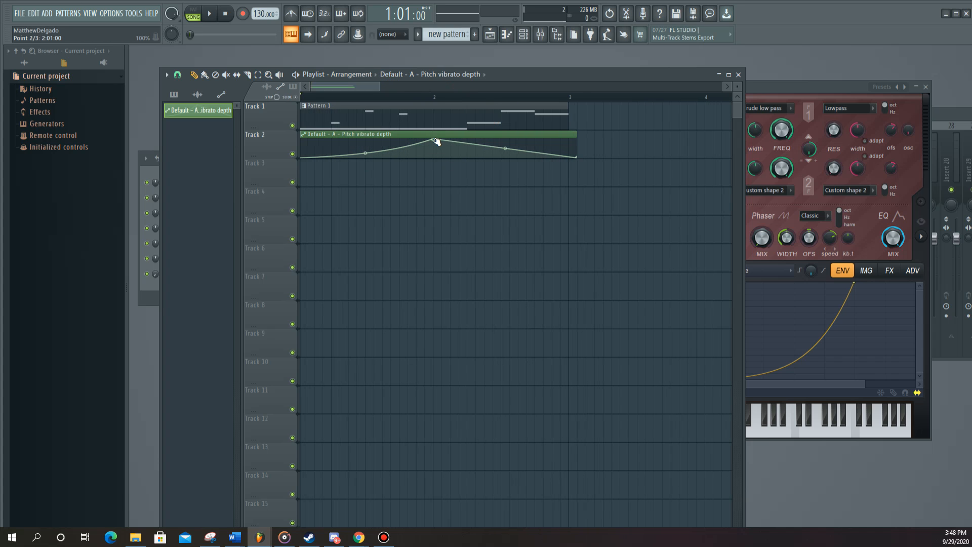
left_click_drag(433, 140, 503, 148)
right_click(466, 146)
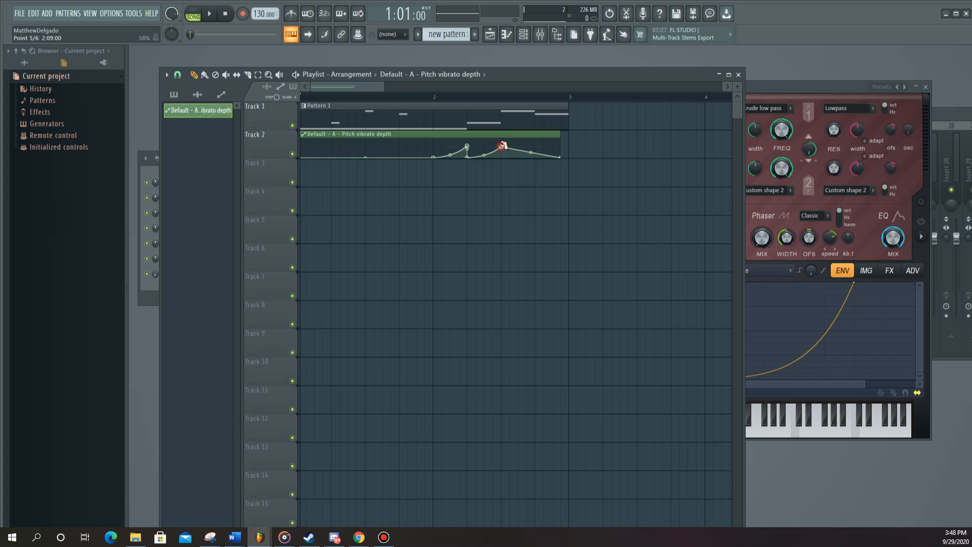
left_click_drag(562, 136, 502, 135)
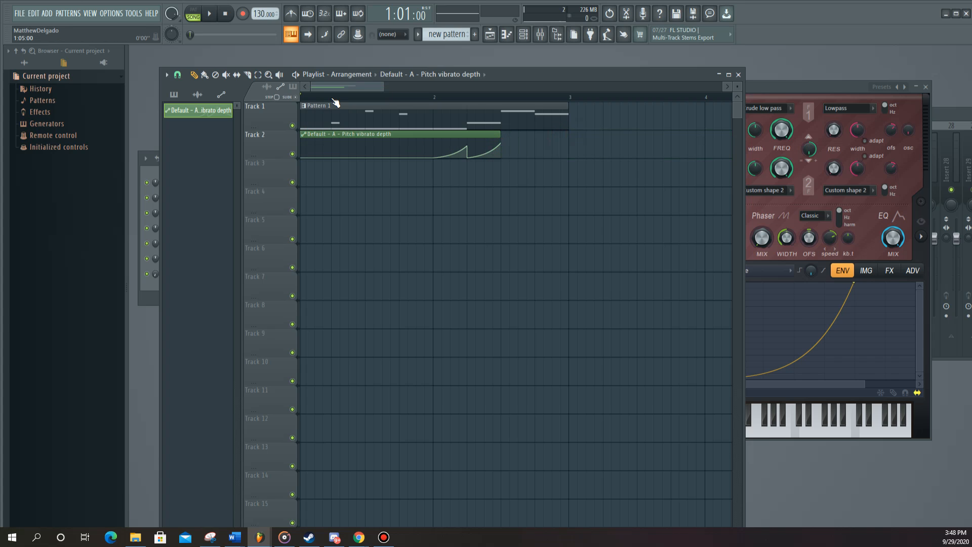
Step: Slice the vibrato depth clip at bar 2 and delete the section before the cut
left_click(247, 75)
left_click_drag(438, 138, 439, 187)
left_click(197, 76)
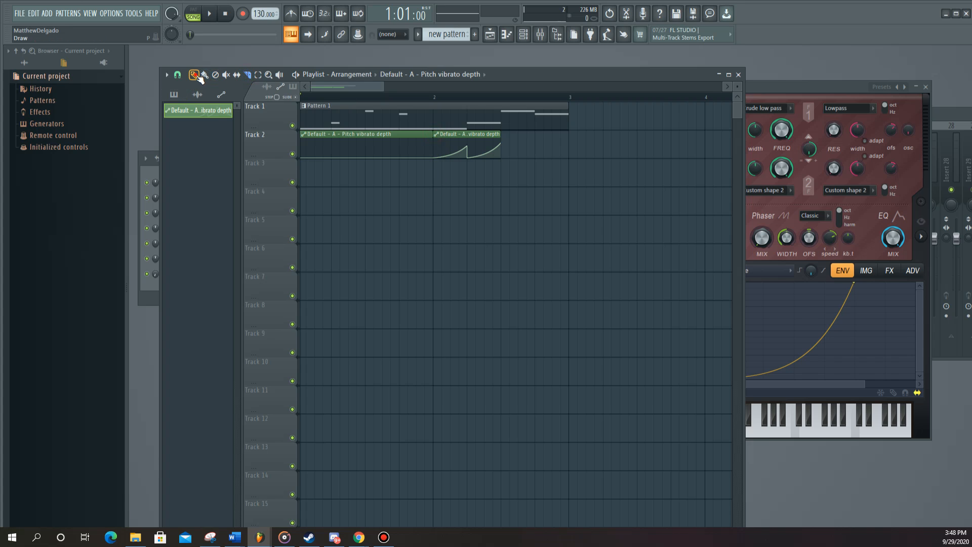
right_click(330, 136)
Step: Copy the remaining two-ramp vibrato clip to 2:09 on Track 2 and play the song from bar 2
left_click_drag(495, 134, 559, 133)
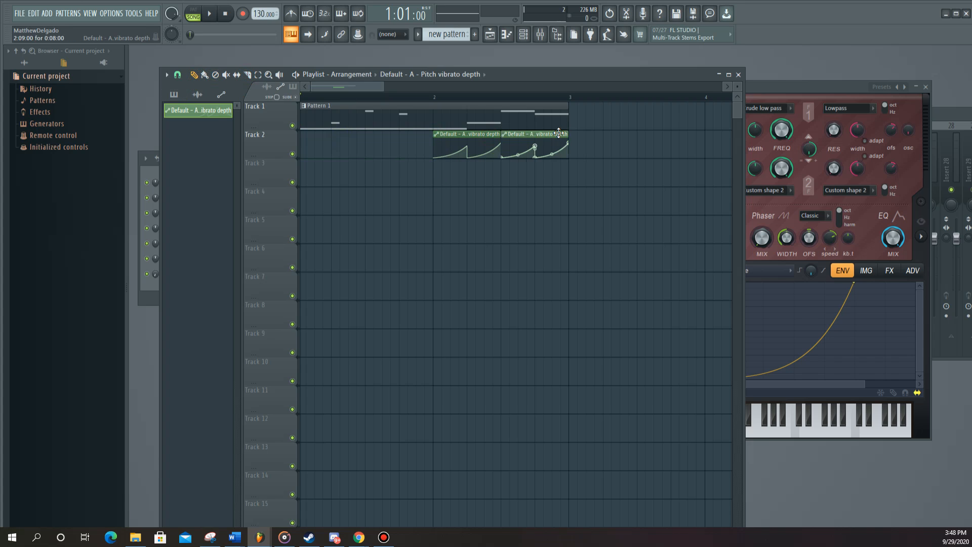
left_click(586, 211)
right_click(618, 196)
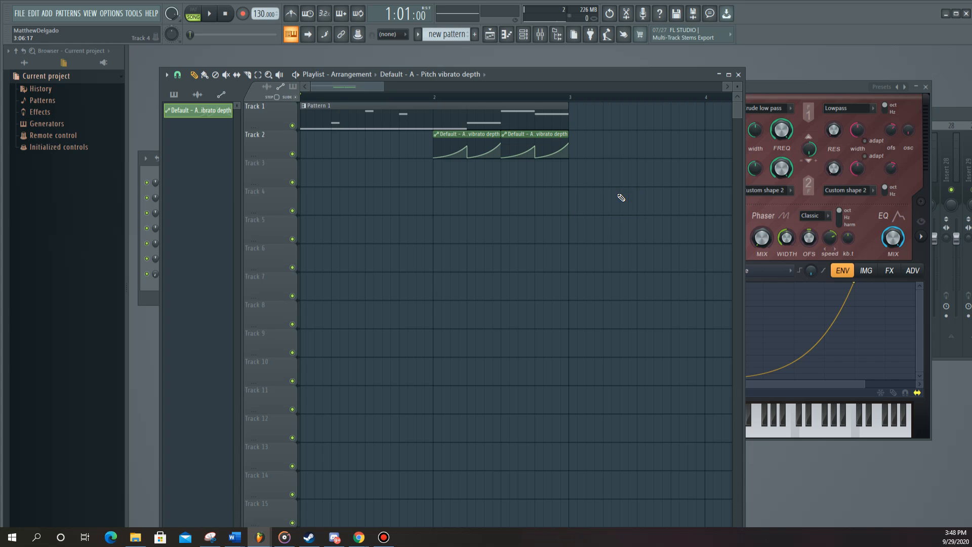
left_click(433, 96)
key("space")
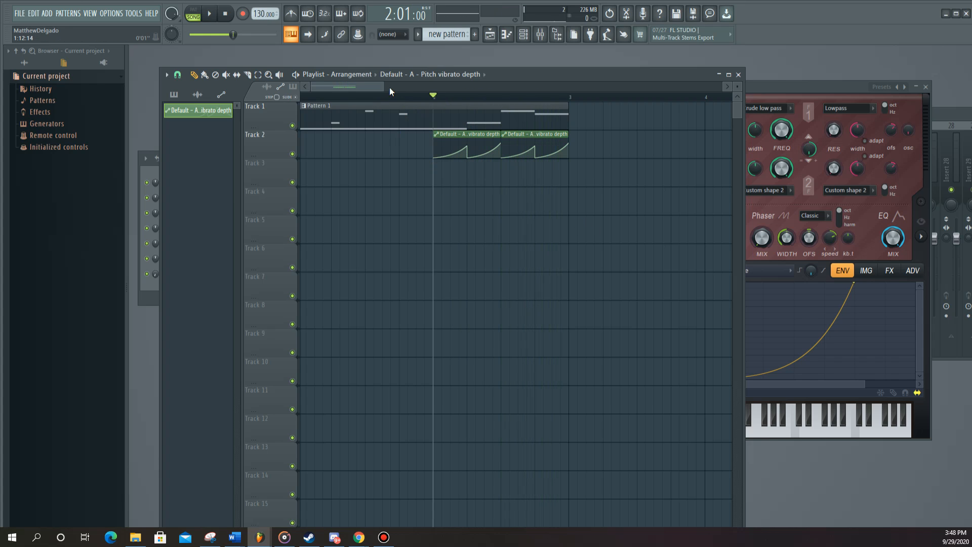
Step: Move the Playlist and Harmor windows apart so that the automation clips and the synth can both be seen
left_click_drag(384, 87, 482, 84)
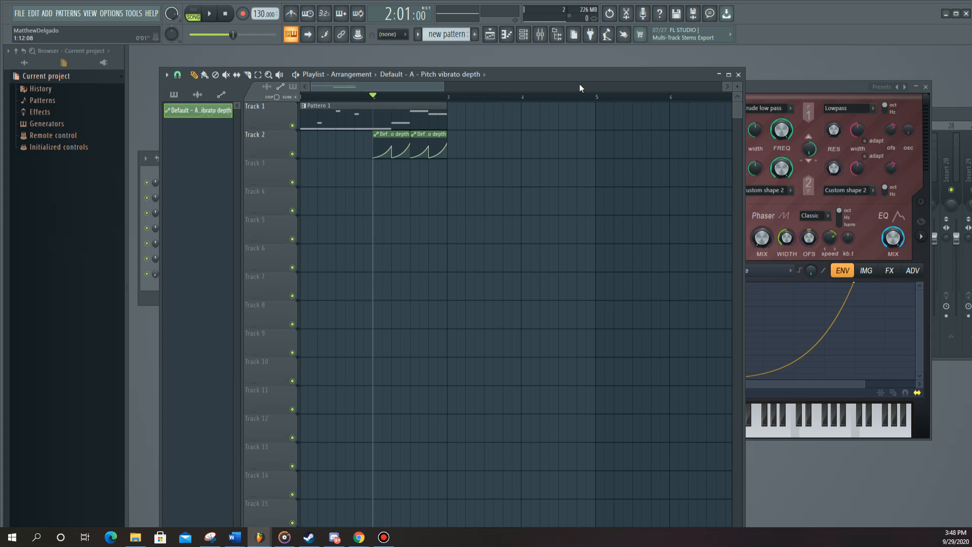
left_click_drag(602, 69, 579, 70)
left_click(757, 90)
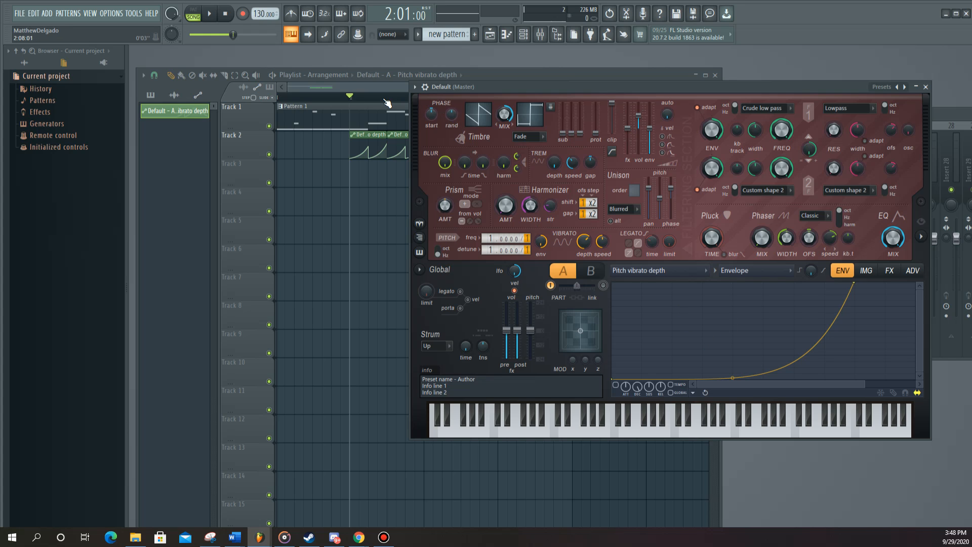
left_click_drag(553, 90, 651, 122)
Step: Raise the first ramp's peak and lower the end point of the second ramp in the vibrato depth automation clip
mouse_move(390, 90)
left_mouse_down()
mouse_move(423, 87)
mouse_move(378, 91)
left_mouse_up()
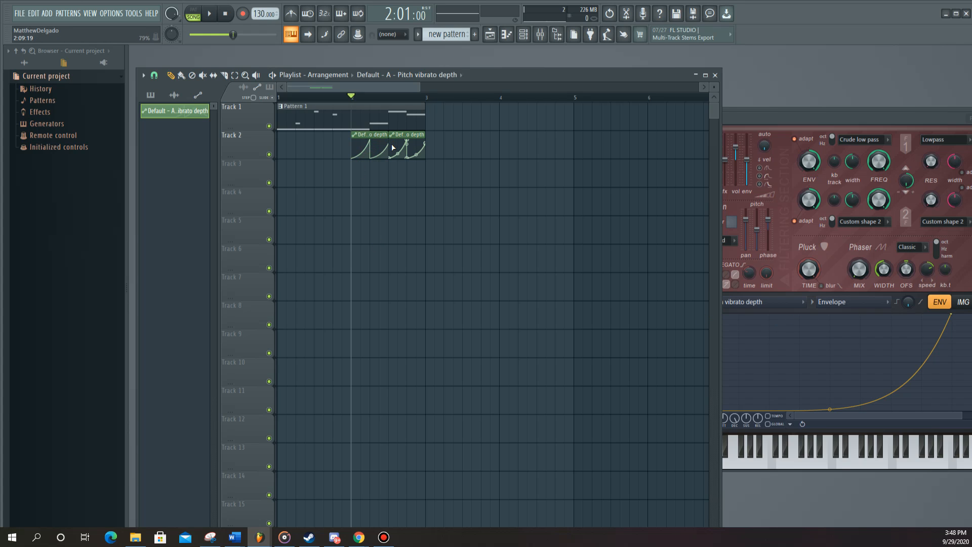
left_click_drag(427, 143, 428, 154)
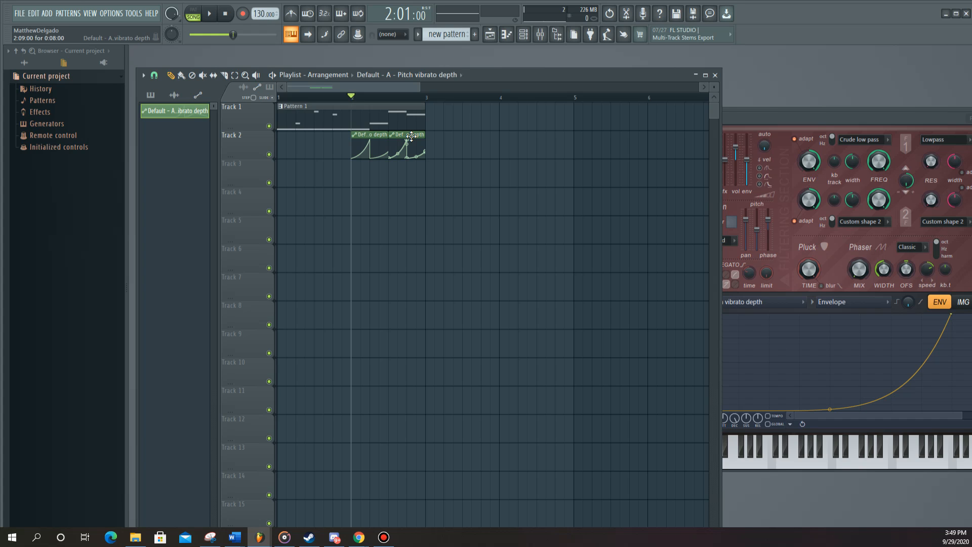
Step: Bring Harmor into full view and create an automation clip for its Filter 1 frequency
left_click_drag(803, 114, 645, 109)
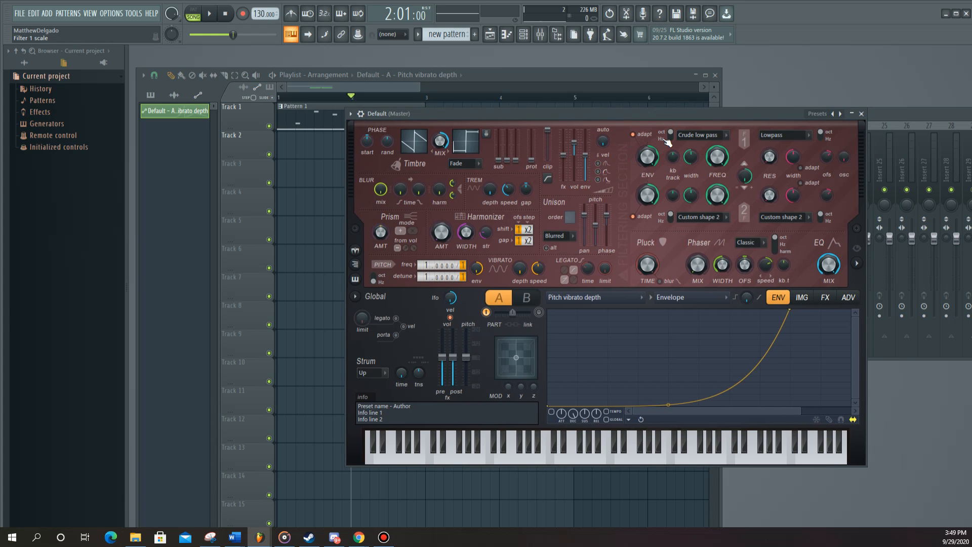
right_click(719, 156)
mouse_move(753, 185)
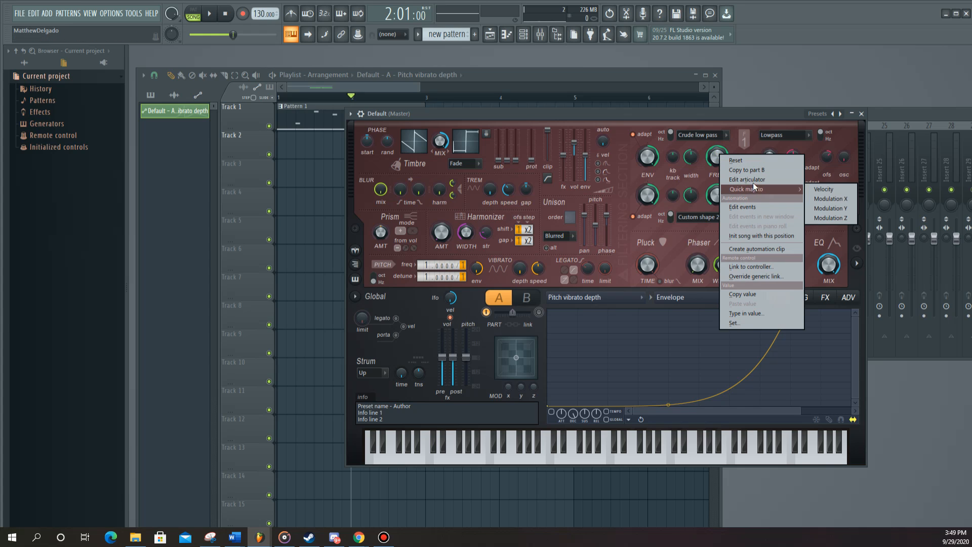
left_click(759, 248)
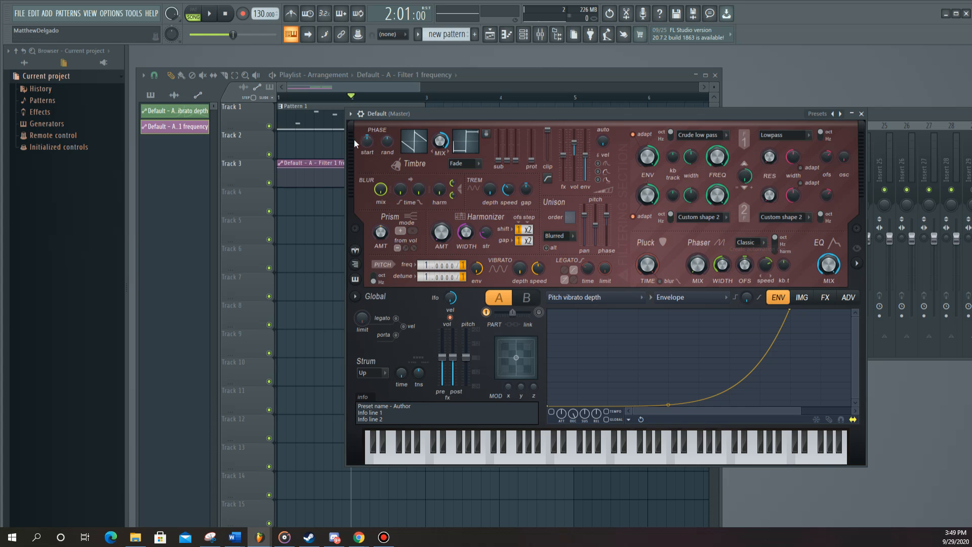
Step: Add a low control point at bar 2 in the Filter 1 frequency clip and lower its end point to the minimum
left_click(326, 182)
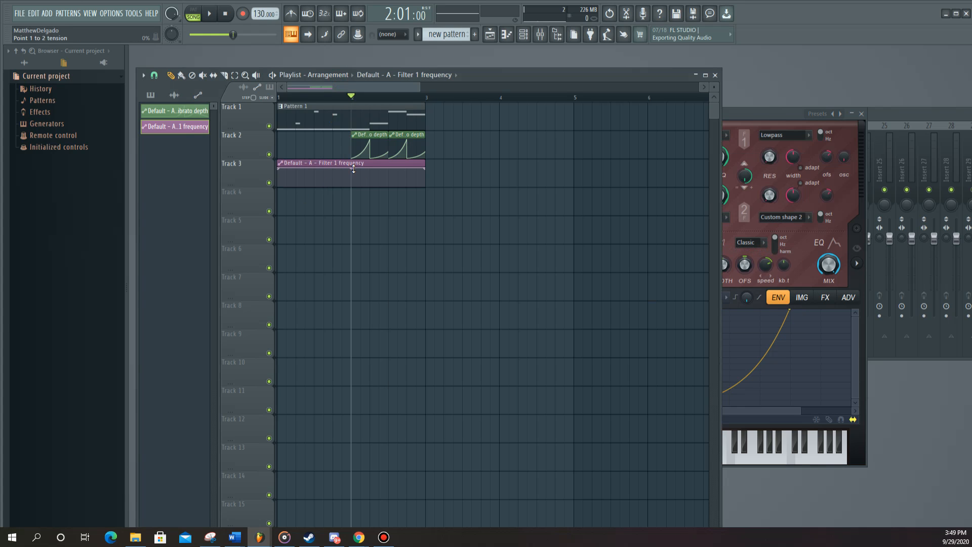
left_click_drag(354, 169, 352, 187)
right_click(350, 167)
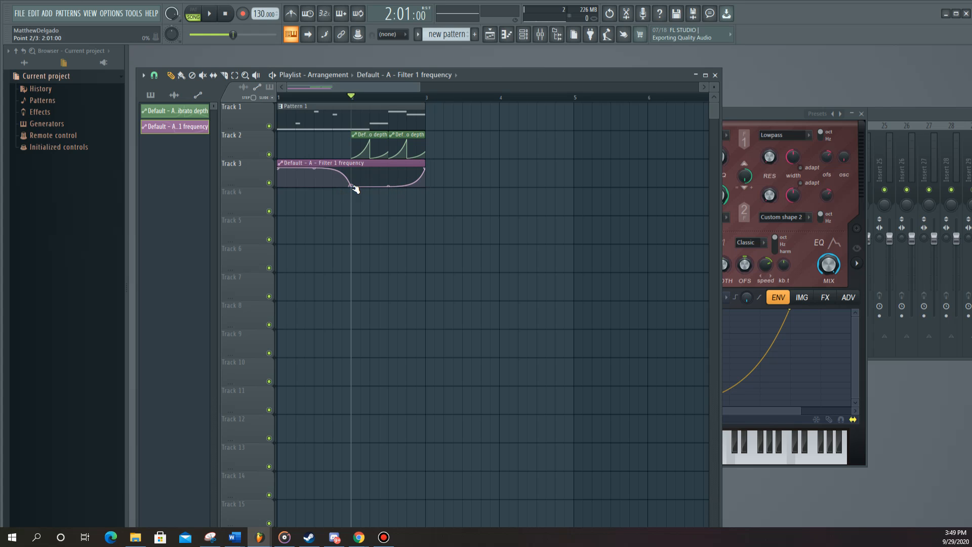
left_click_drag(423, 167, 425, 188)
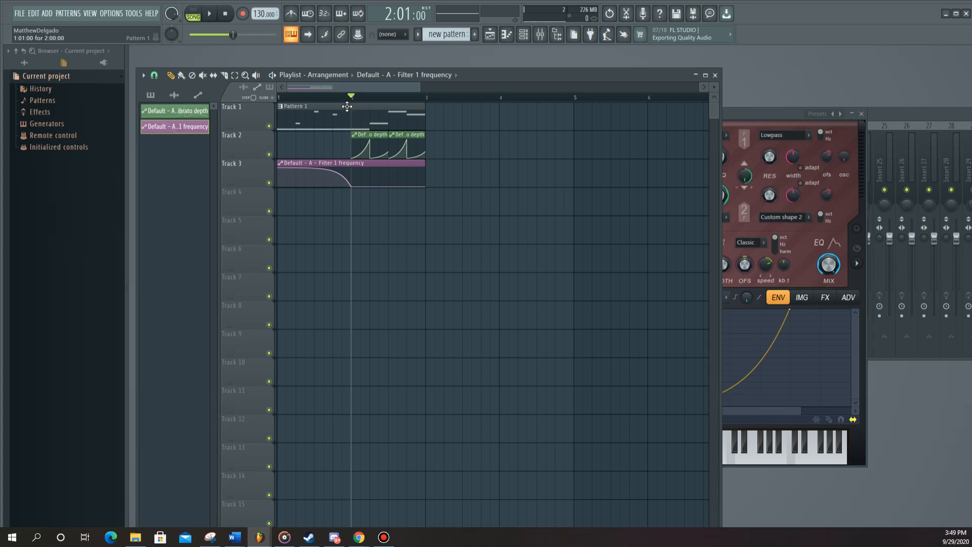
Step: Play the song from 1:09 to hear the filter sweep, and stop playback
left_click(315, 97)
key("space")
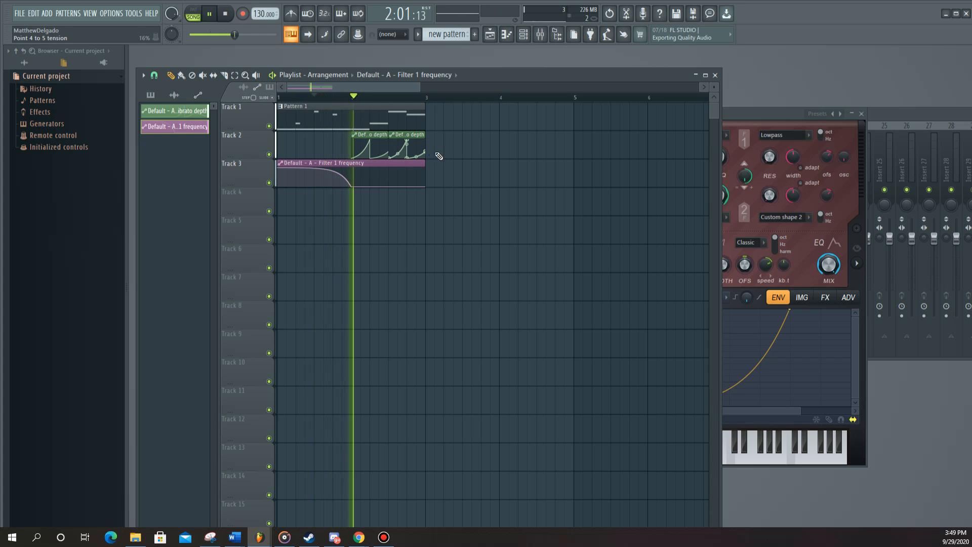
key("space")
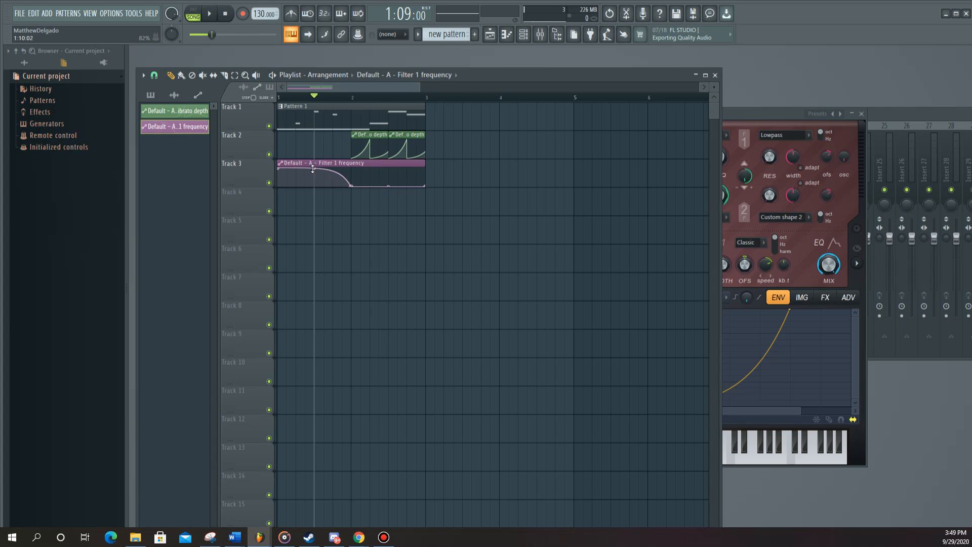
Step: Lower the Filter 1 frequency clip's start point, raise its bar 2 point to the top, and audition the song from near the start
left_click_drag(312, 168, 278, 183)
left_click_drag(352, 186, 351, 165)
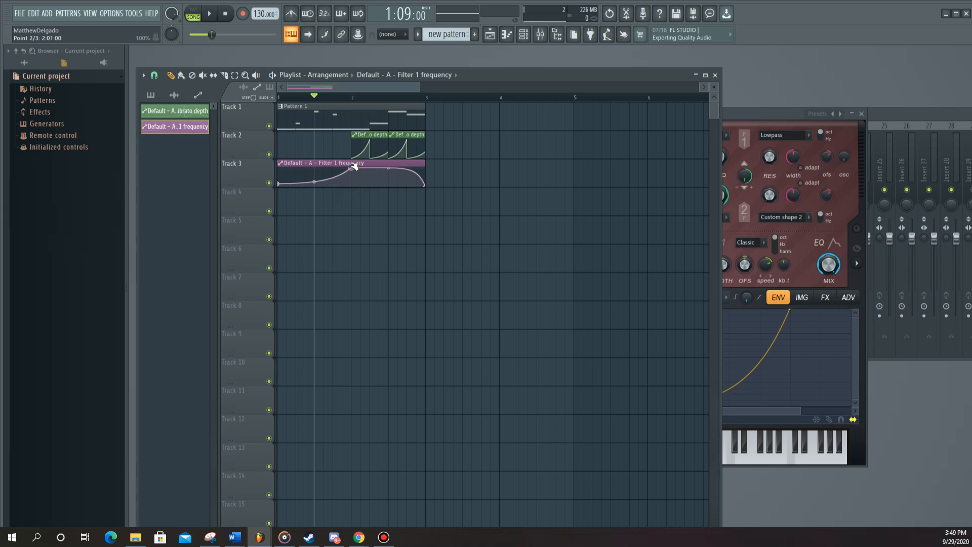
key("space")
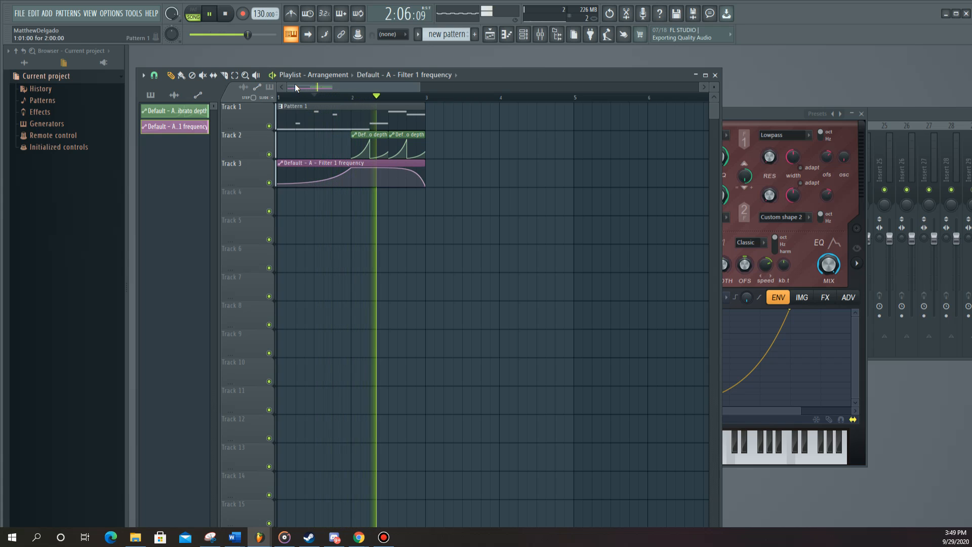
left_click(294, 97)
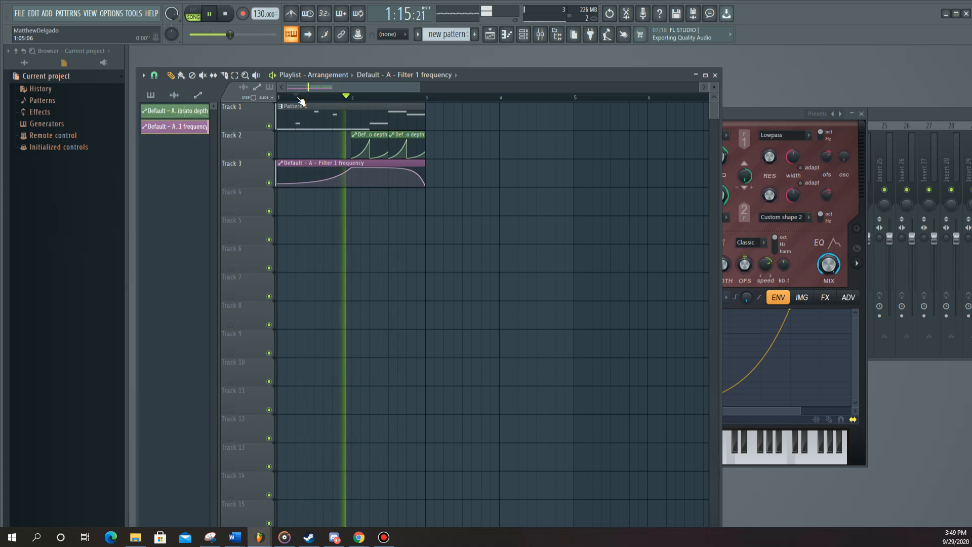
left_click(280, 99)
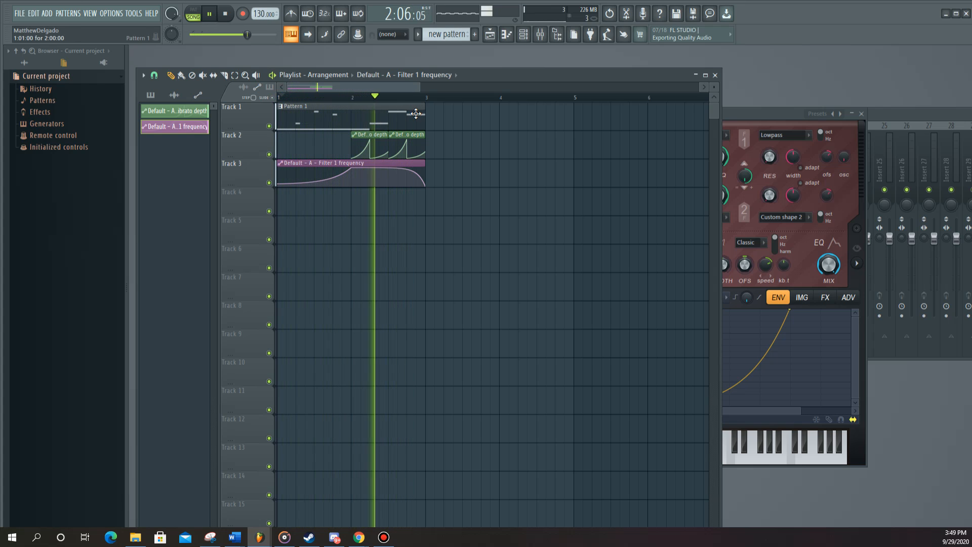
key("space")
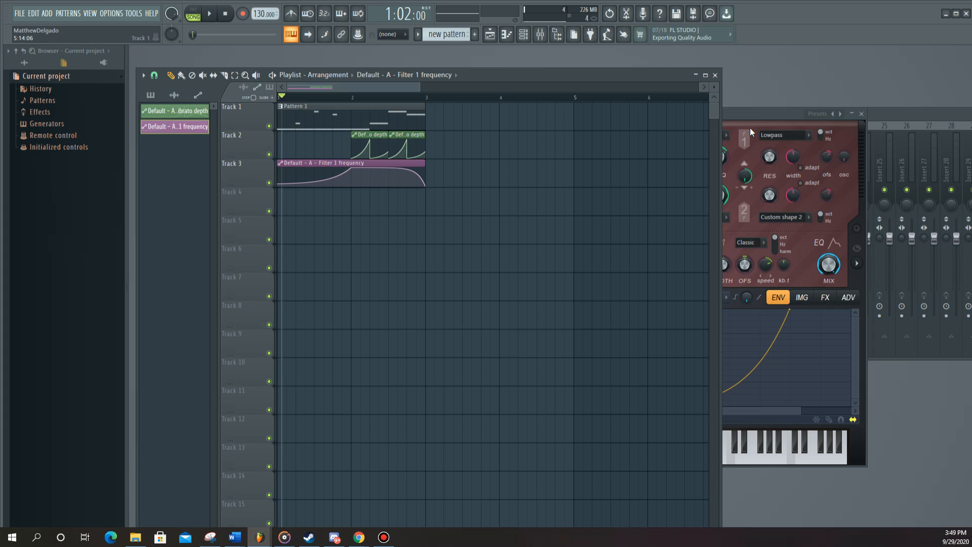
Step: Bring the Playlist forward with Pattern 1 selected, and open the channel rack over it
left_click_drag(754, 109, 653, 154)
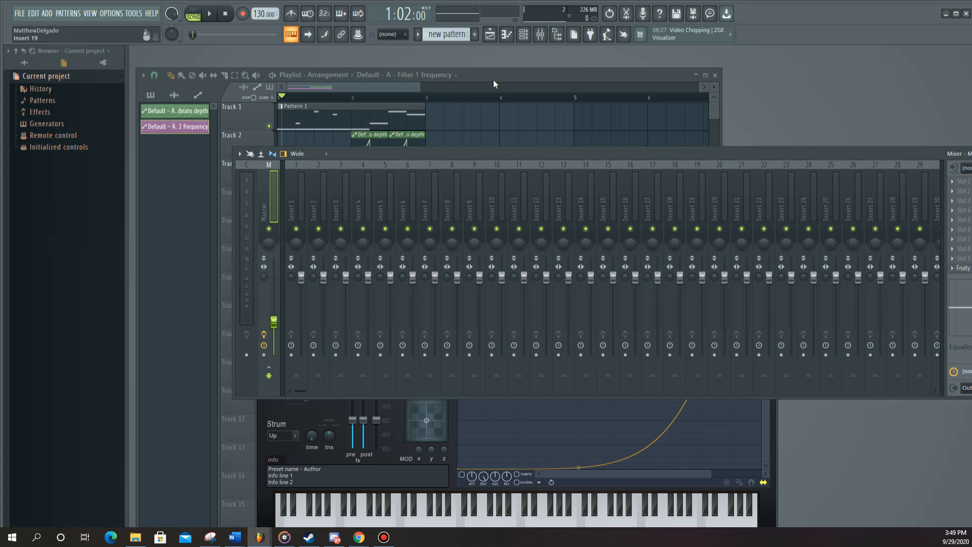
left_click(310, 119)
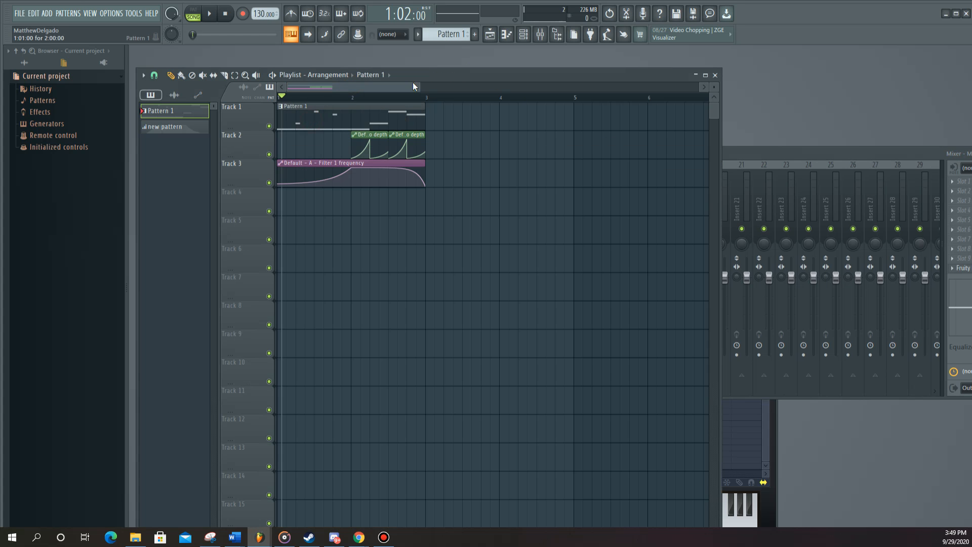
left_click(506, 37)
left_click(506, 36)
left_click(524, 34)
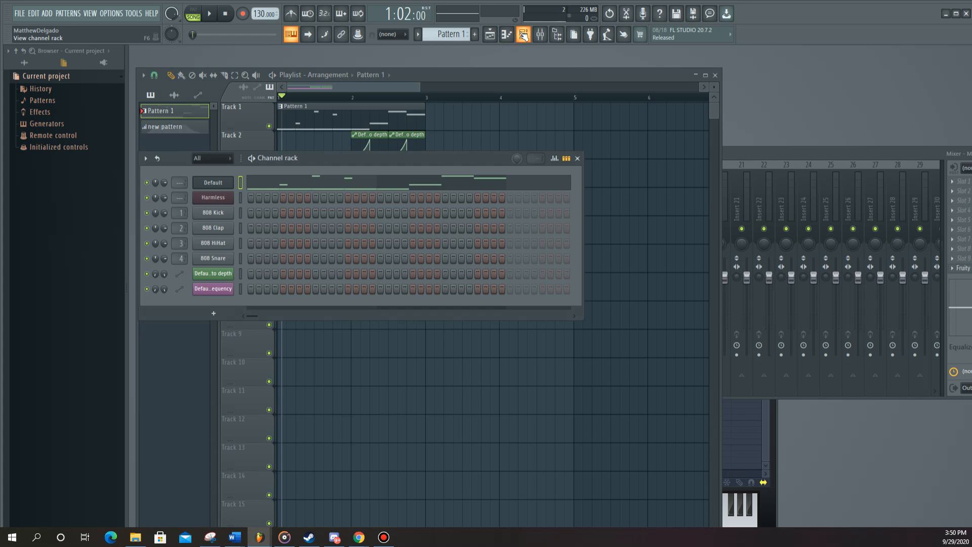
left_click_drag(434, 162, 586, 117)
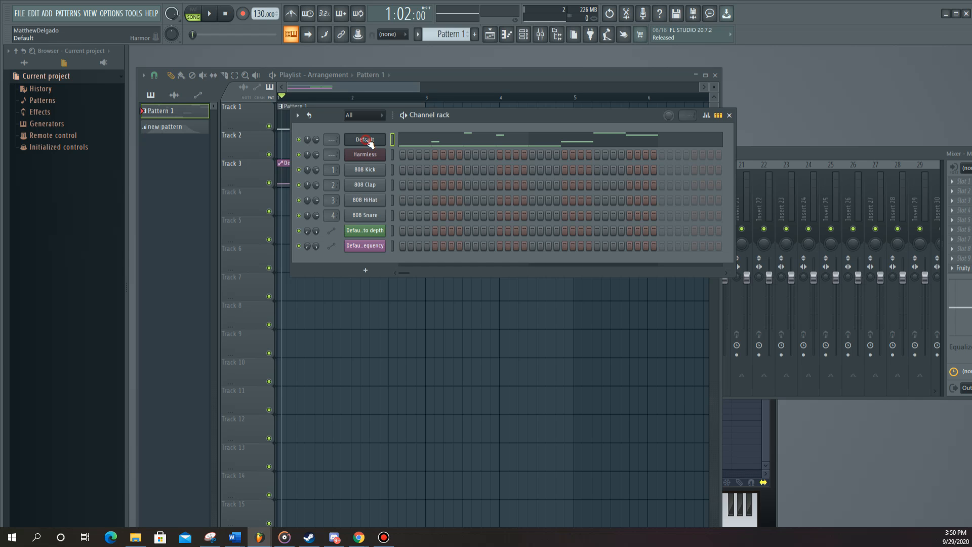
Step: Open the Default Harmor channel and route it to a free mixer track
left_click(370, 143)
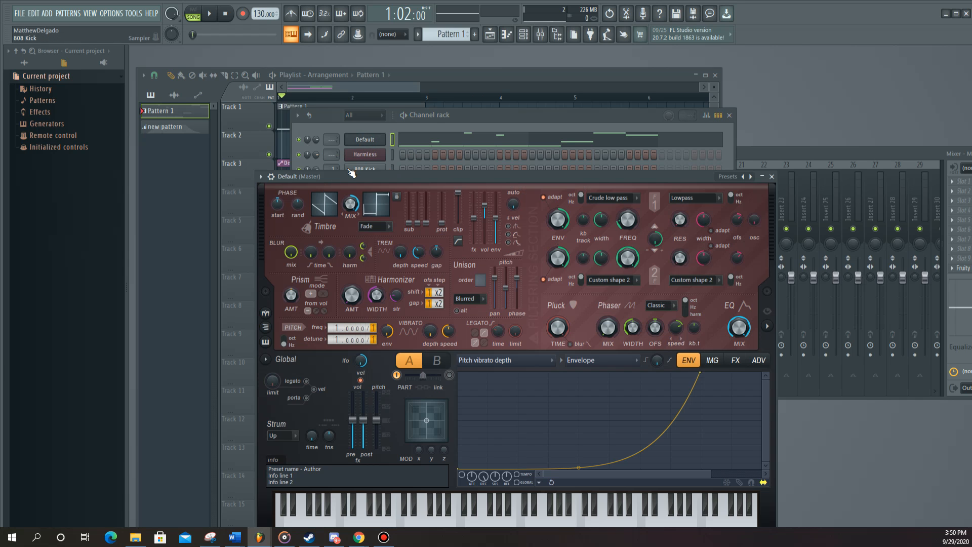
left_click_drag(352, 174, 436, 116)
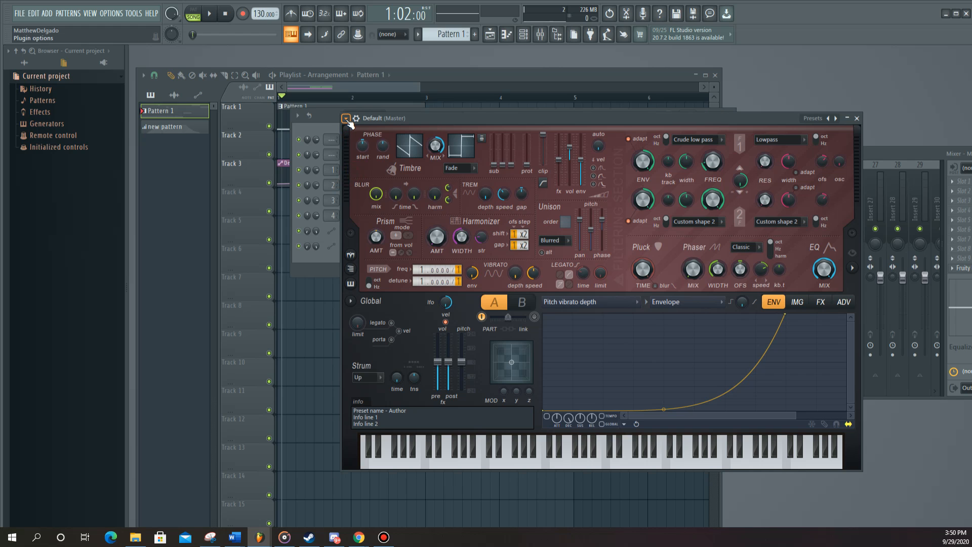
left_click(346, 119)
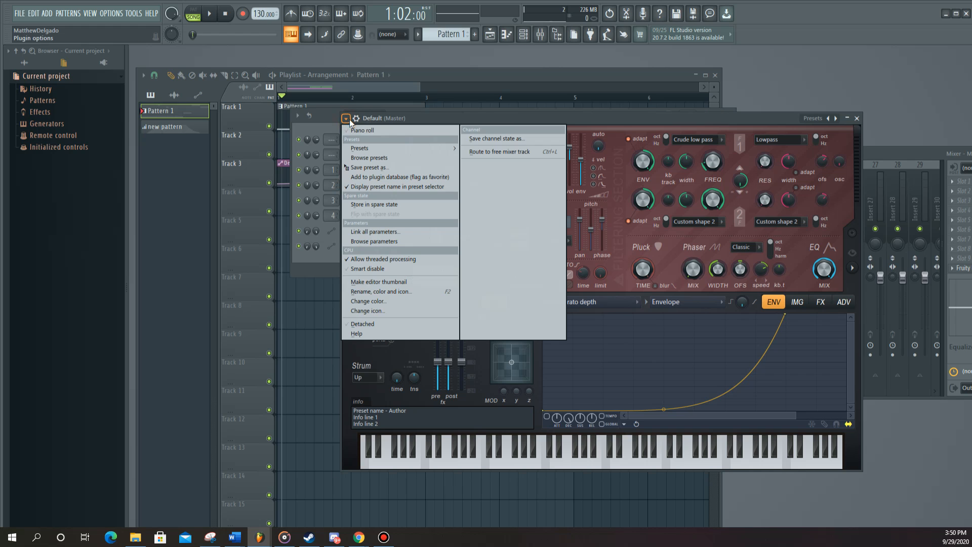
left_click(505, 153)
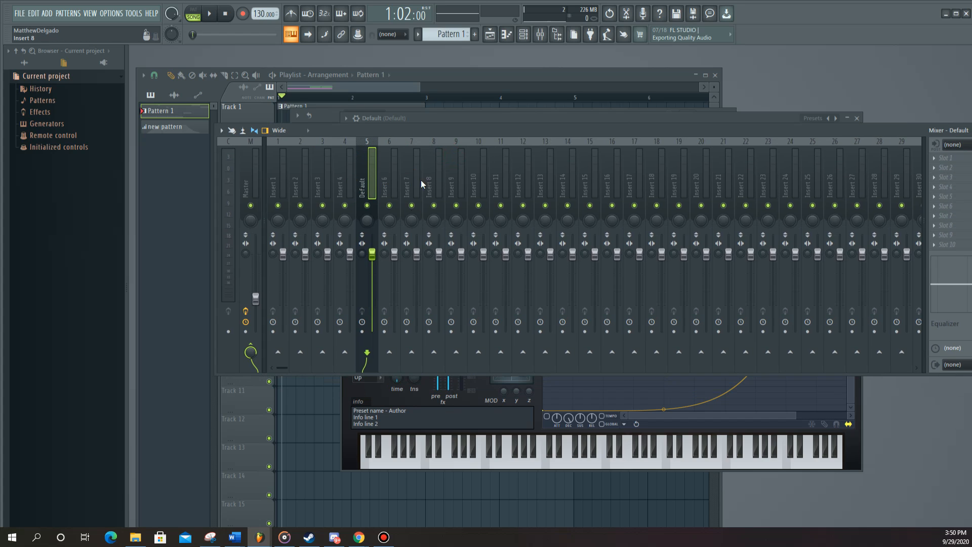
Step: Move the Mixer window so that the Default track and its effect slots are both visible
left_click(549, 39)
left_click(549, 40)
left_click_drag(441, 130, 304, 90)
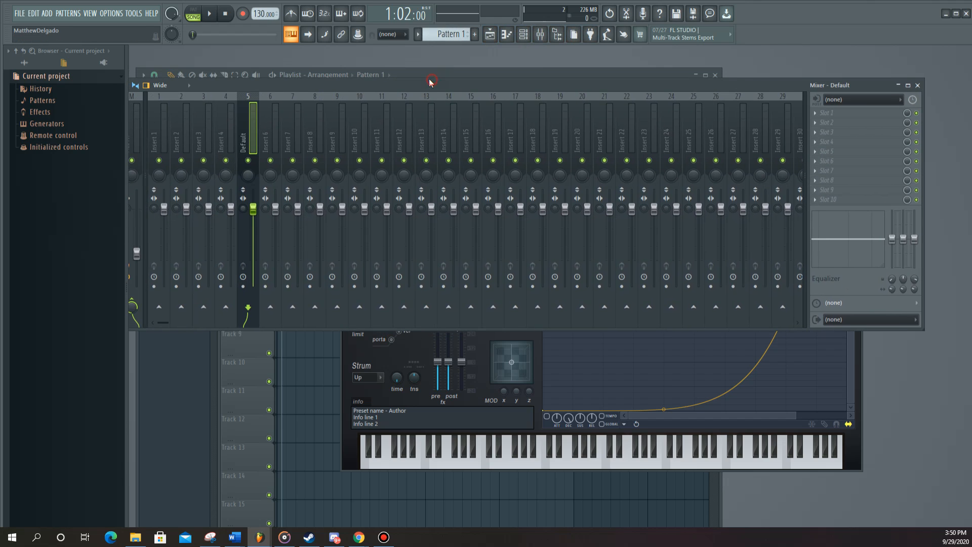
left_click_drag(430, 81, 458, 72)
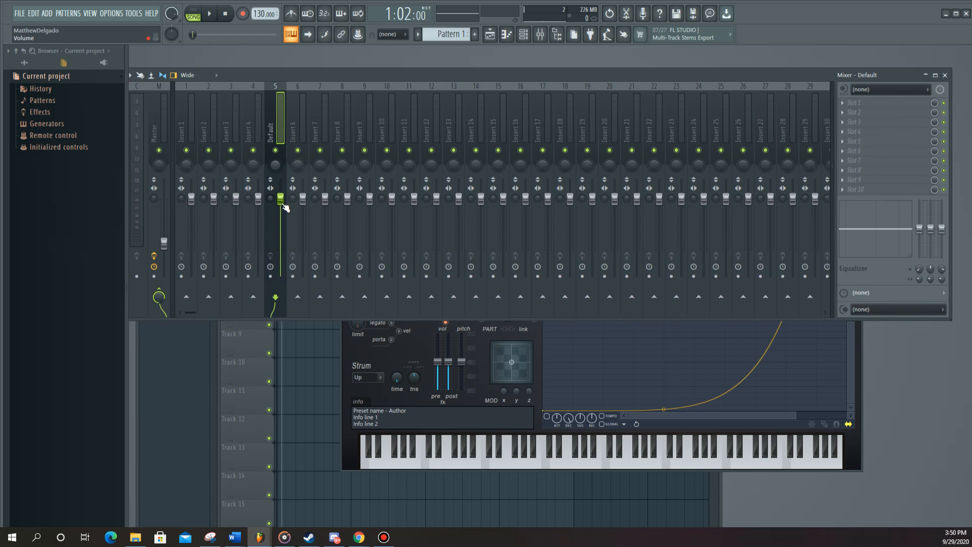
left_click_drag(367, 77, 249, 82)
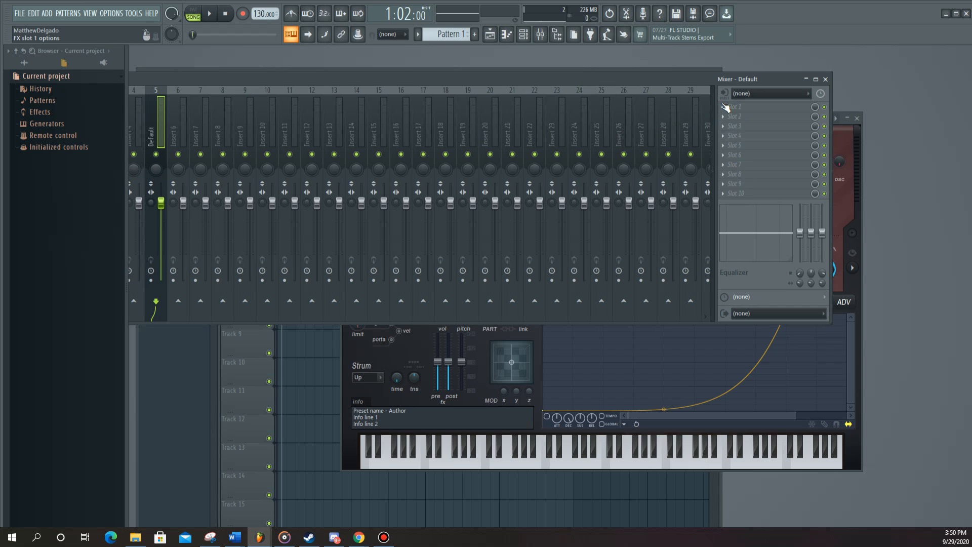
Step: Select the Default track on insert 5 and load Fruity Parametric EQ 2 into effect slot 1
left_click(194, 131)
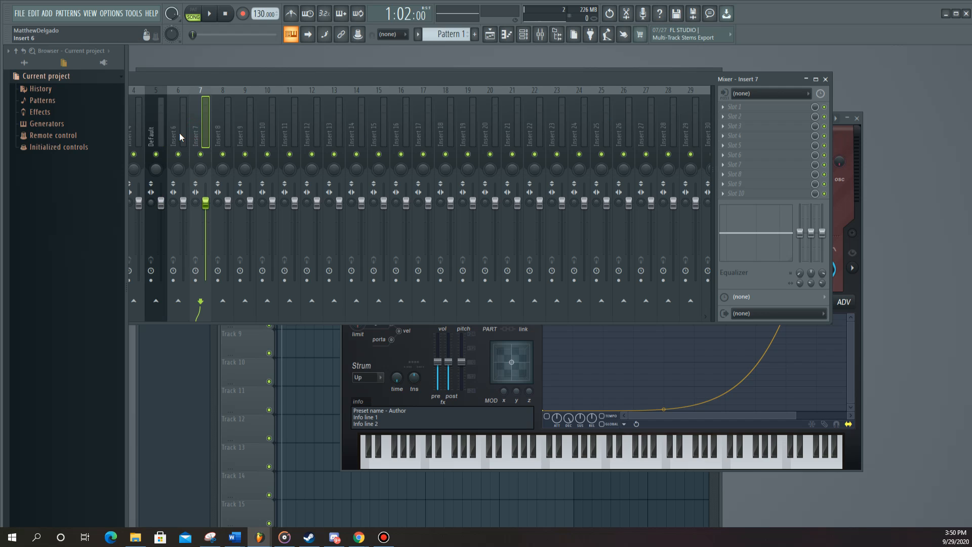
left_click(152, 139)
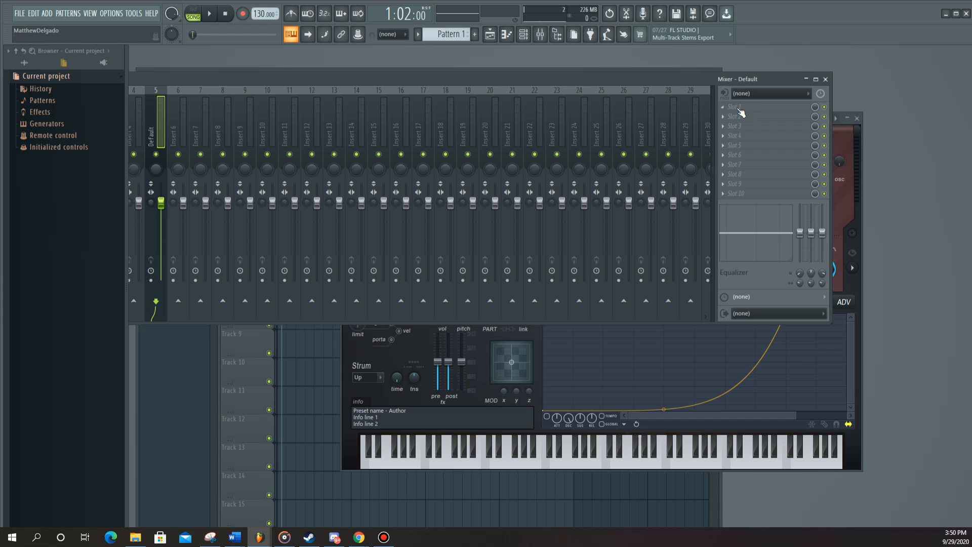
left_click(748, 107)
mouse_move(751, 117)
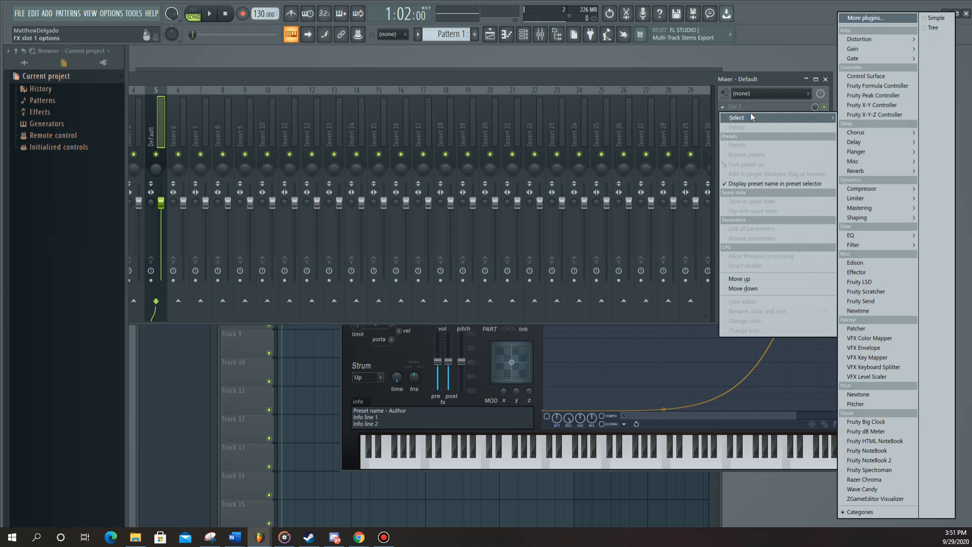
mouse_move(890, 141)
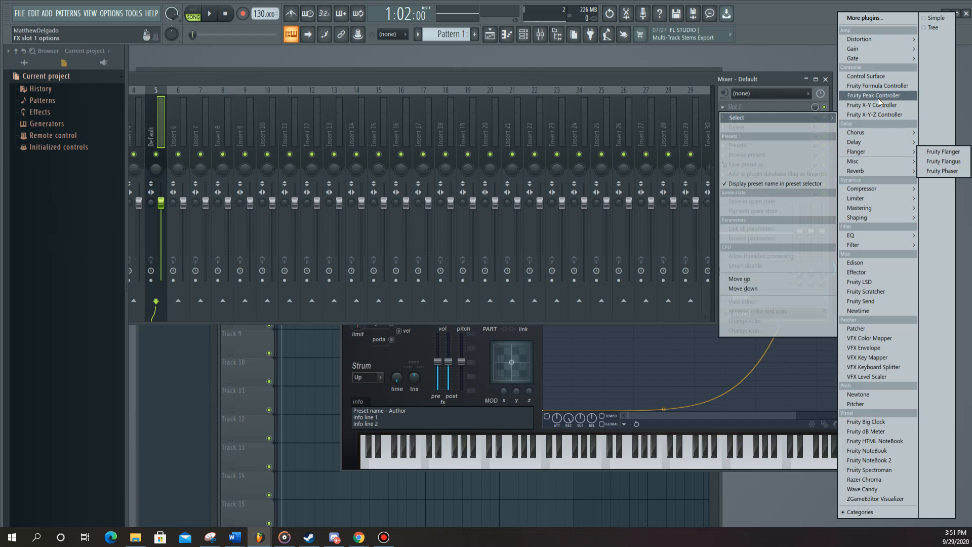
mouse_move(869, 58)
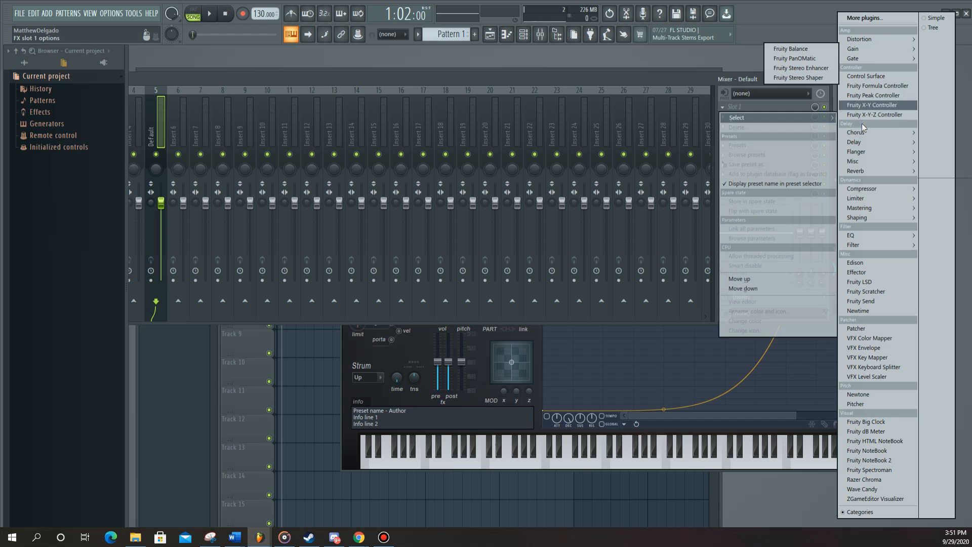
mouse_move(875, 241)
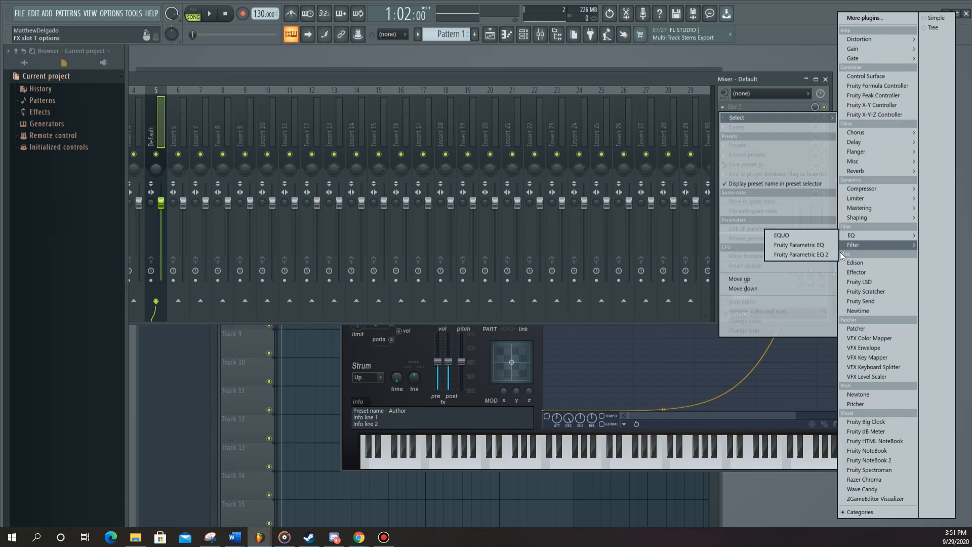
left_click(826, 254)
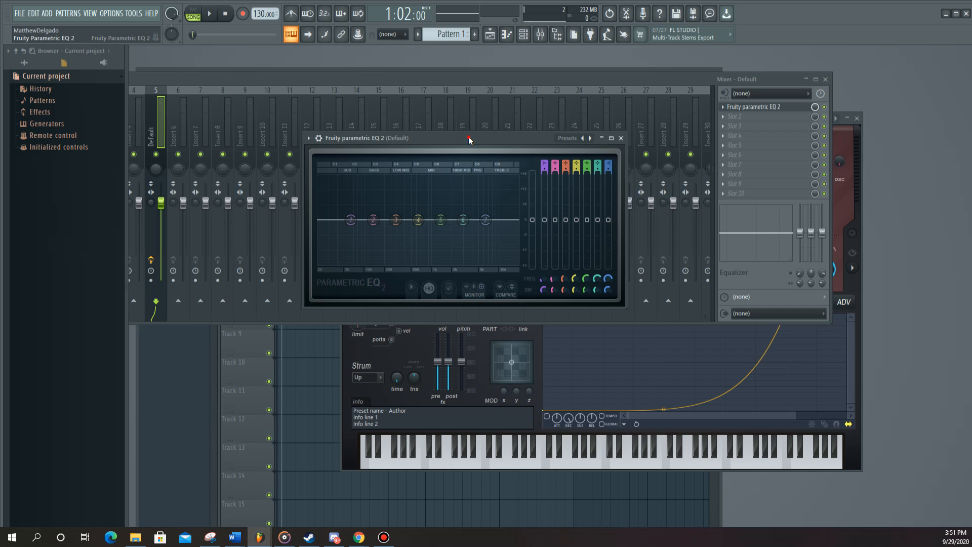
Step: Boost high-shelf band 7 in the Parametric EQ 2 and play a few notes to hear it
left_click_drag(478, 138, 497, 135)
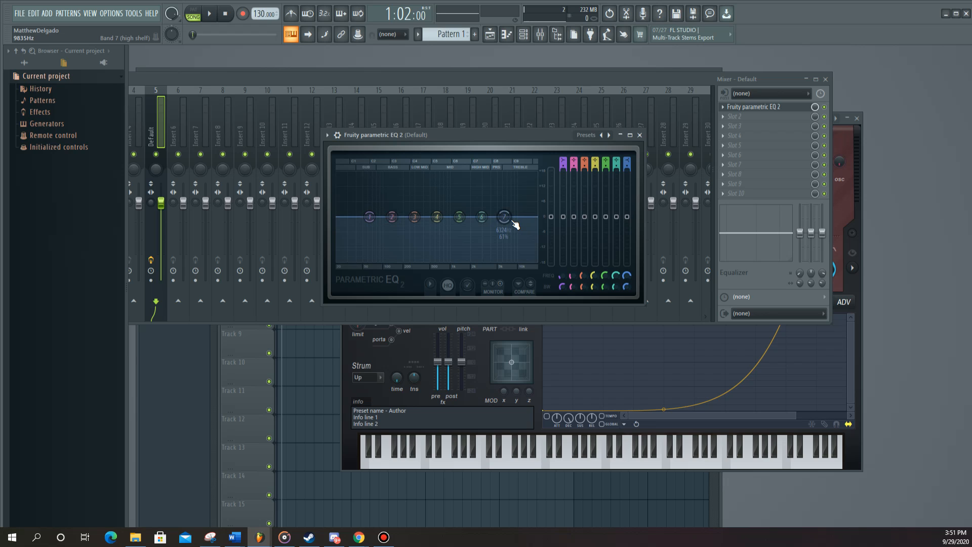
left_click_drag(510, 223, 519, 187)
key("z")
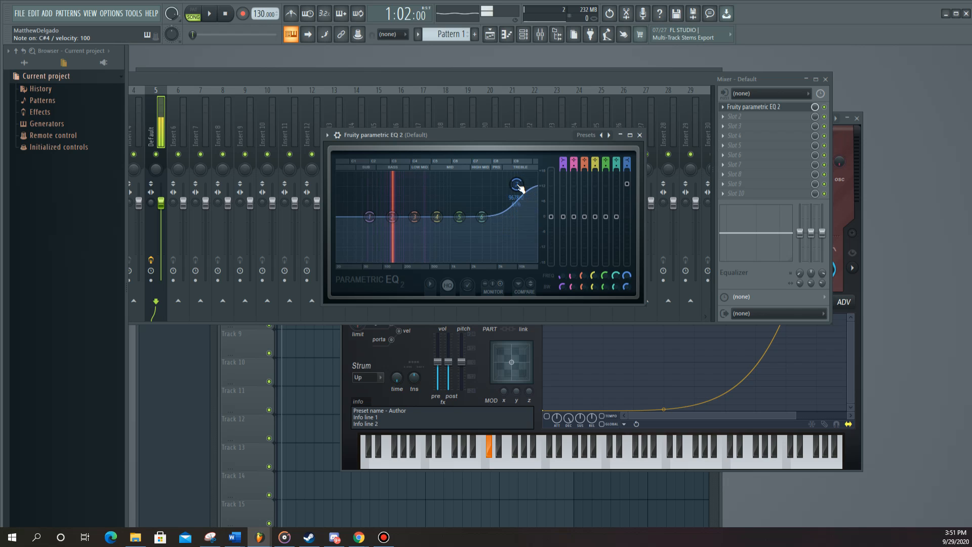
key("r")
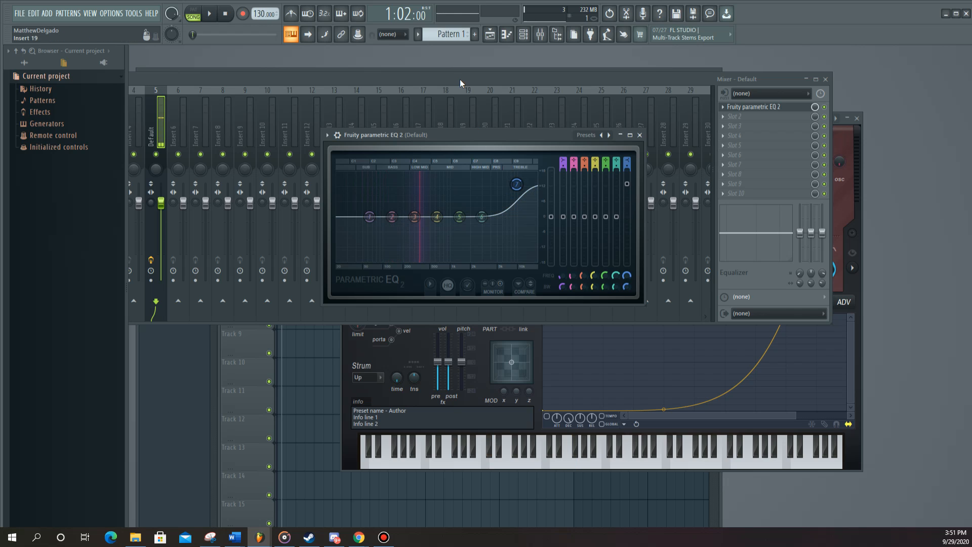
Step: Move the Mixer aside and bring the Playlist to the front
left_click(459, 83)
left_click(397, 76)
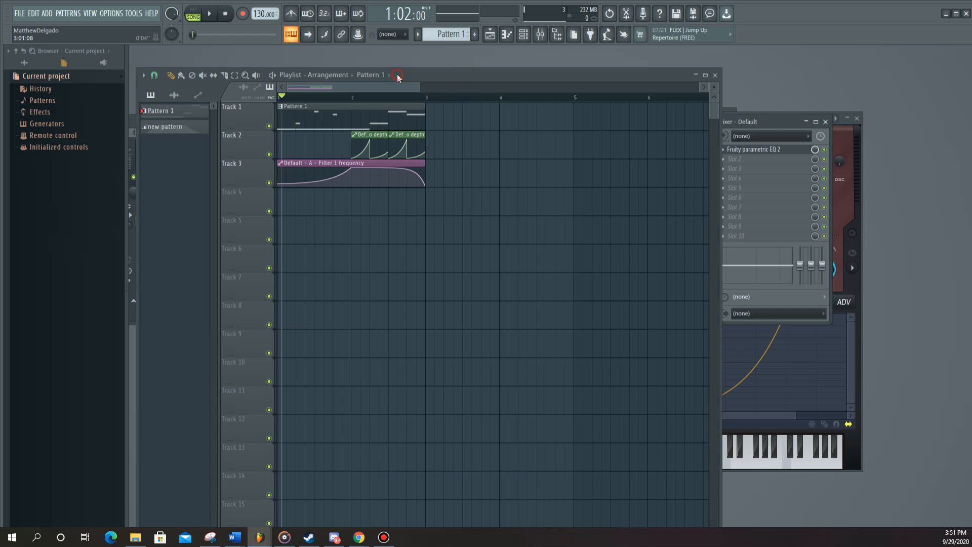
Step: Delete the Filter 1 frequency automation clip from Track 3, and play a note through the Default track's Parametric EQ 2
right_click(330, 162)
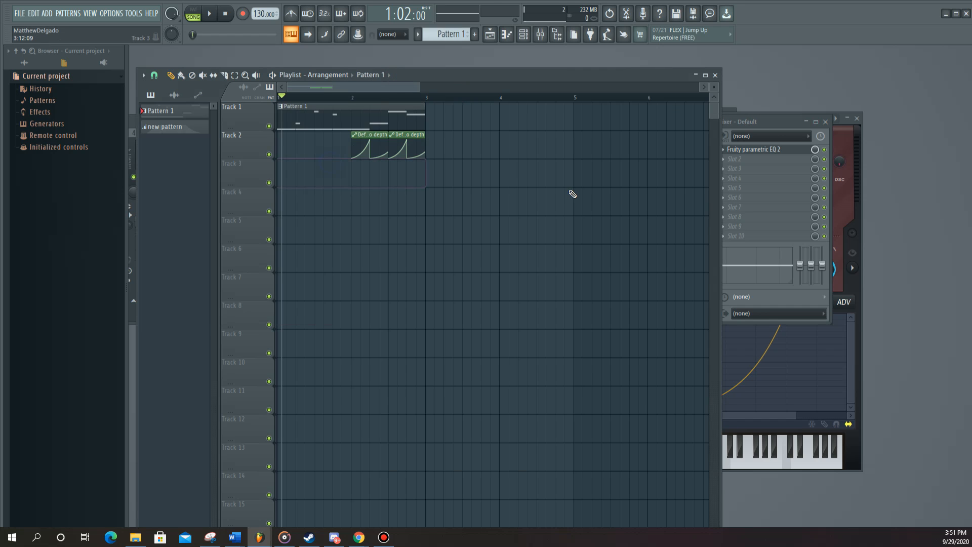
left_click(756, 149)
key("v")
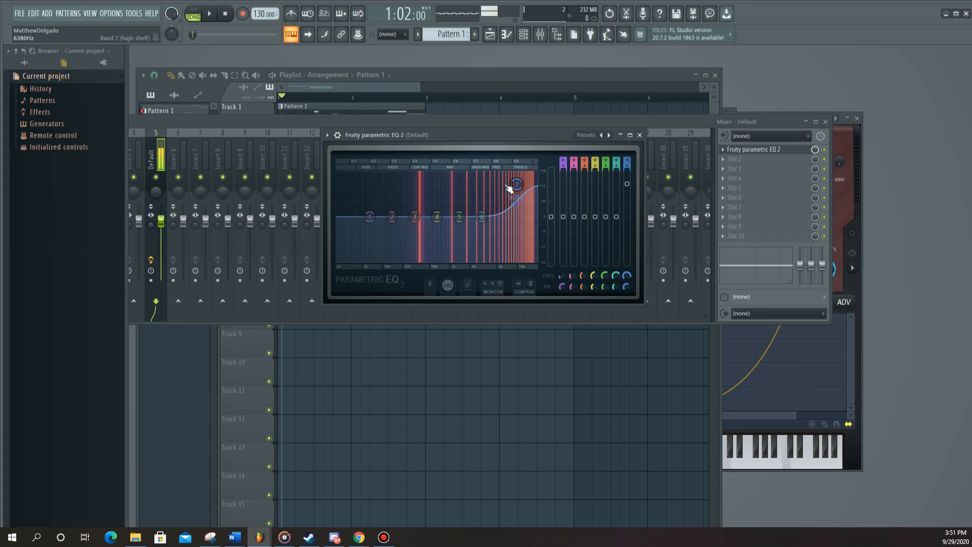
Step: Return band 7 of the Parametric EQ 2 to flat and cut band 2 fully, playing notes to hear the change
left_click_drag(509, 186, 522, 217)
left_click_drag(392, 217, 406, 267)
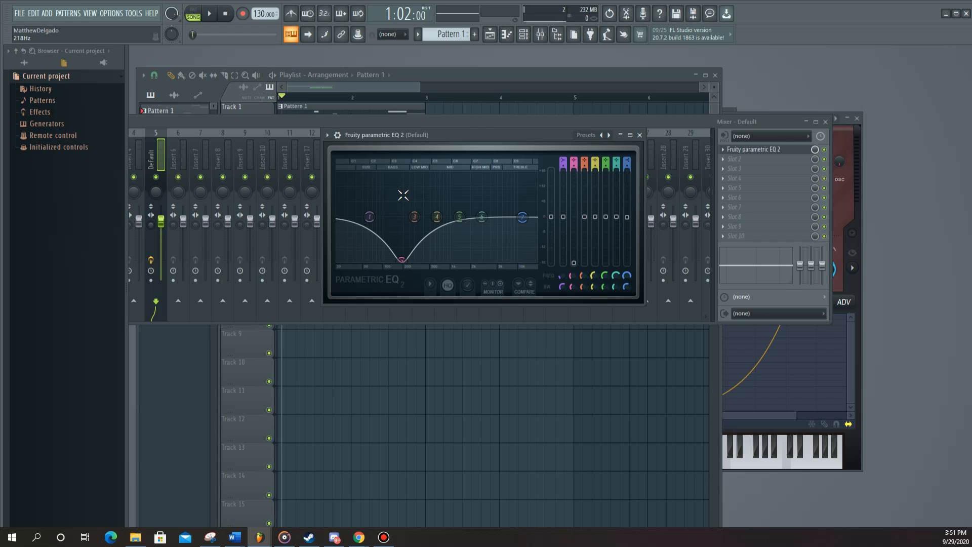
key("b")
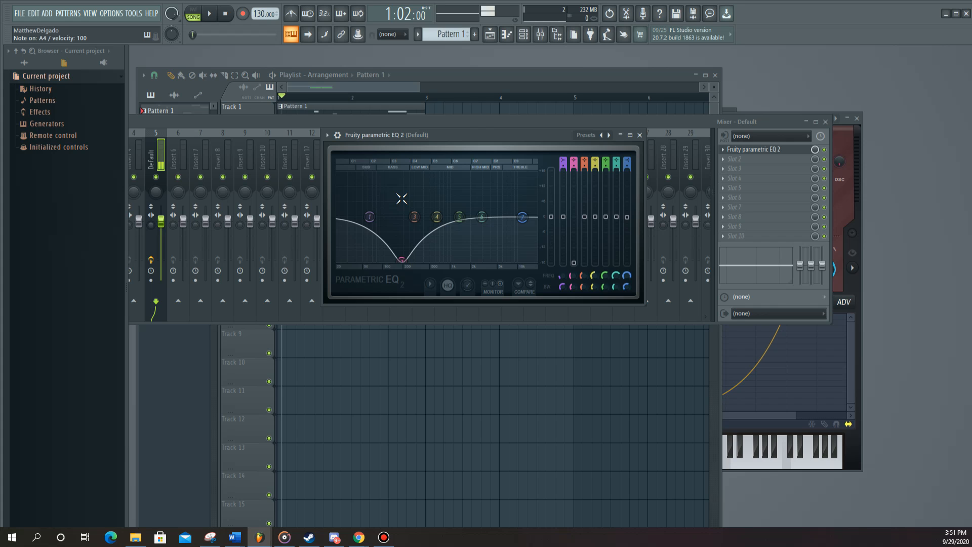
key("z")
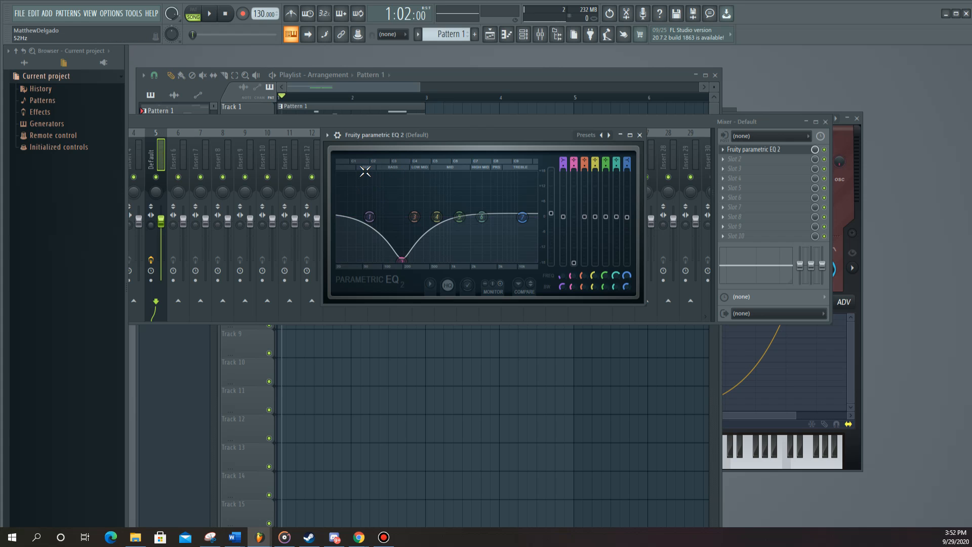
key("z")
key("h")
key("n")
key("g")
left_click(761, 119)
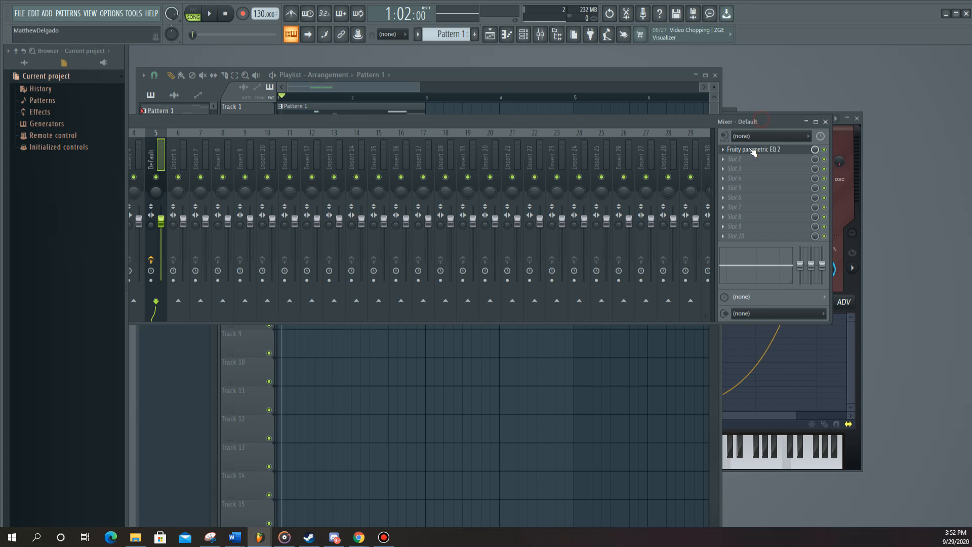
Step: Load Fruity Stereo Enhancer into effect slot 2 of the Default track and place its window over the Mixer
left_click(732, 159)
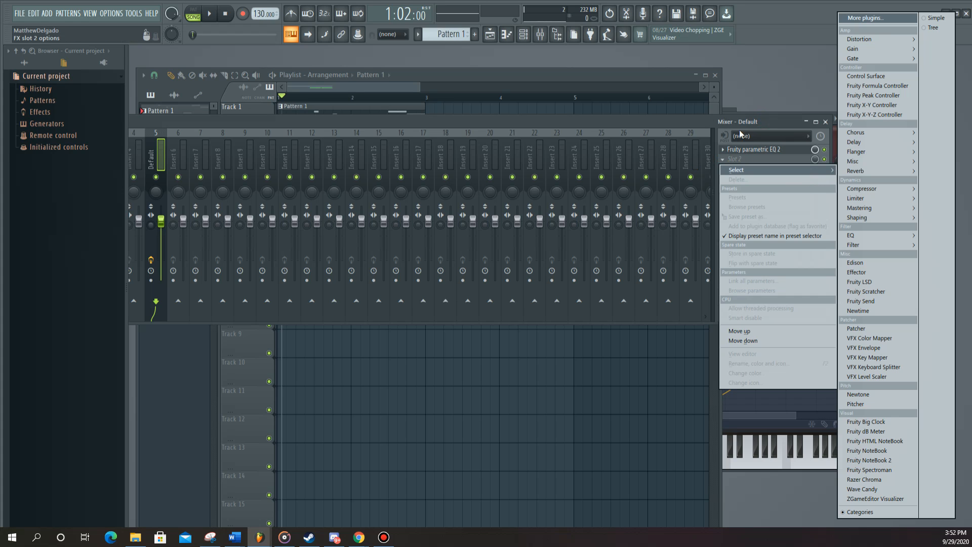
left_click(697, 126)
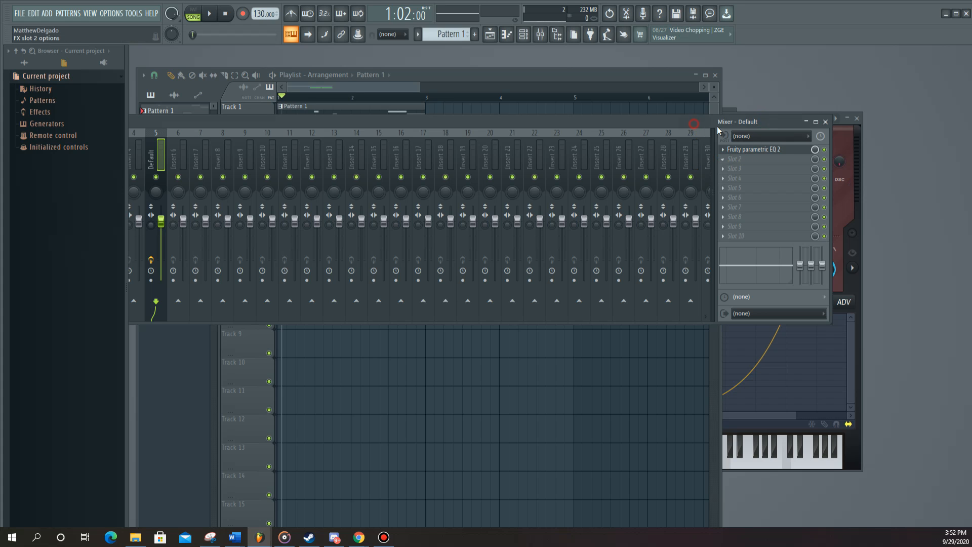
left_click(728, 160)
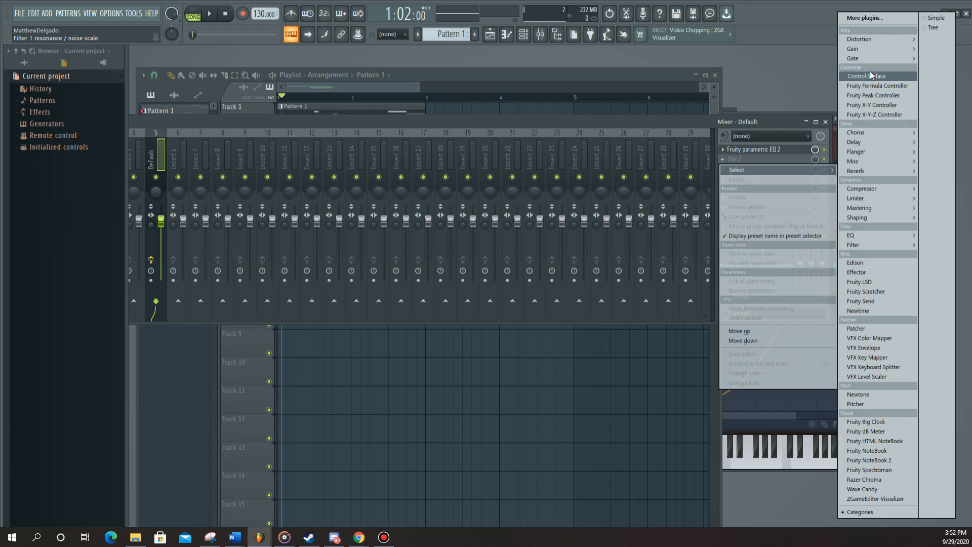
mouse_move(874, 54)
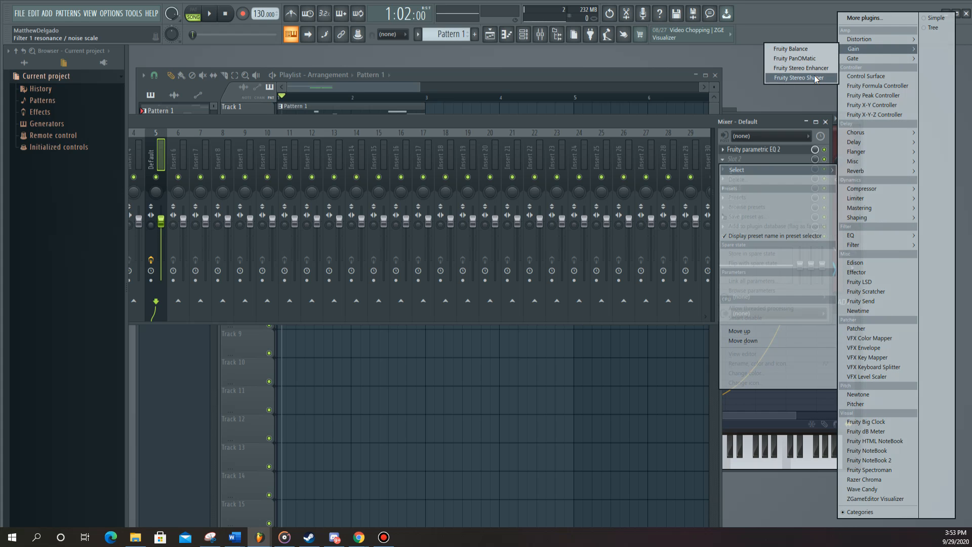
left_click(798, 70)
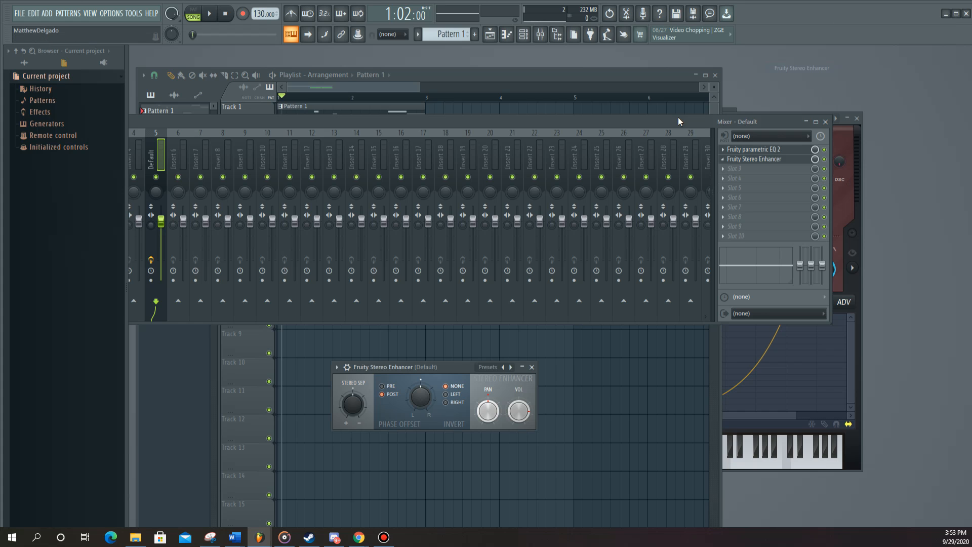
left_click_drag(459, 369, 460, 324)
left_click_drag(473, 217, 472, 122)
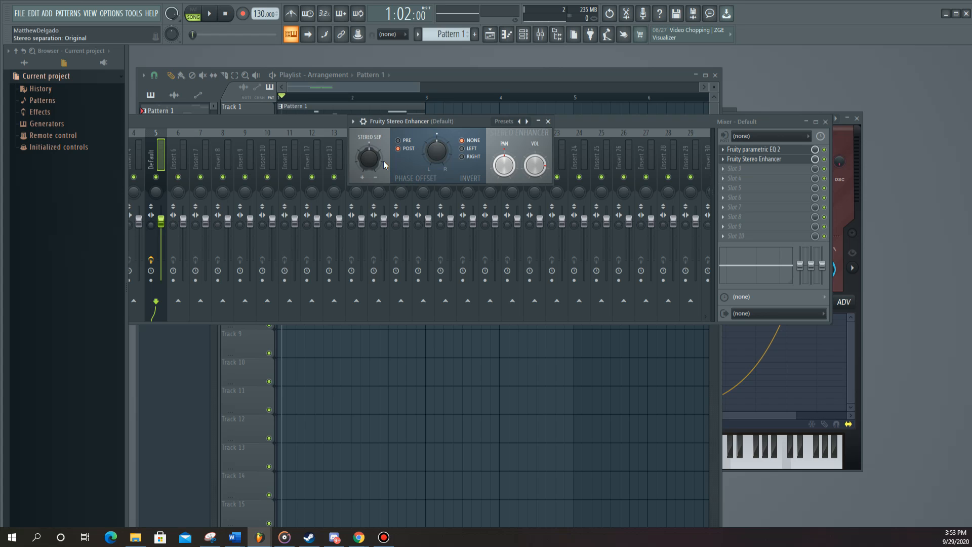
Step: Turn the Fruity Stereo Enhancer's stereo separation toward the plus side
mouse_move(379, 164)
left_mouse_down()
mouse_move(378, 189)
mouse_move(379, 154)
mouse_move(385, 180)
left_mouse_up()
mouse_move(459, 122)
left_mouse_down()
mouse_move(479, 102)
mouse_move(463, 115)
mouse_move(459, 108)
left_mouse_up()
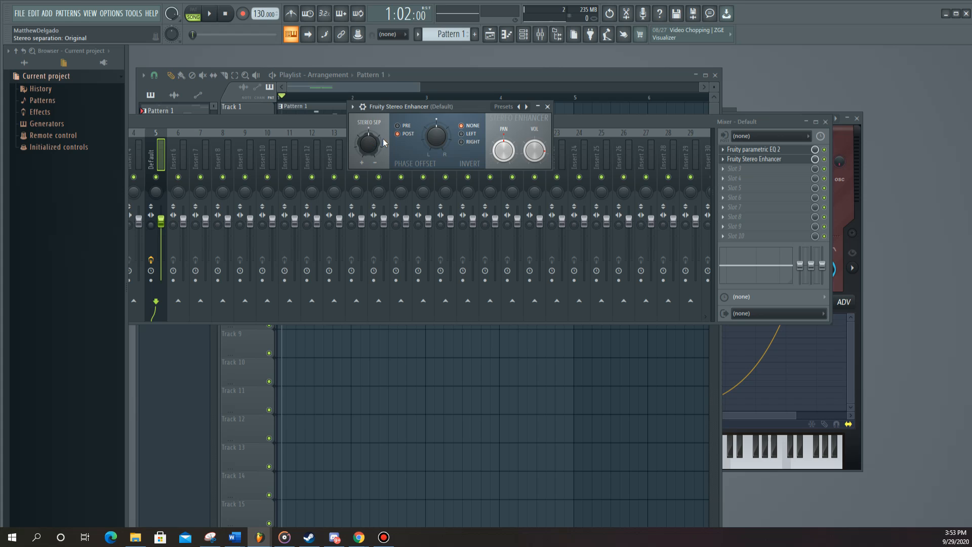
left_click_drag(368, 144, 369, 182)
left_click_drag(431, 106, 441, 104)
Step: Invert the right channel in the Fruity Stereo Enhancer, turn the phase offset toward L, and play notes to hear it
left_click(472, 139)
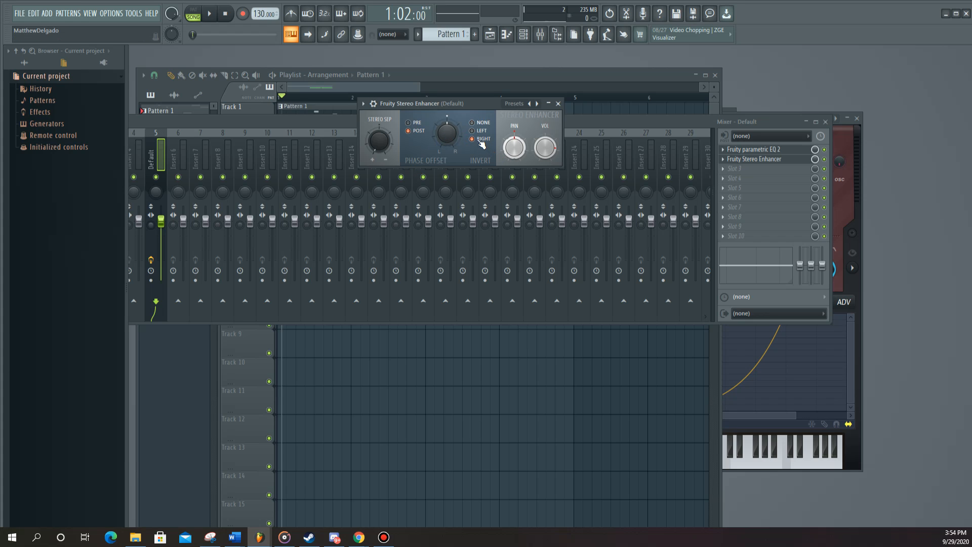
left_click_drag(445, 134, 450, 133)
key("r")
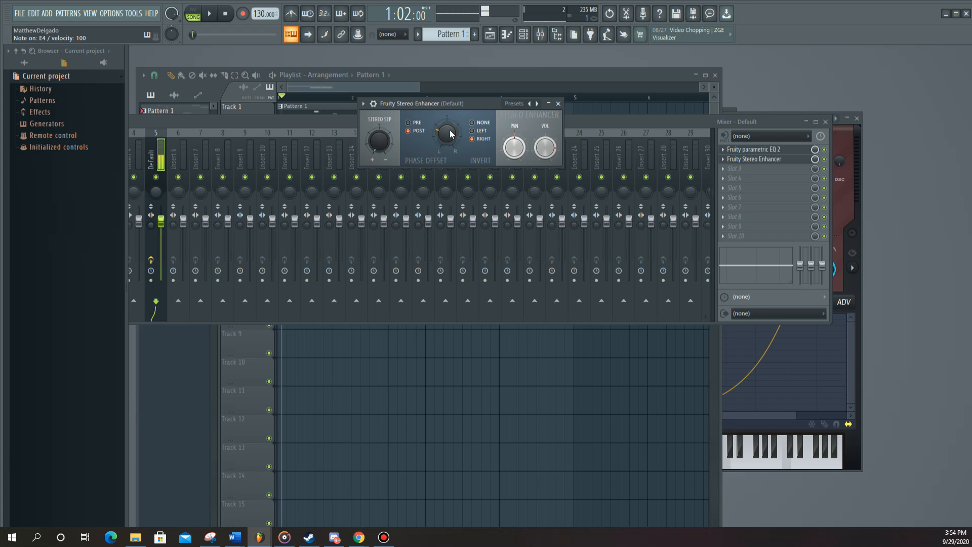
key("e")
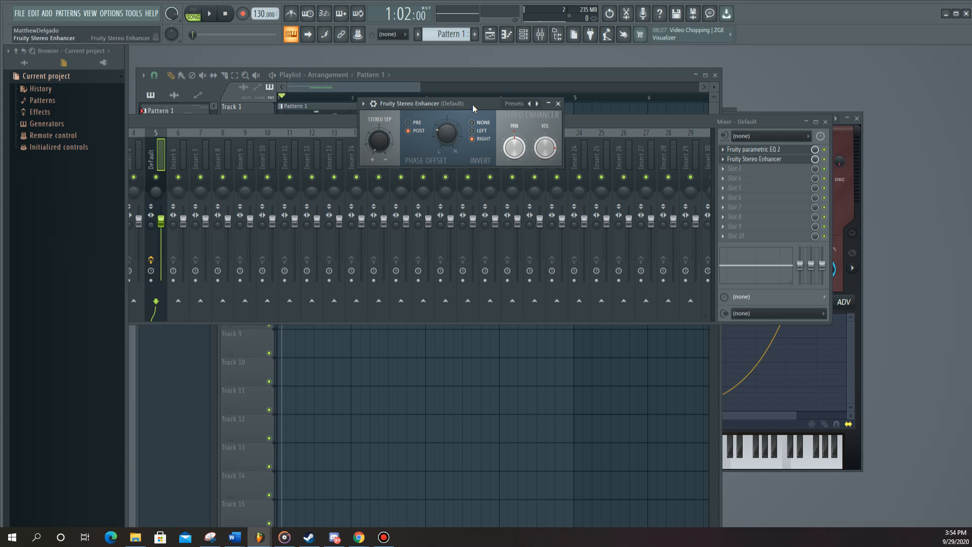
Step: Turn the Fruity Stereo Enhancer's stereo separation toward the minus side and save the project
left_click_drag(472, 105, 478, 102)
left_click_drag(385, 141, 384, 137)
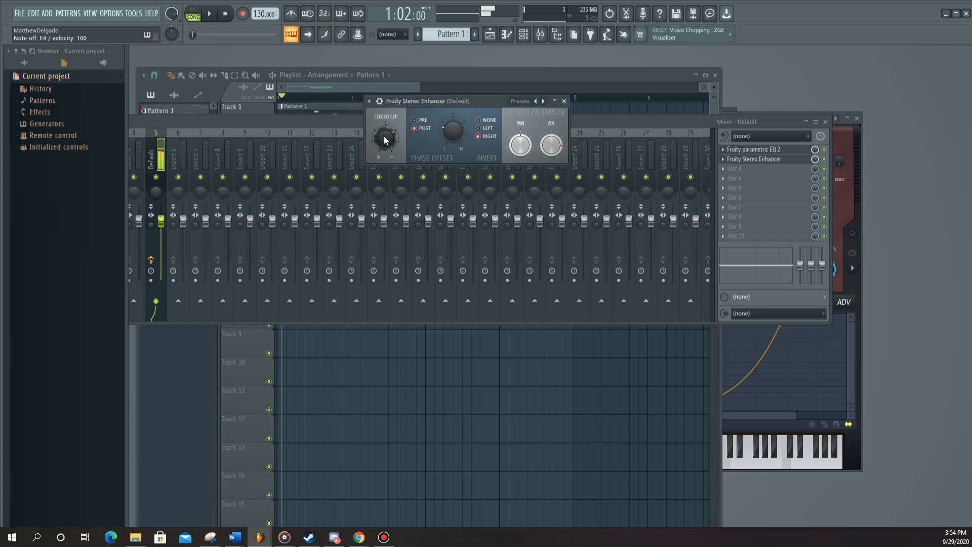
left_click_drag(457, 103, 490, 91)
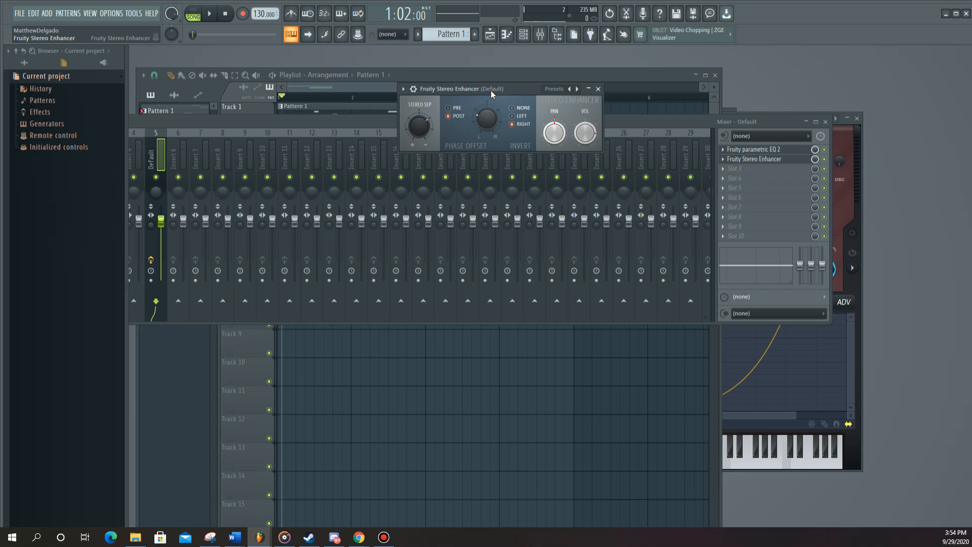
left_click_drag(491, 90, 462, 105)
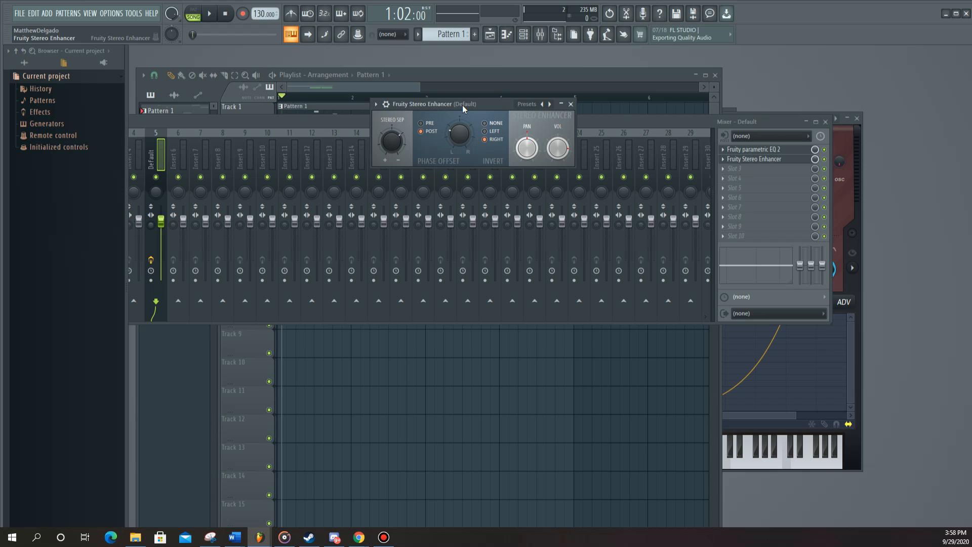
key("ctrl+s")
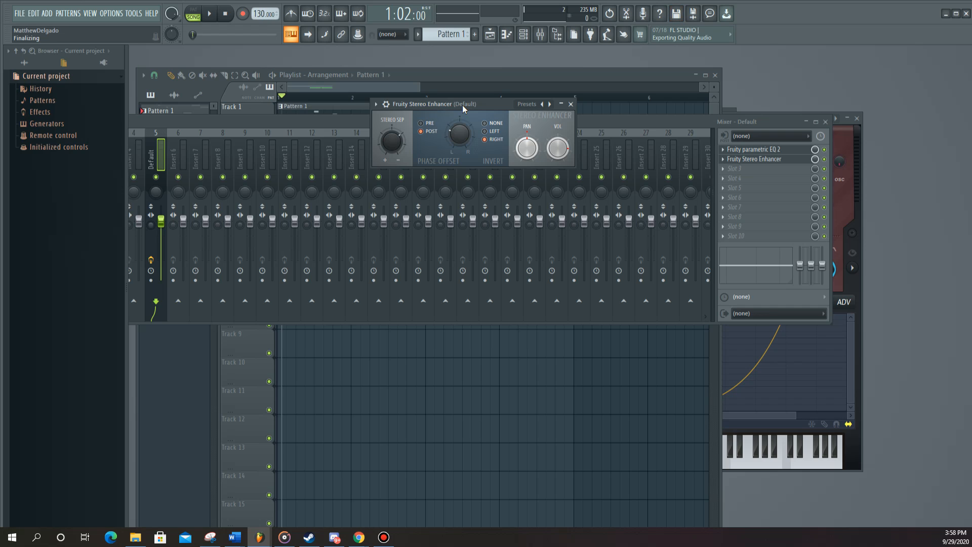